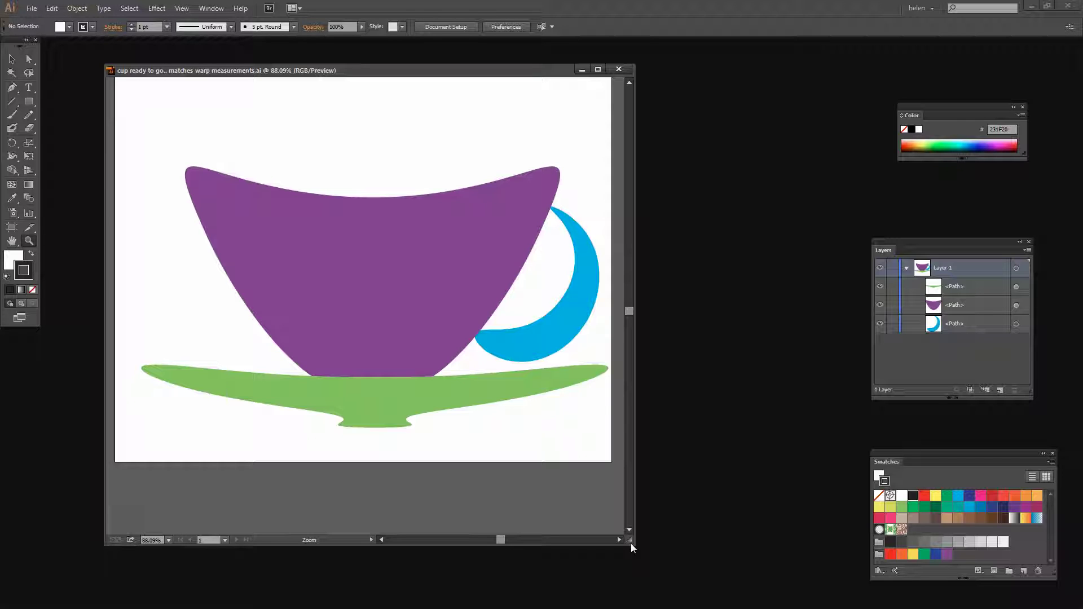
Create a new blank document and set a light blue fill (27AAE1) with no stroke.
key("ctrl+alt+n")
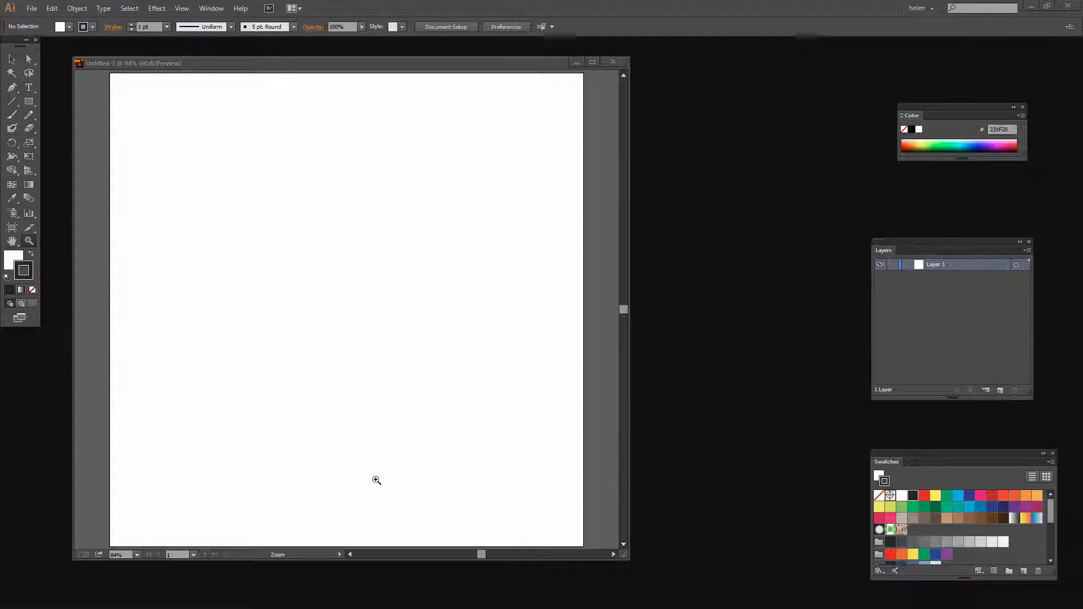
left_click(32, 289)
left_click(15, 265)
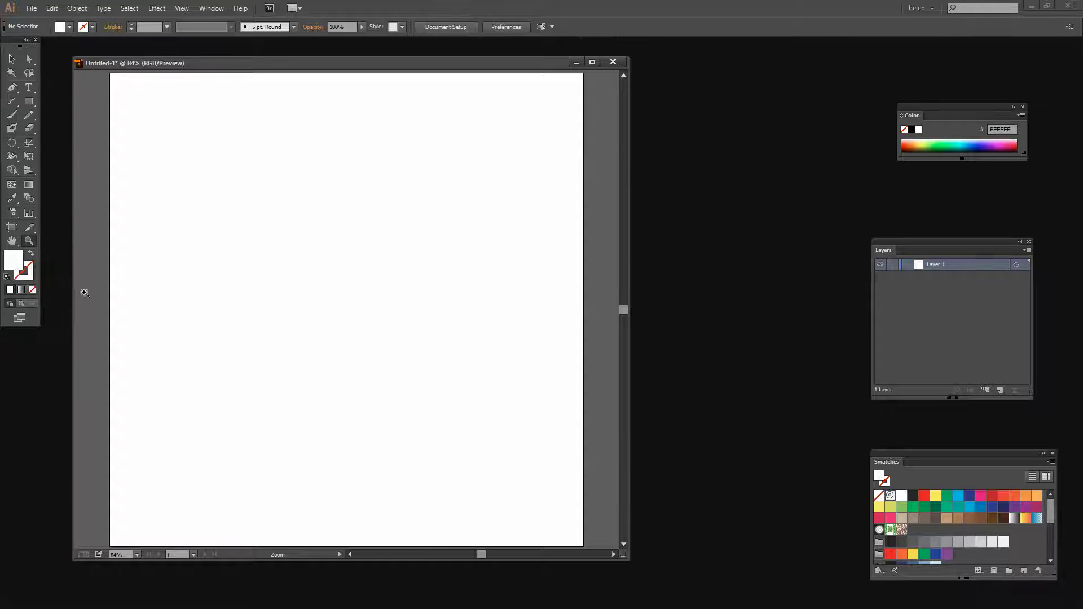
left_click(969, 507)
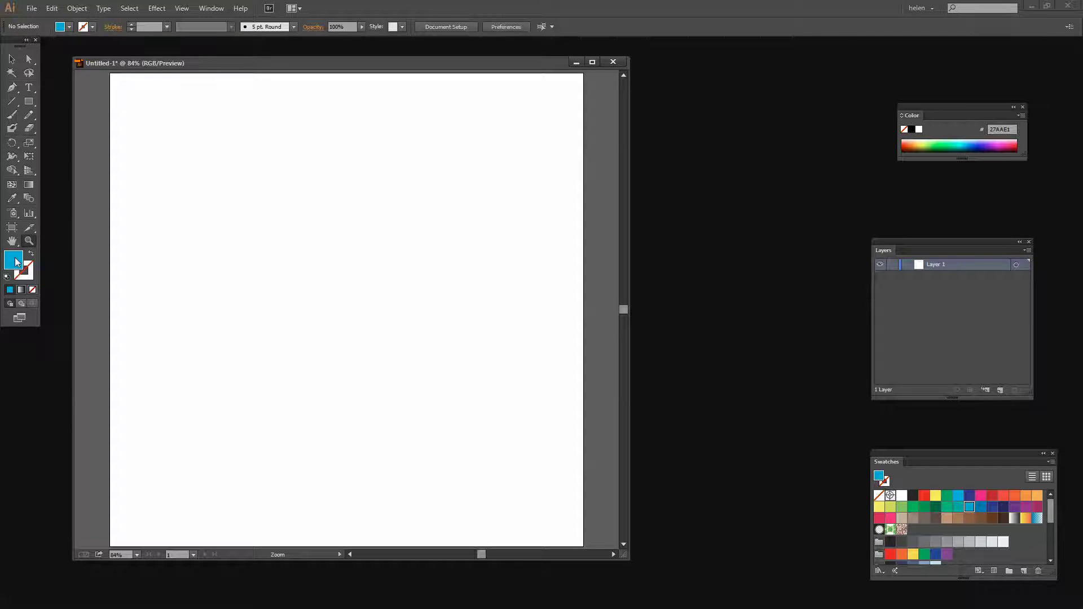
Draw a flat ellipse about 690 by 129 pt in the artboard's lower part and shift it slightly down and to the left.
left_click_drag(28, 106, 86, 127)
left_click_drag(201, 404, 530, 465)
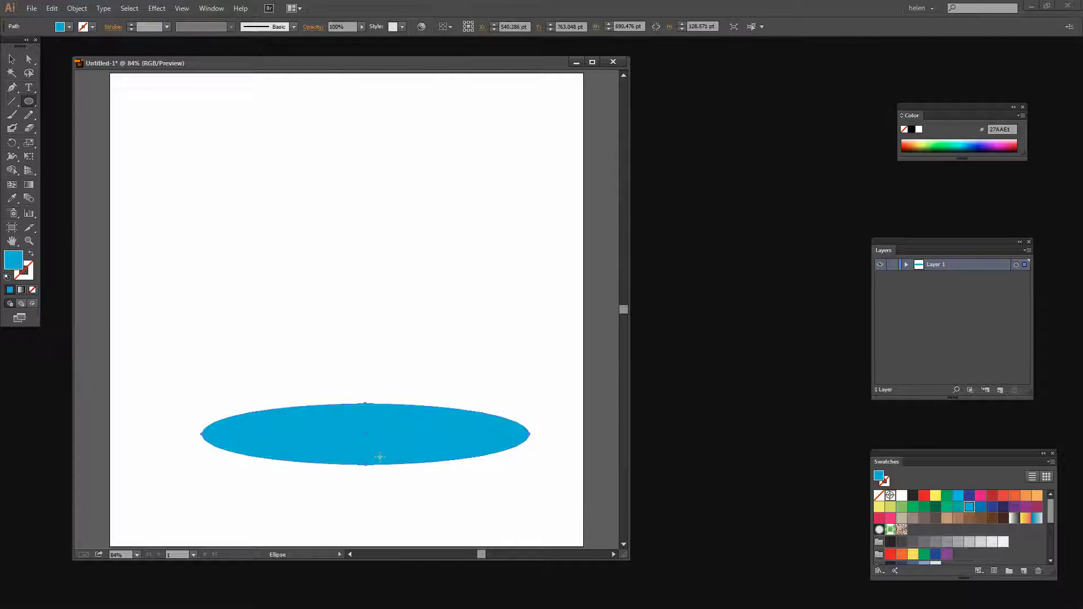
key("v")
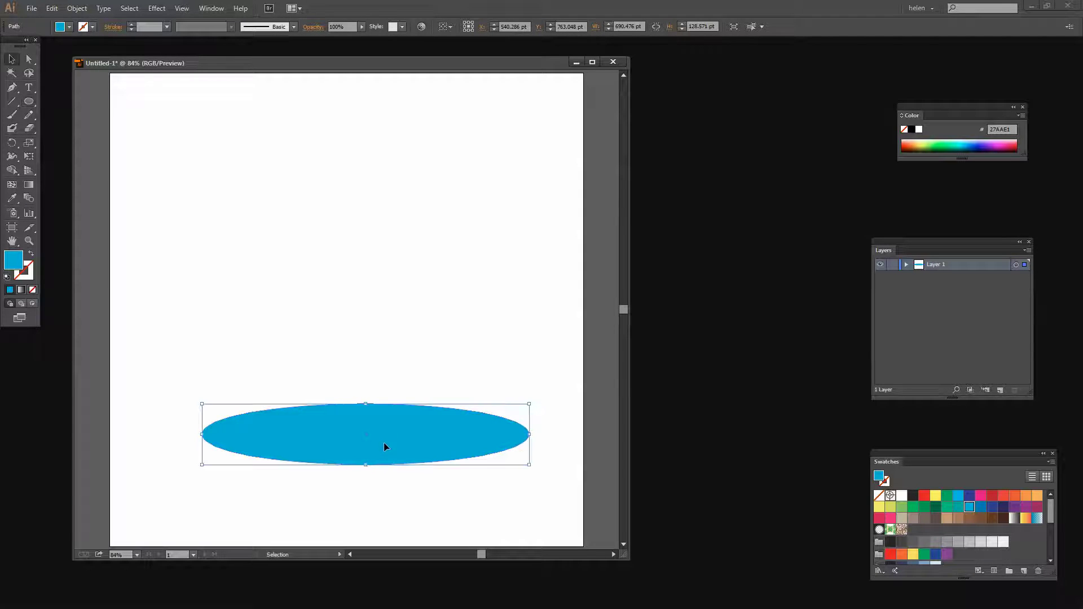
left_click_drag(384, 447, 358, 460)
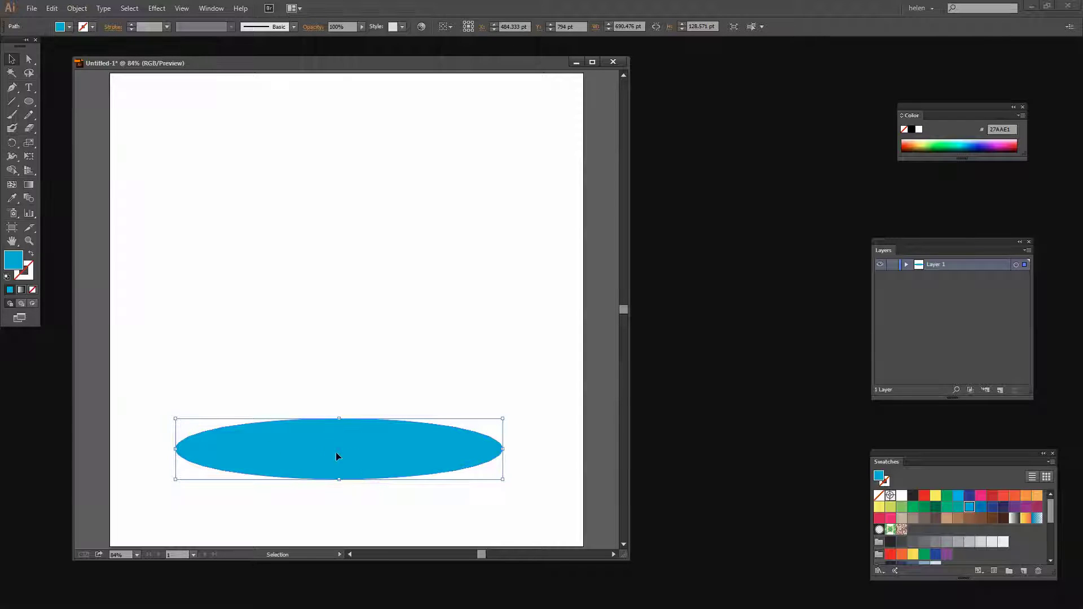
Start a Warp effect on the blue ellipse using the Fish style with vertical orientation.
left_click(157, 8)
mouse_move(184, 147)
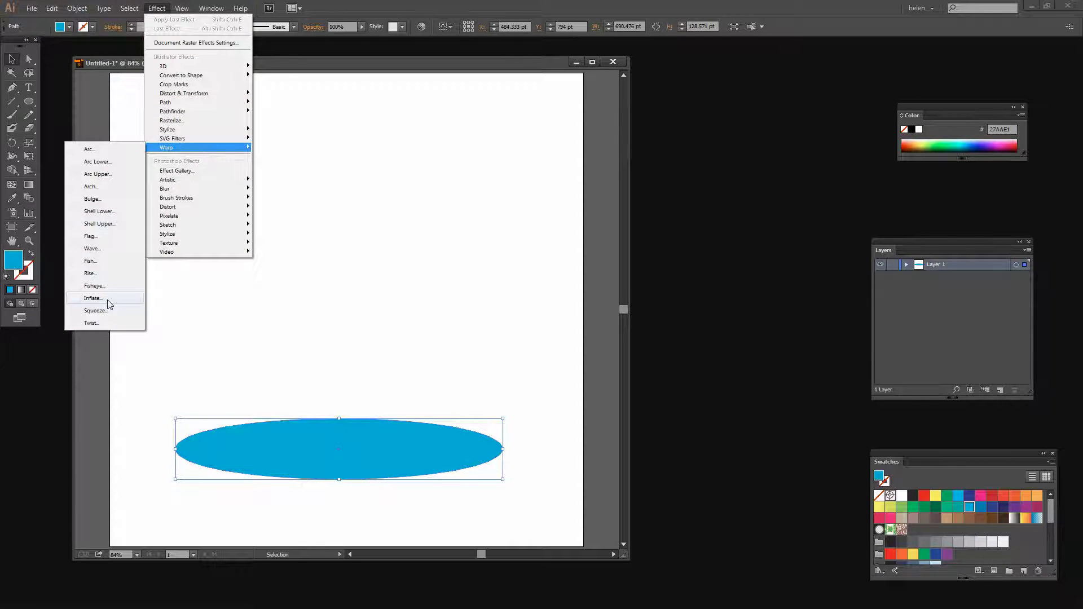
left_click(89, 151)
left_click(591, 289)
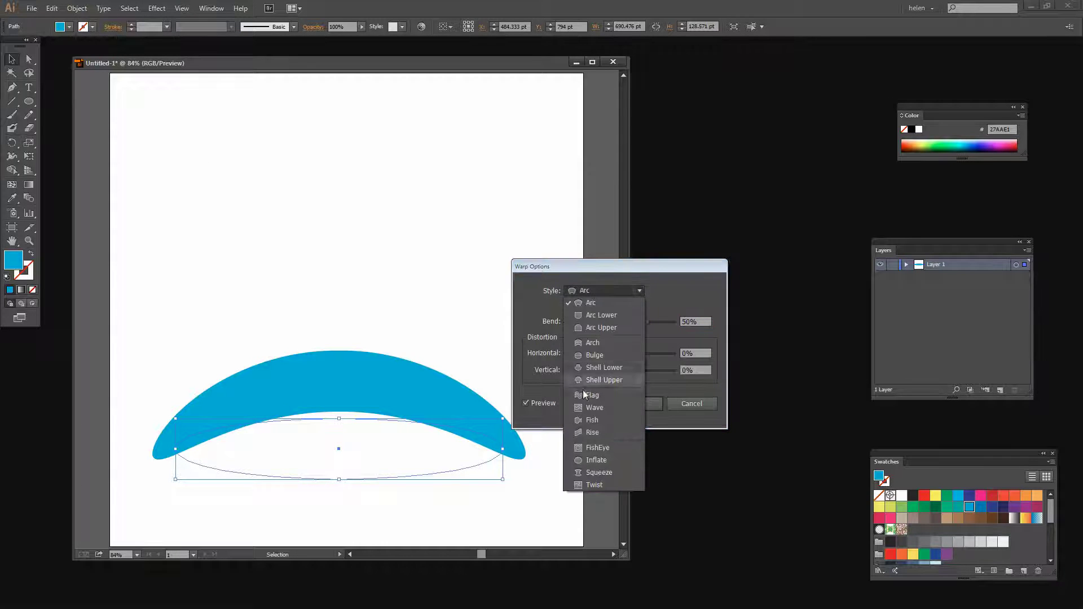
left_click(600, 288)
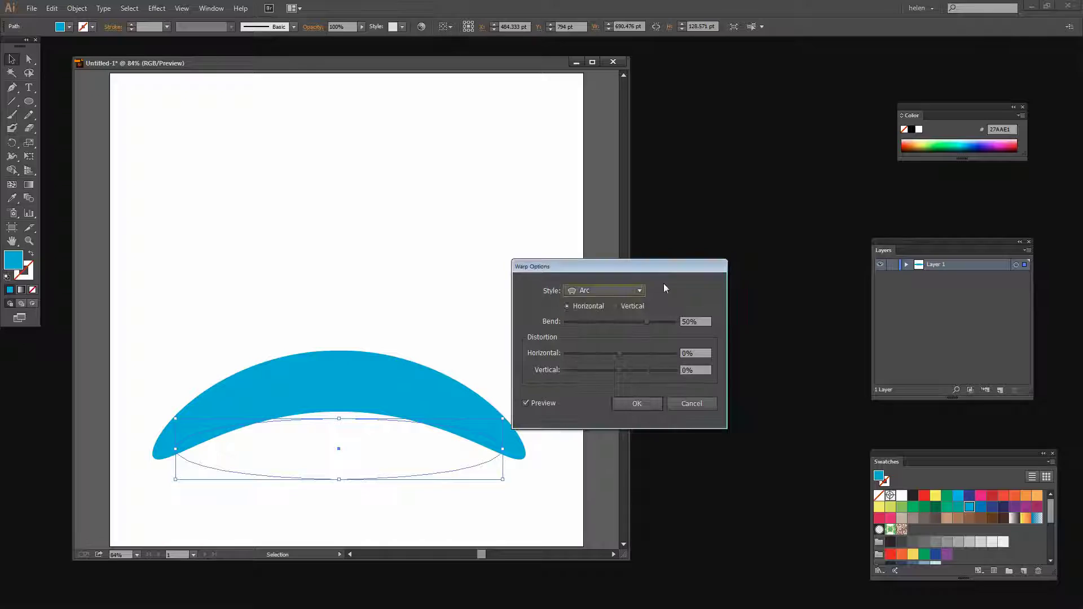
left_click(591, 289)
left_click(677, 334)
left_click(640, 290)
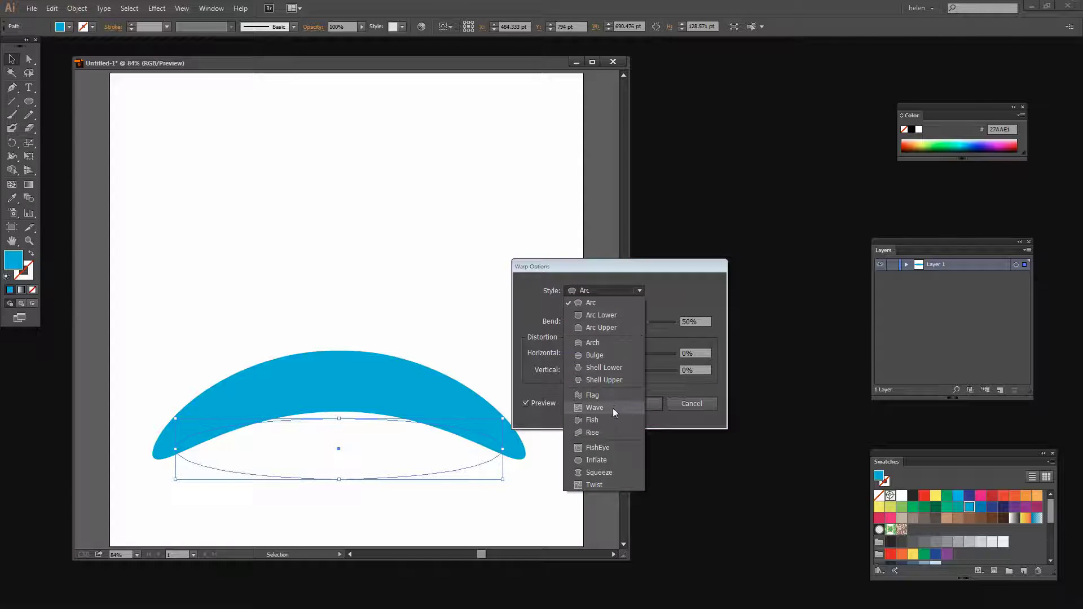
left_click(585, 420)
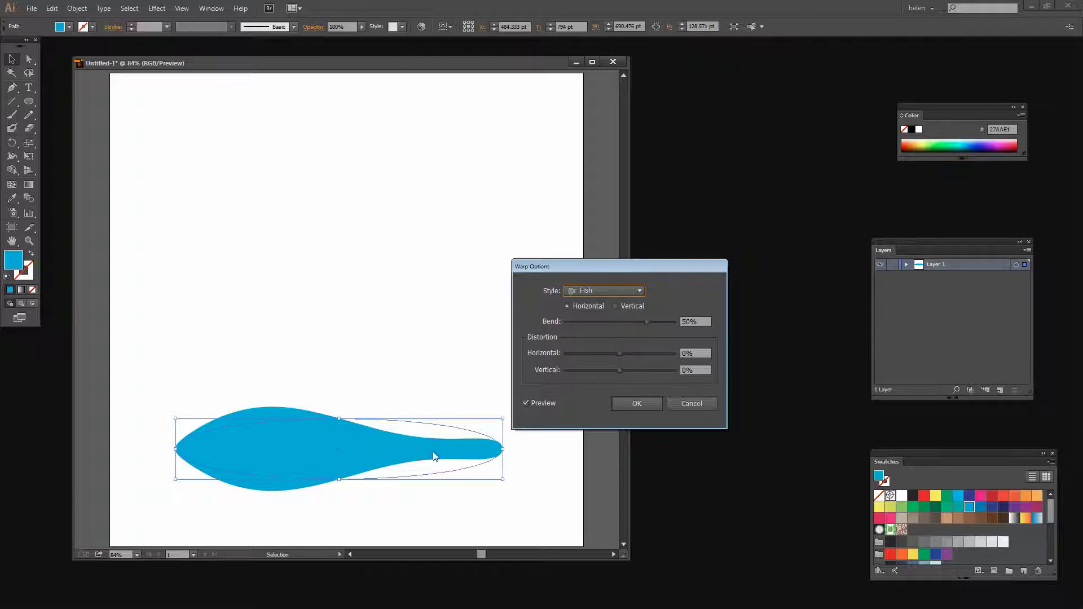
left_click(614, 306)
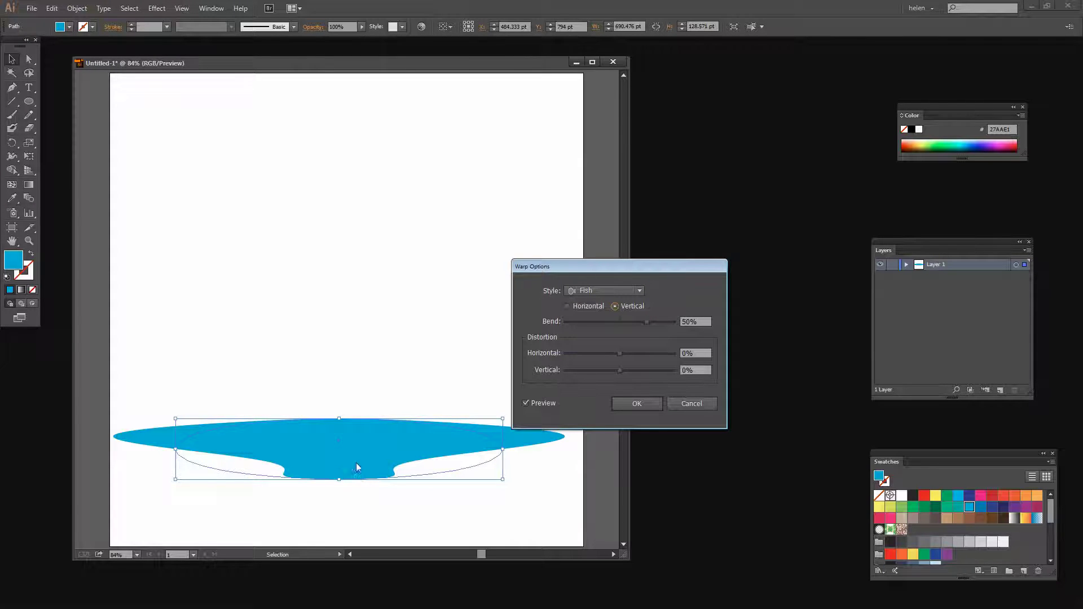
Set the Fish warp's bend to 67% and vertical distortion to 13%, and apply it to the ellipse.
left_click_drag(648, 320, 663, 322)
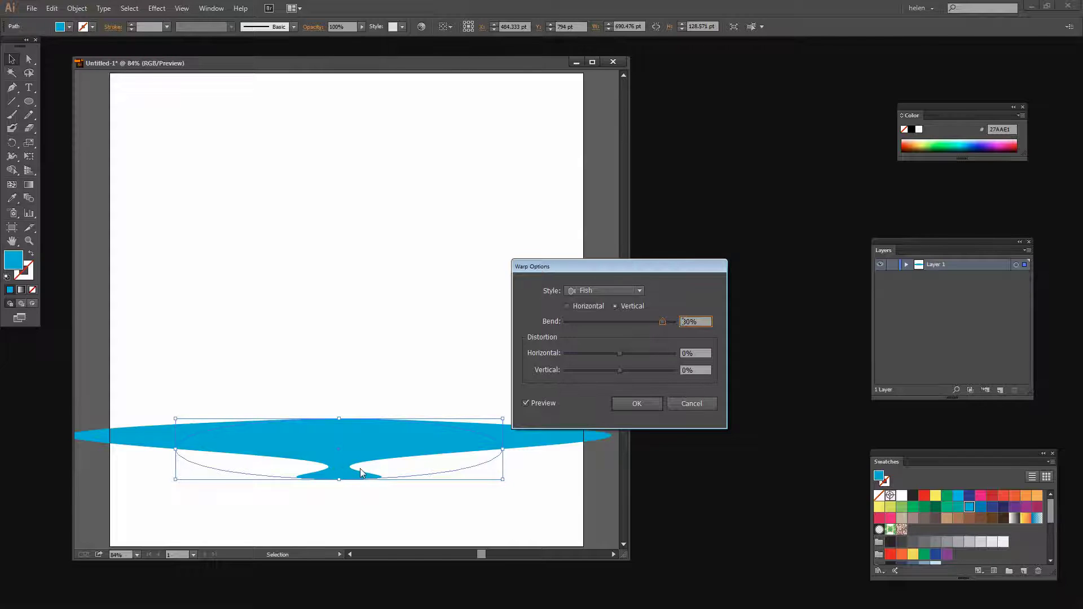
left_click_drag(668, 321, 657, 323)
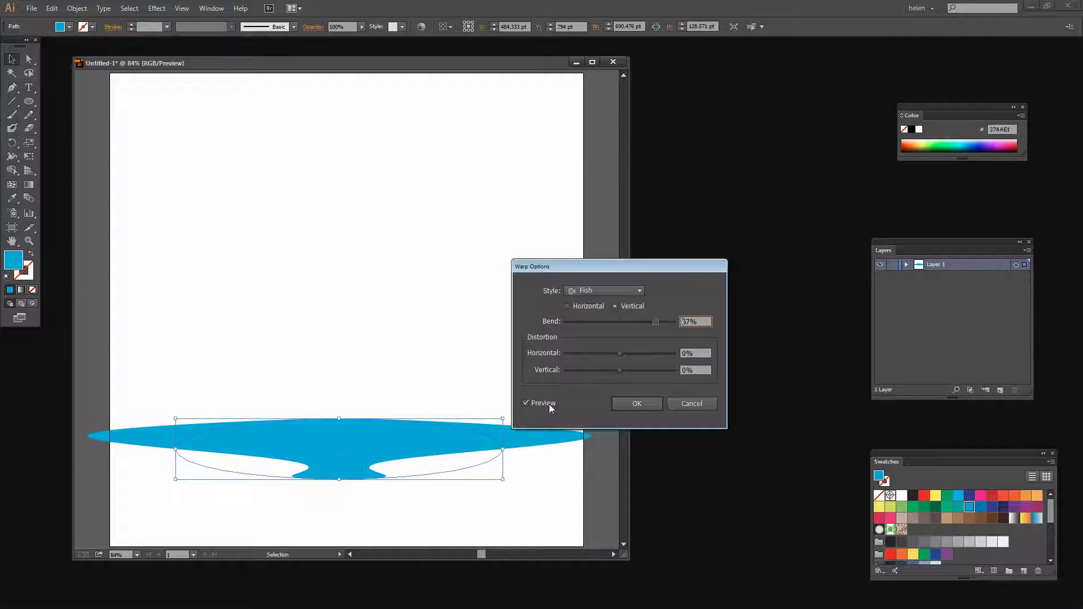
mouse_move(618, 370)
left_mouse_down()
mouse_move(641, 371)
mouse_move(626, 373)
left_mouse_up()
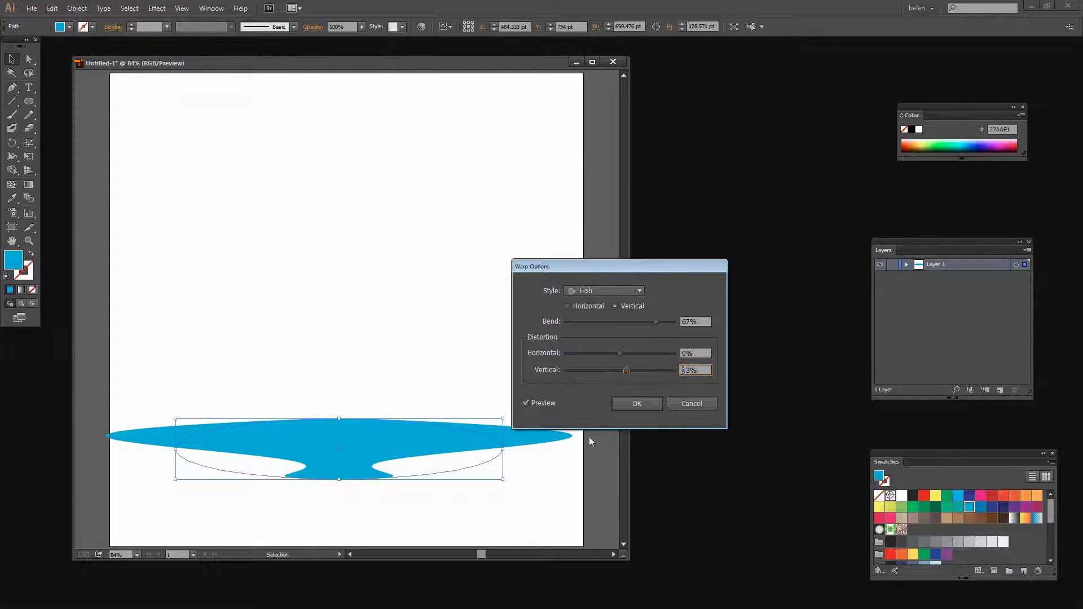
left_click(634, 402)
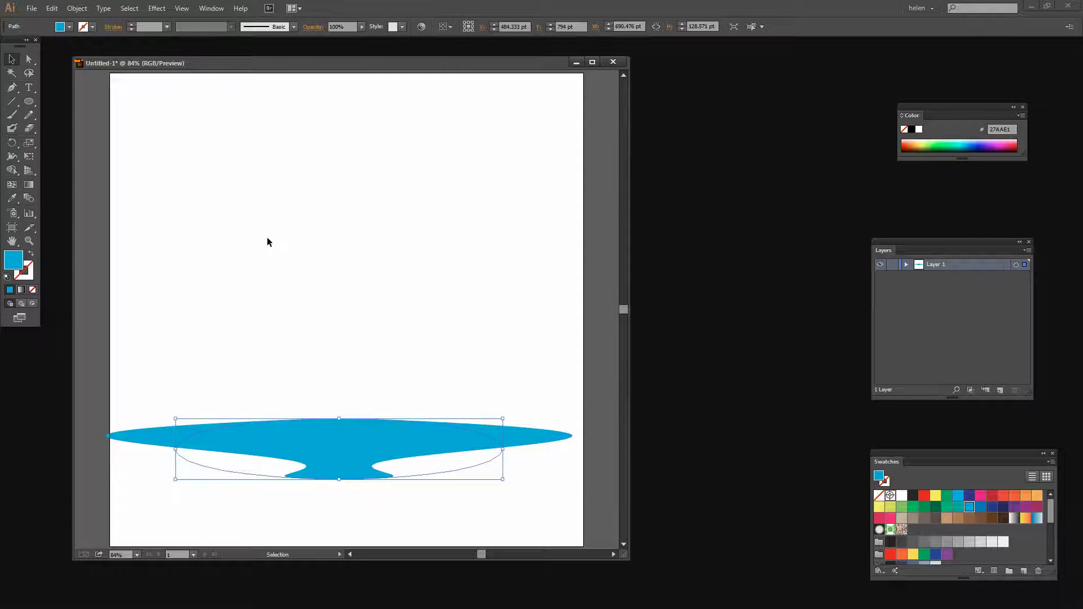
Add a second warp to the saucer shape: Arc Upper, horizontal, bend -23%, vertical distortion 14%.
left_click(157, 8)
mouse_move(208, 148)
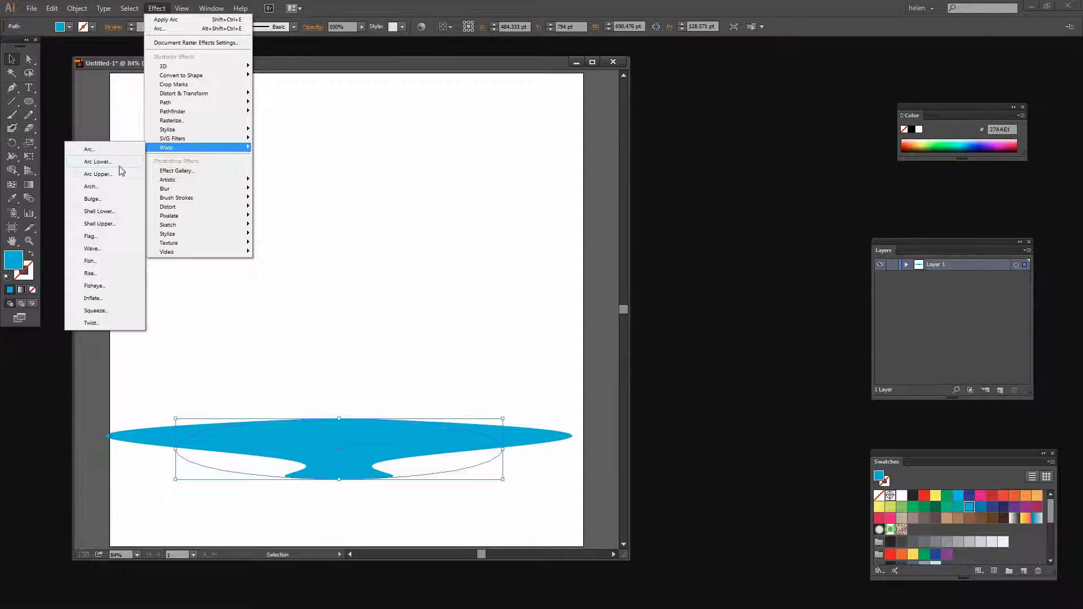
left_click(89, 176)
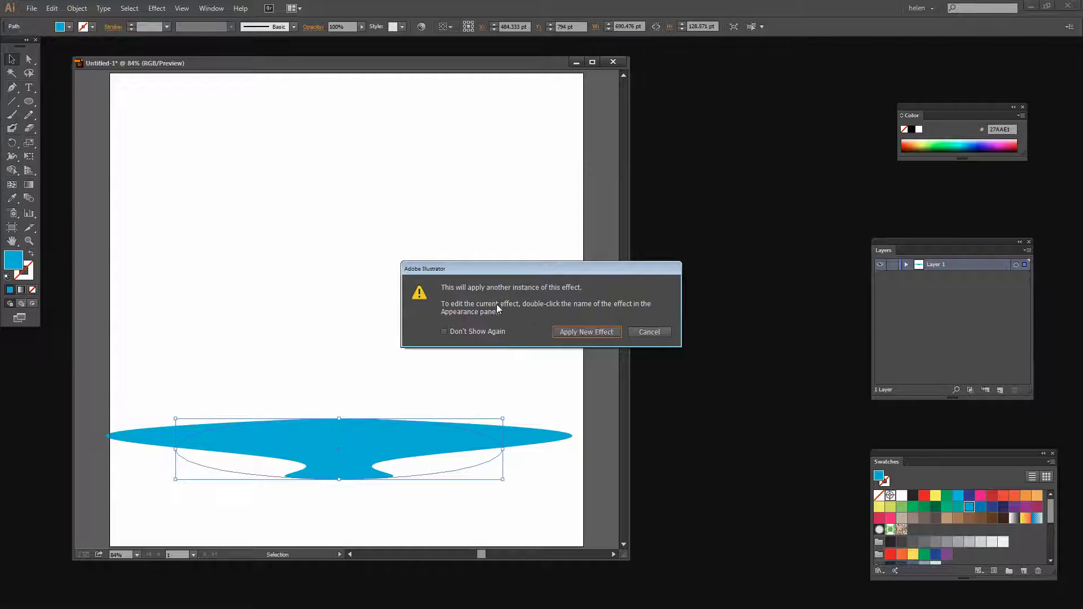
left_click(581, 332)
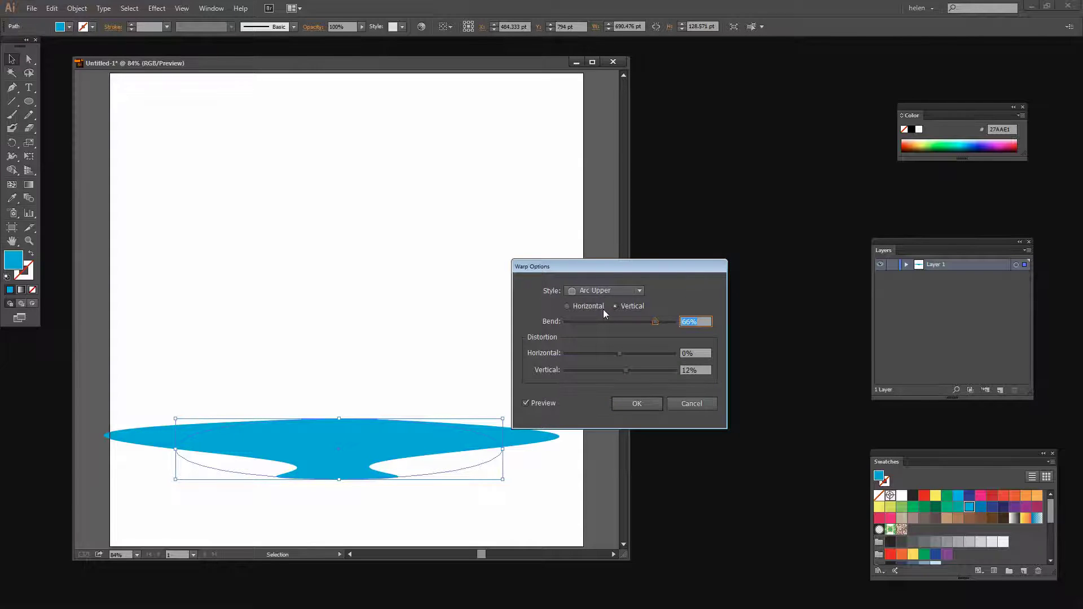
left_click(566, 306)
left_click_drag(654, 322, 607, 322)
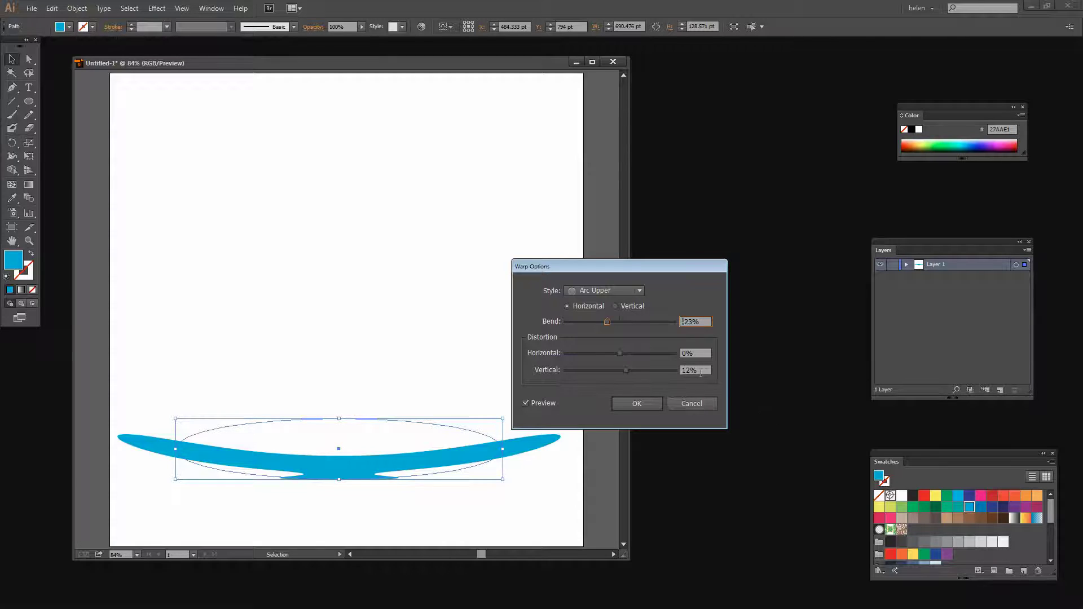
mouse_move(626, 371)
left_mouse_down()
mouse_move(613, 370)
mouse_move(623, 367)
left_mouse_up()
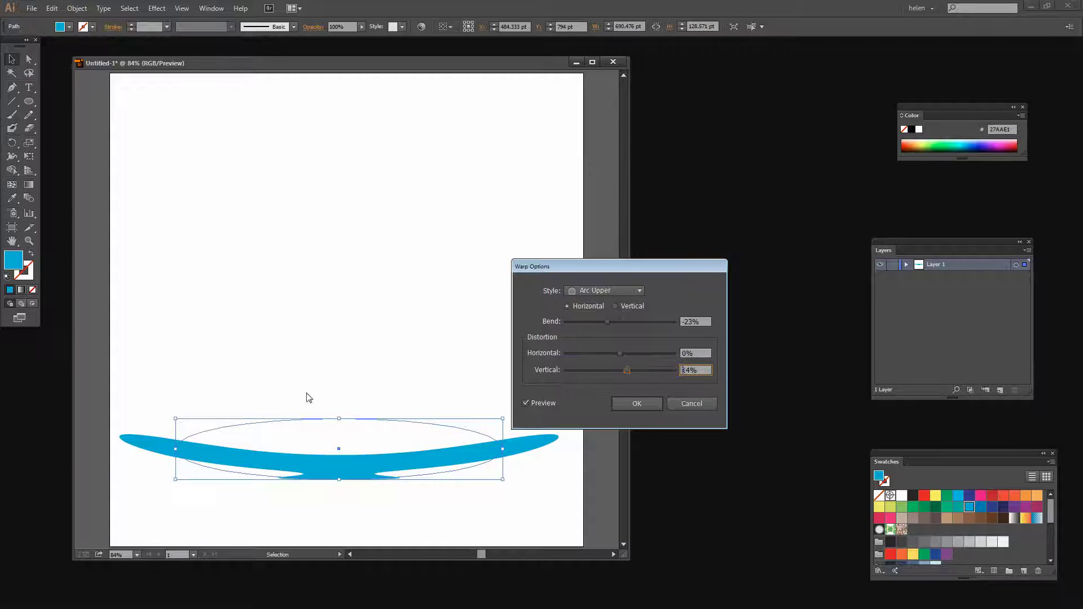
left_click(638, 405)
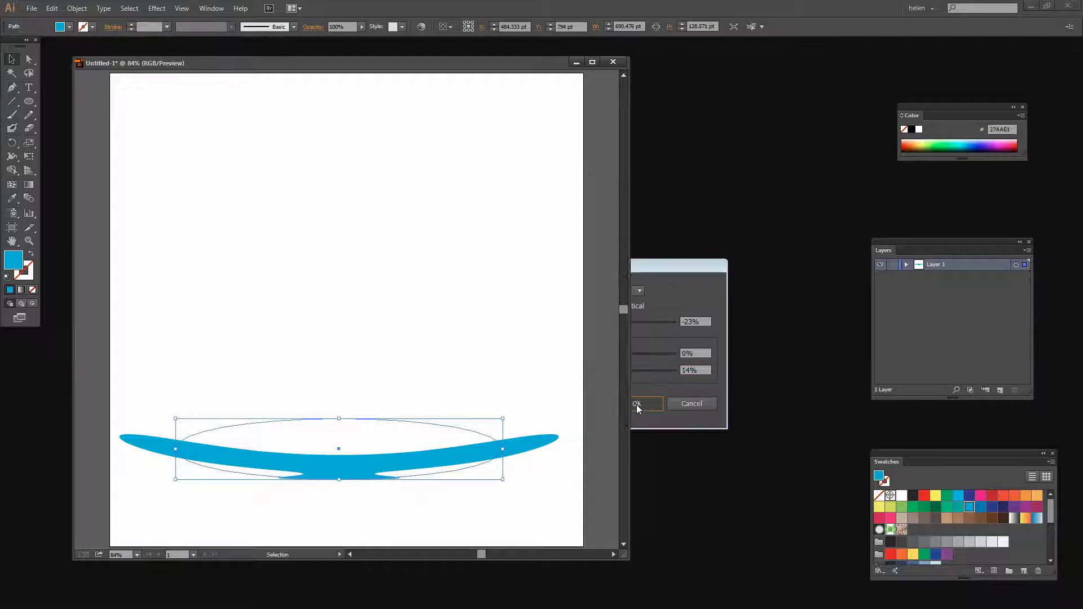
Move the warped saucer slightly down and right on the artboard, and leave it deselected.
left_click(451, 519)
left_click_drag(336, 472, 349, 495)
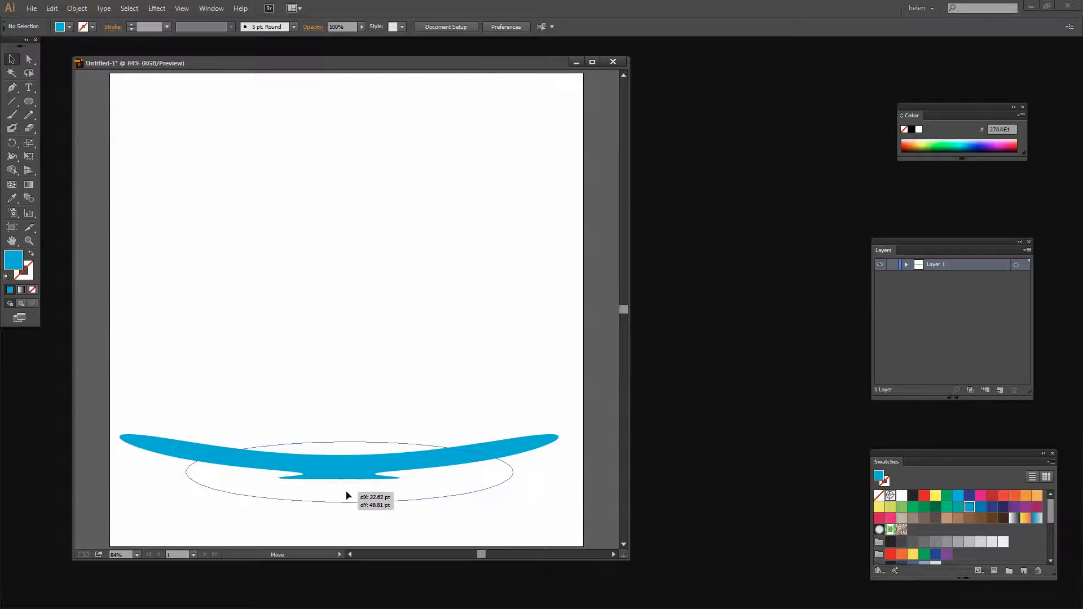
left_click(321, 387)
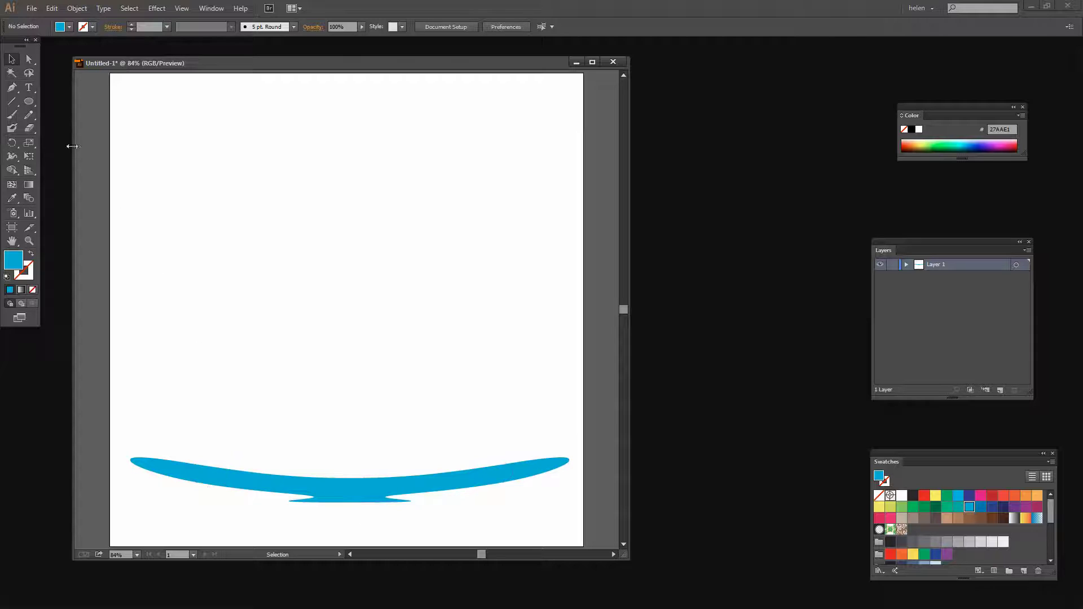
Draw a purple (92278F) circle about 640 pt in diameter and center it above the saucer, its base overlapping the saucer.
left_click(29, 103)
left_click(1026, 506)
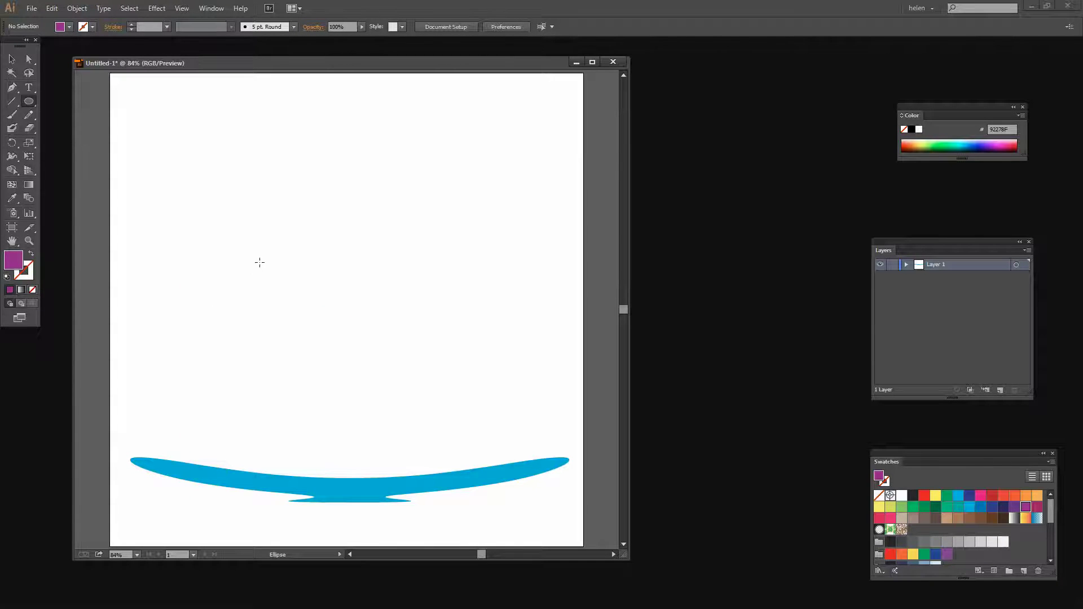
left_click_drag(260, 262, 563, 538)
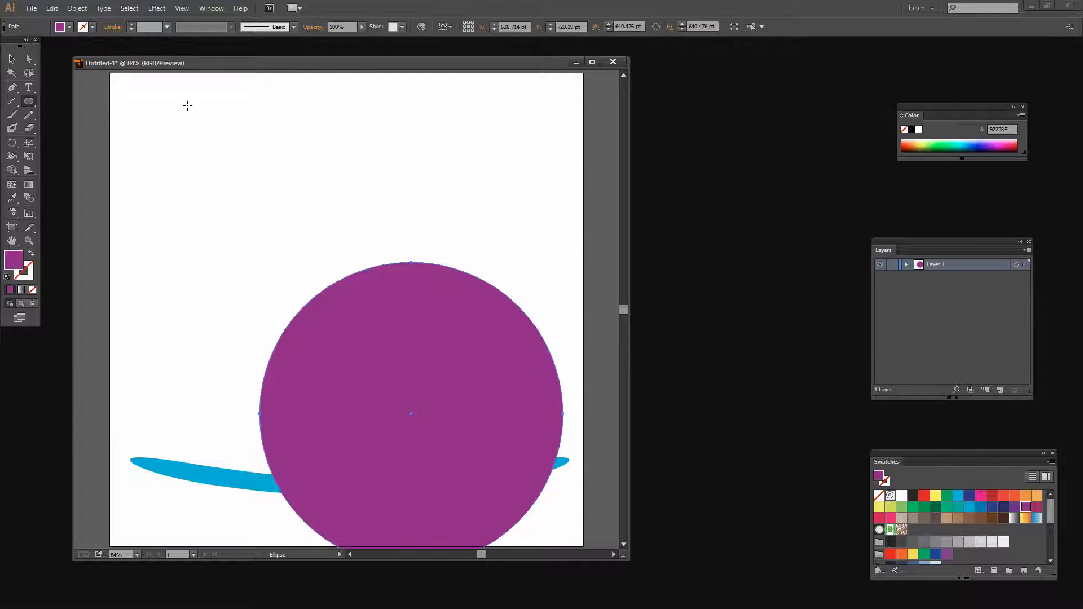
left_click(12, 58)
left_click_drag(444, 433, 388, 358)
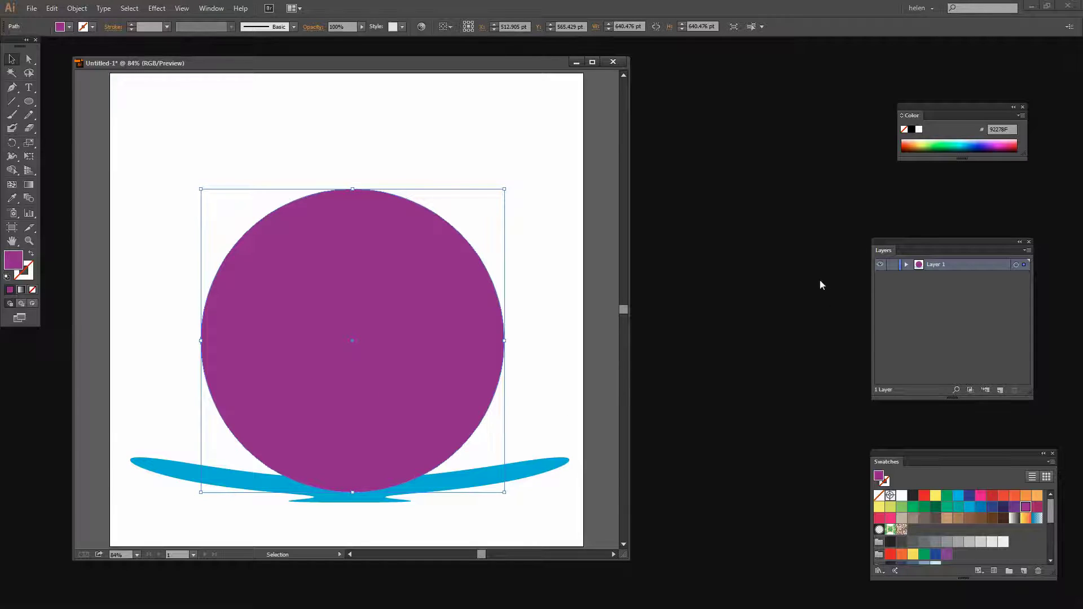
Expand Layer 1 and move the purple circle's path below the saucer's path in the stacking order.
left_click(906, 264)
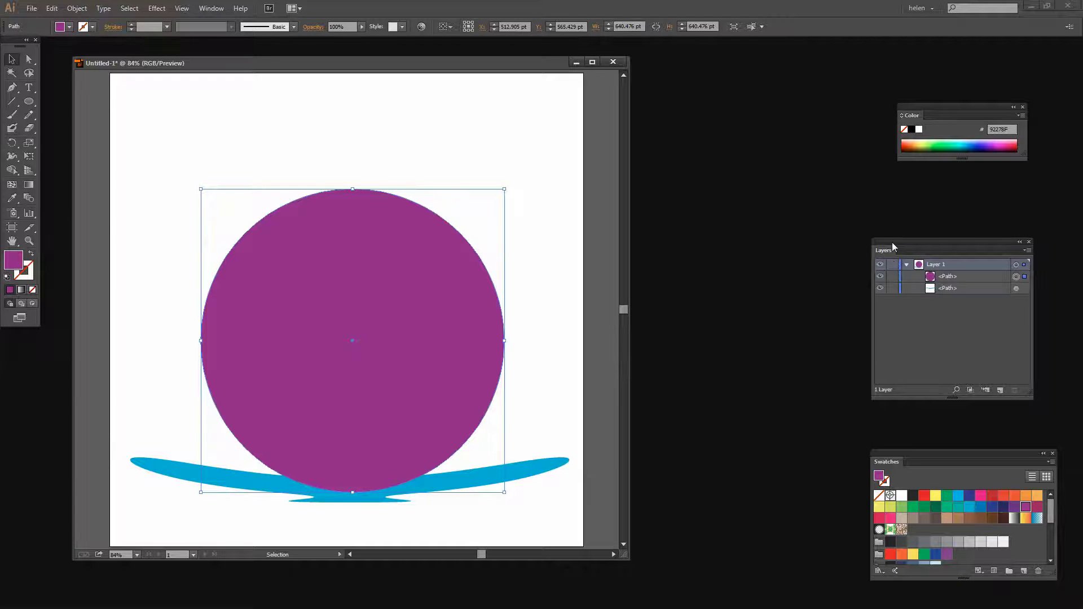
left_click_drag(893, 246, 759, 213)
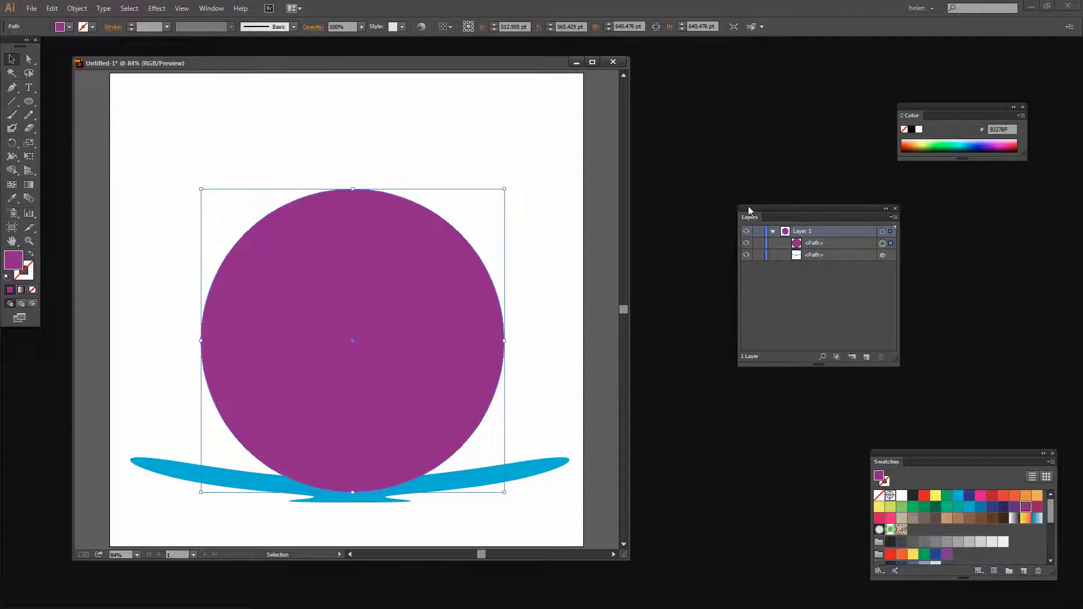
left_click(210, 8)
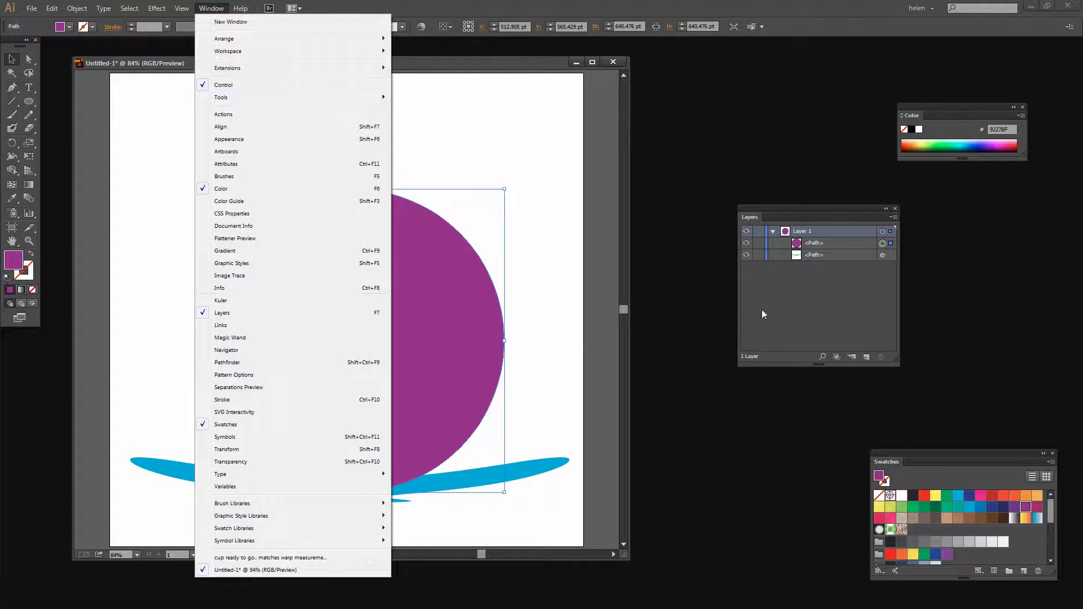
left_click(803, 316)
left_click_drag(819, 244, 817, 258)
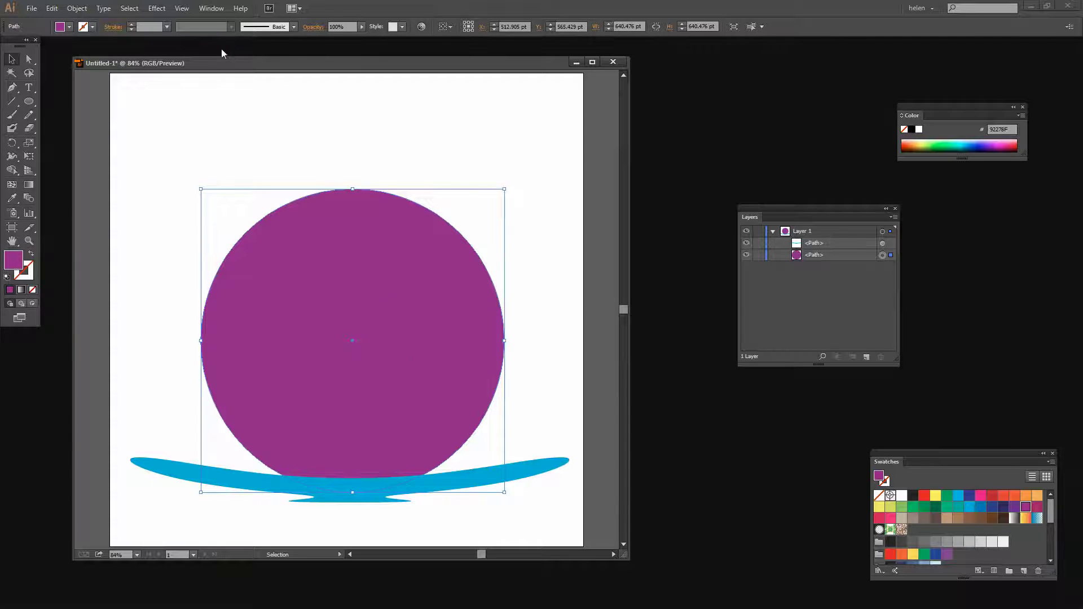
Warp the purple circle into a cup with Arc Upper, horizontal, bend -75%, vertical distortion -34%, and leave it deselected.
left_click(157, 8)
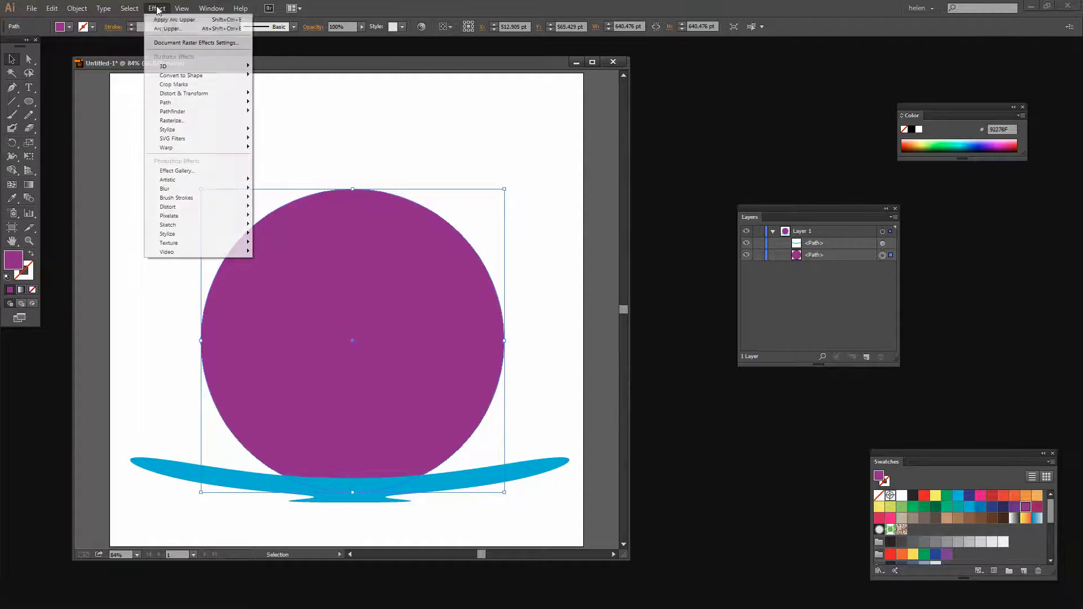
mouse_move(163, 148)
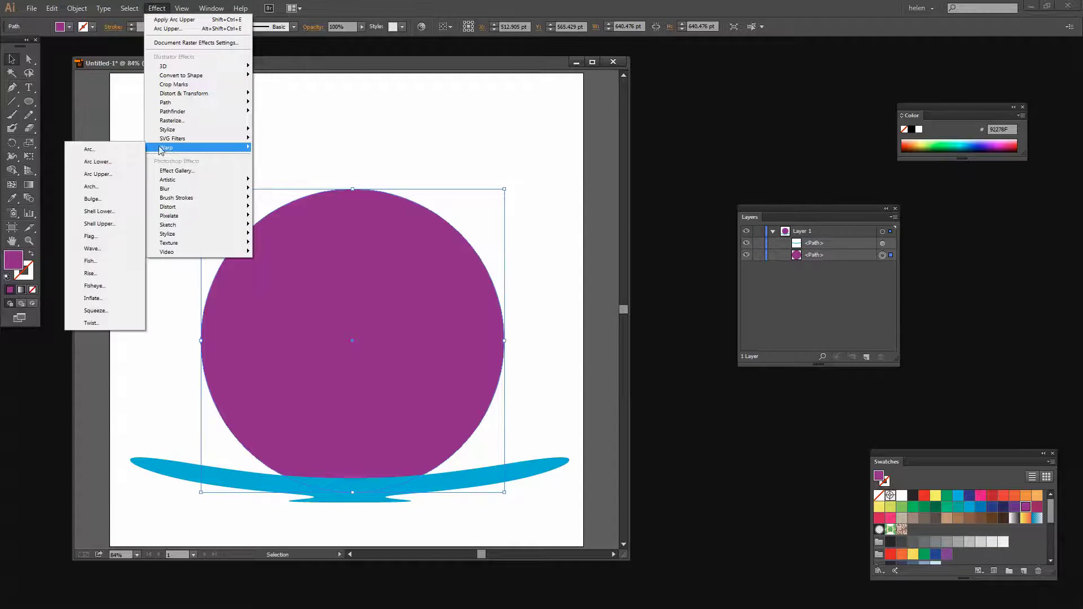
left_click(102, 175)
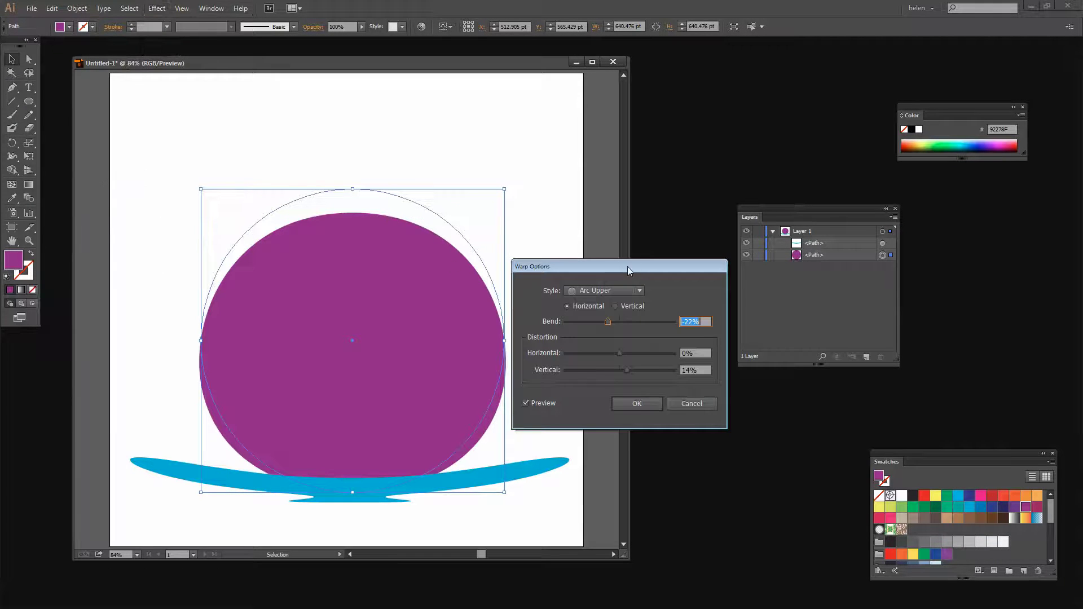
left_click_drag(627, 266, 627, 195)
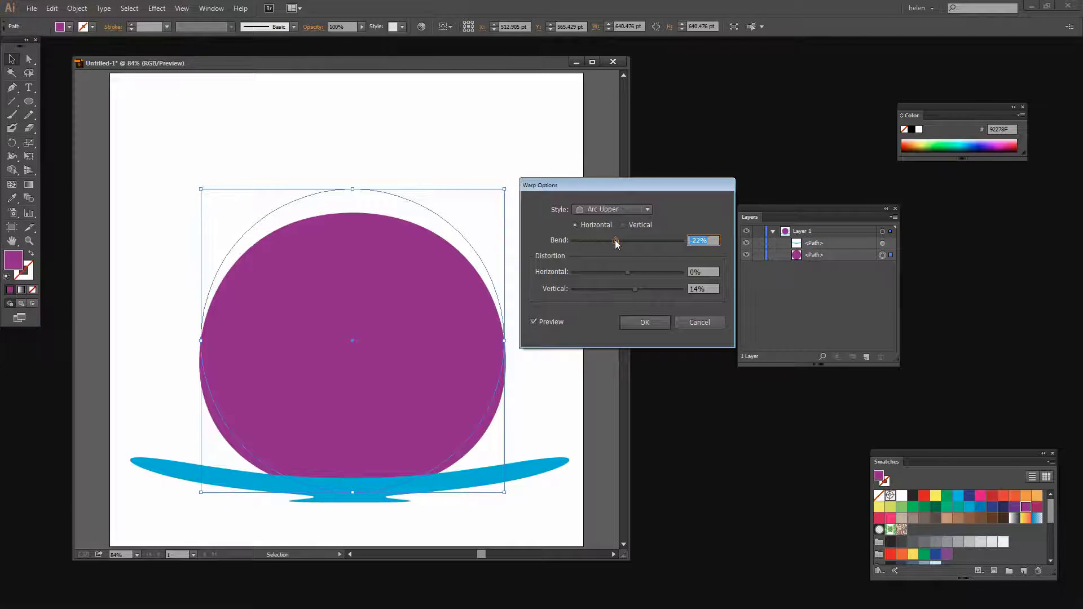
left_click_drag(616, 239, 580, 243)
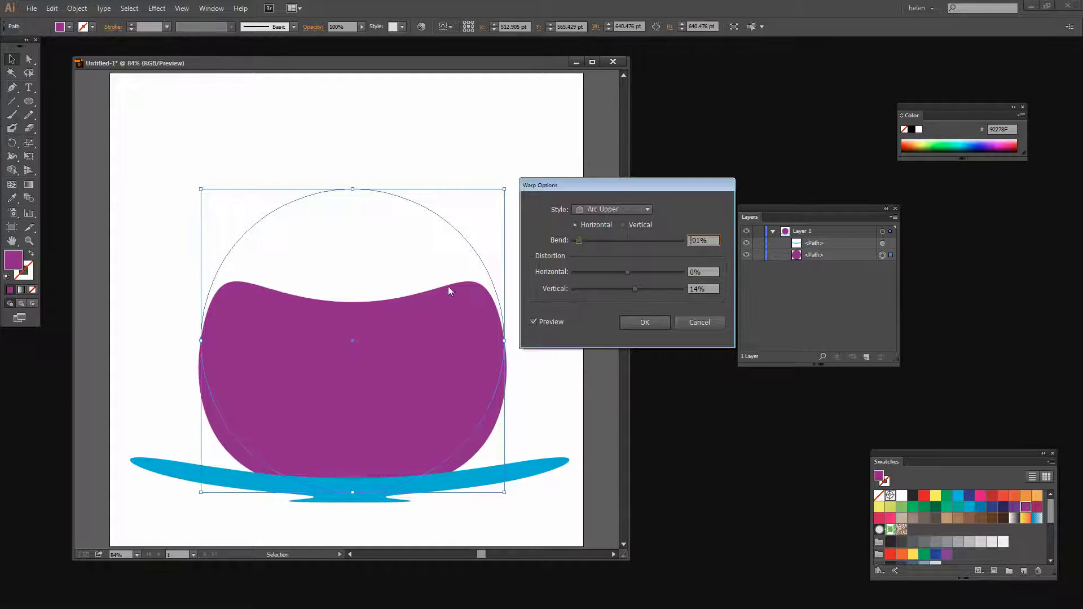
left_click_drag(580, 238, 578, 239)
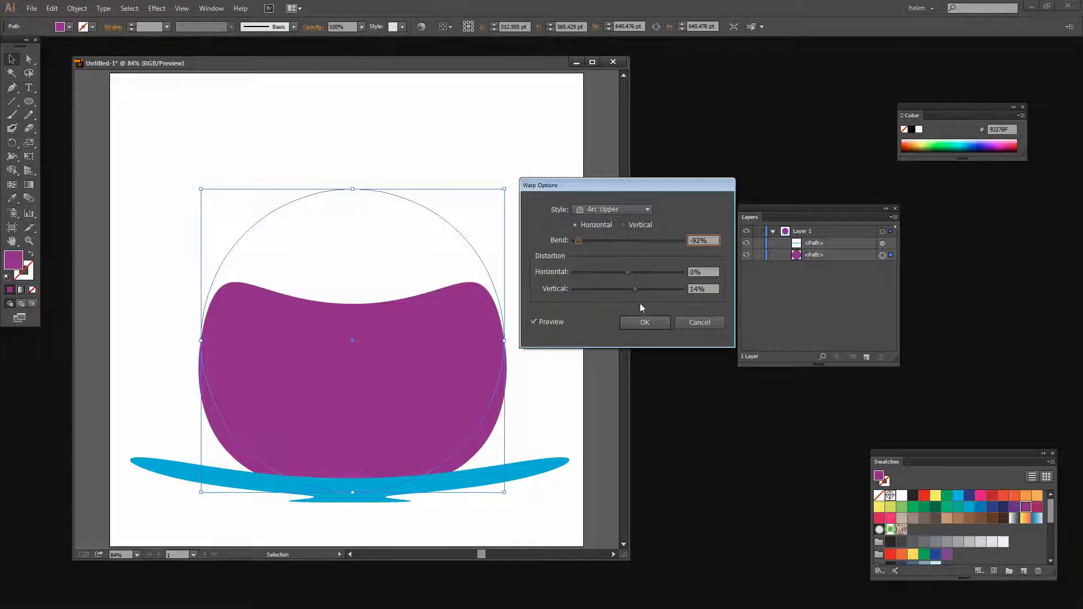
left_click_drag(633, 288, 613, 291)
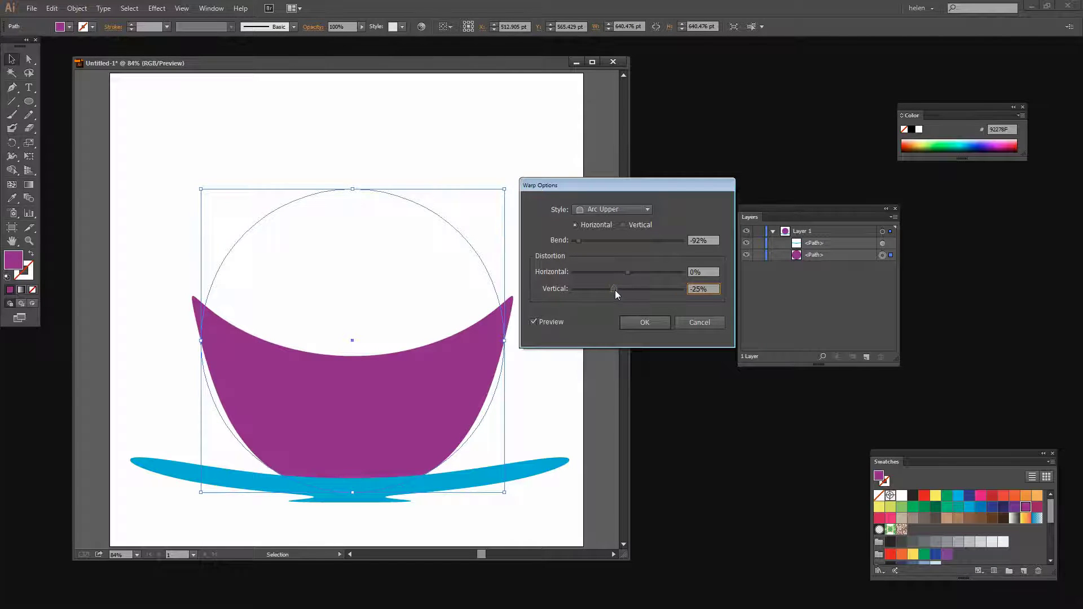
left_click_drag(615, 289, 609, 290)
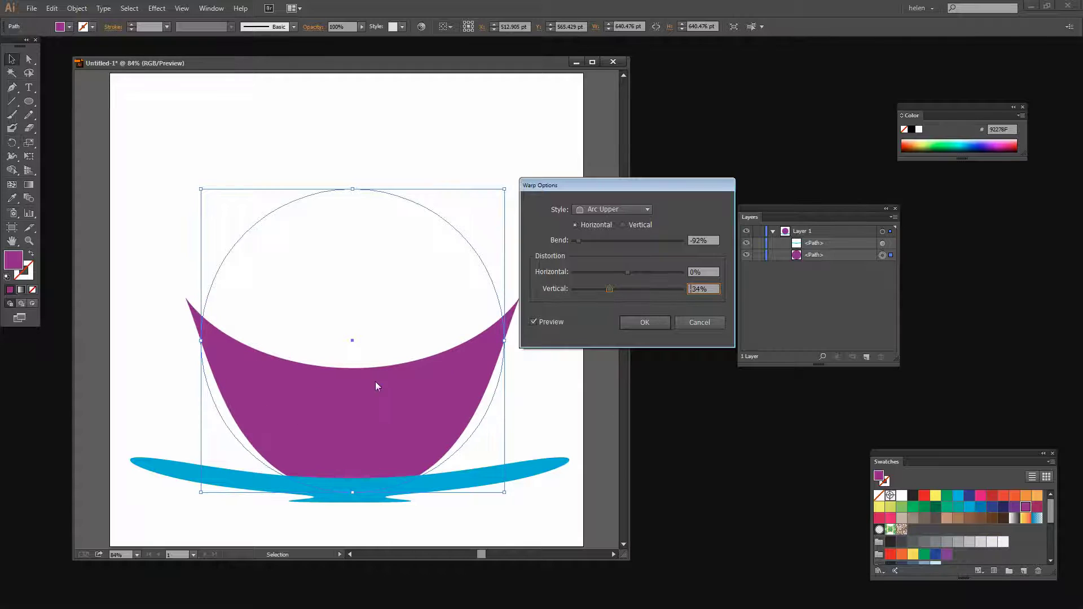
mouse_move(578, 242)
left_mouse_down()
mouse_move(593, 242)
mouse_move(579, 242)
left_mouse_up()
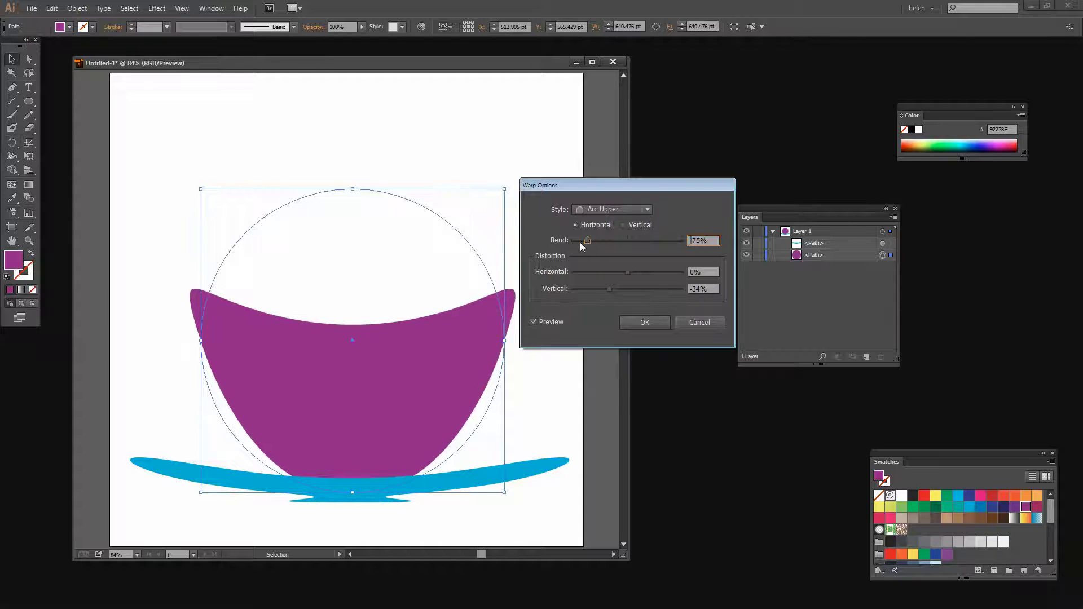
left_click(645, 323)
left_click(543, 418)
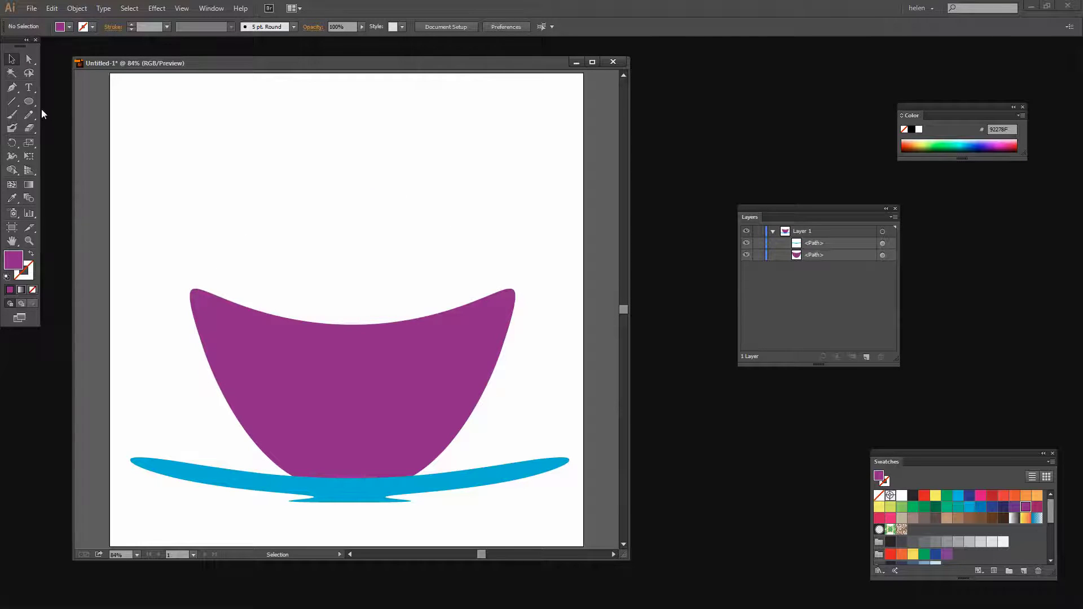
Draw a tall, narrow green (8DC63F) ellipse about 46 pt wide and 433 pt high above the cup.
left_click_drag(31, 105, 53, 127)
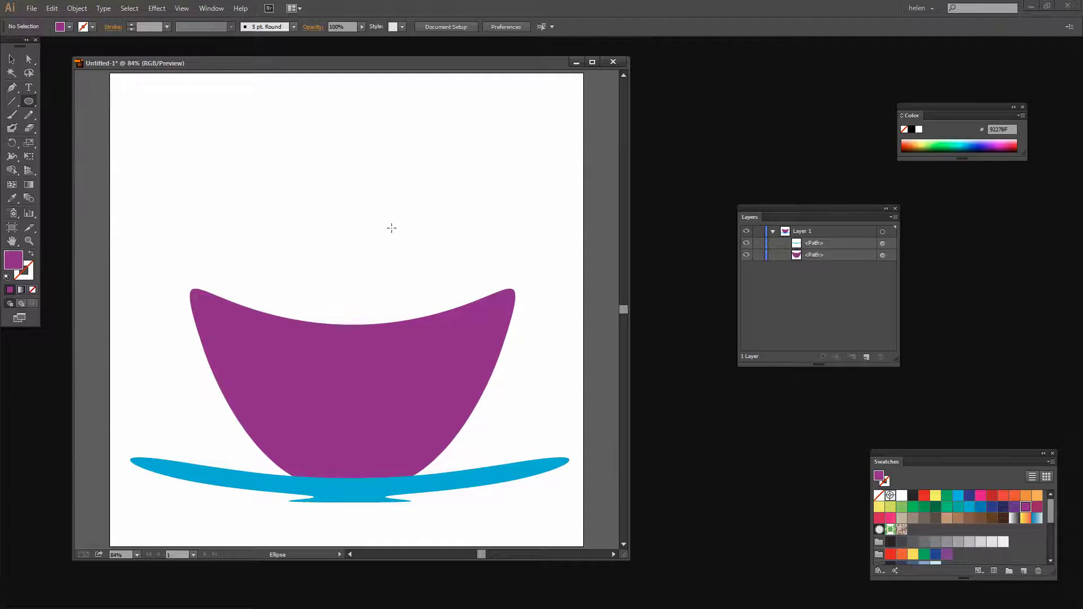
left_click(901, 506)
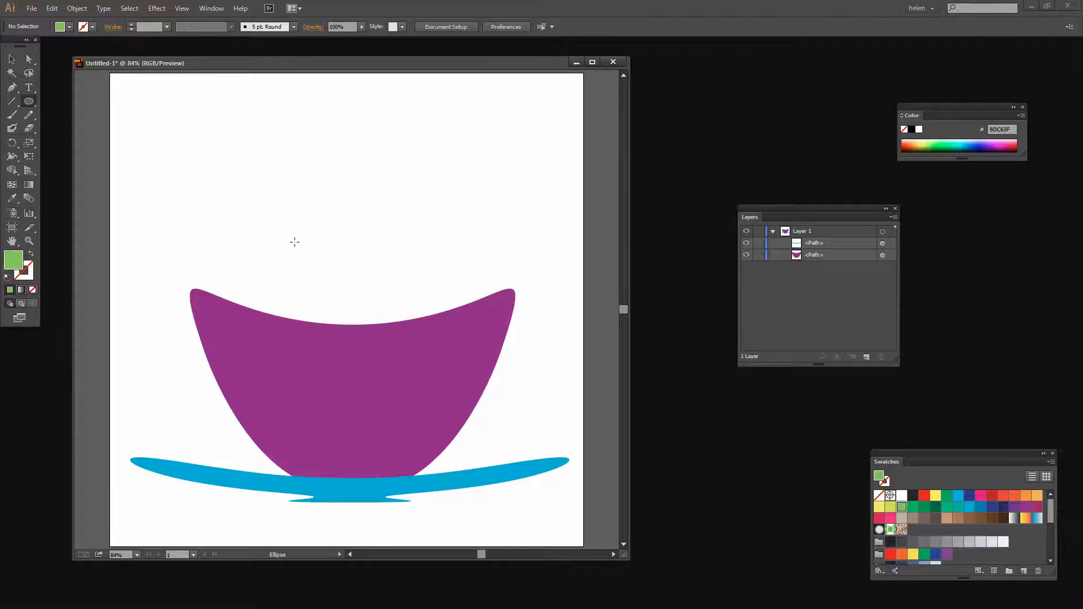
left_click_drag(293, 91, 319, 298)
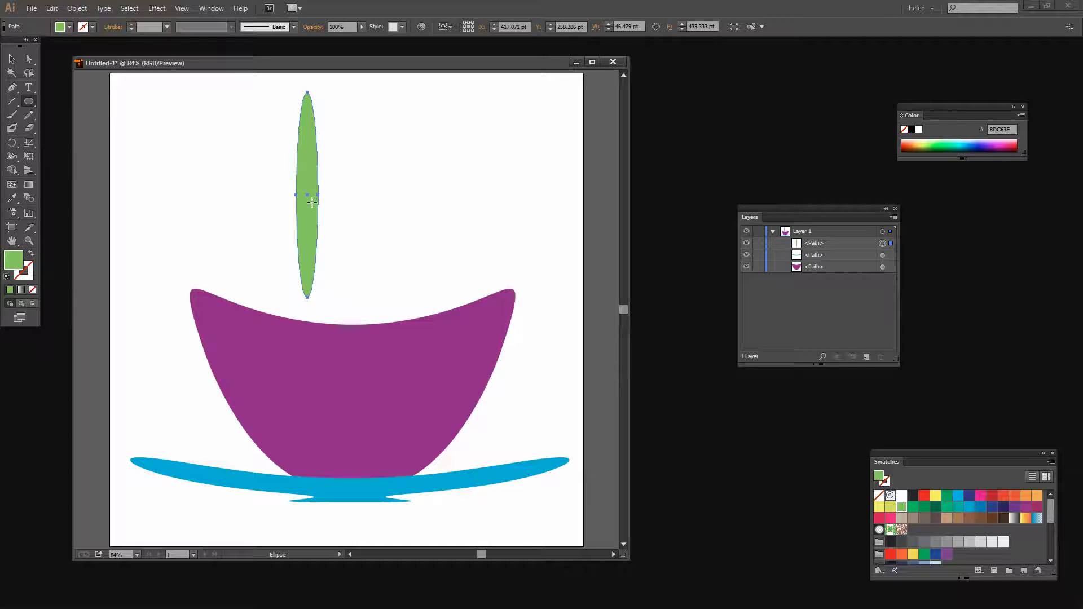
Apply an Arc warp to the green ellipse: vertical, bend about -85%, vertical distortion about 65%.
left_click(152, 11)
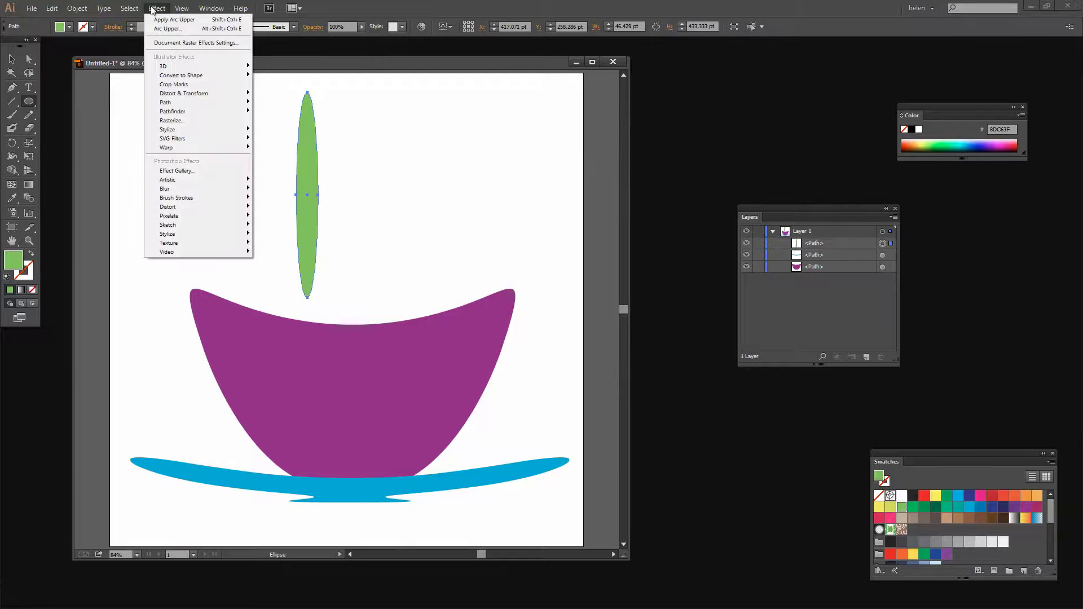
mouse_move(169, 147)
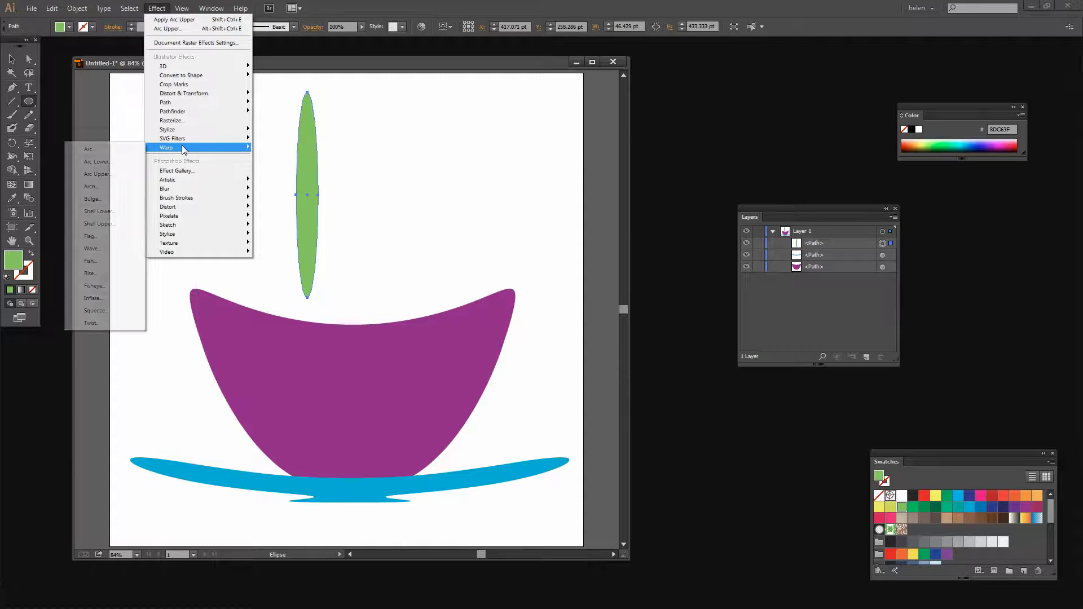
left_click(87, 150)
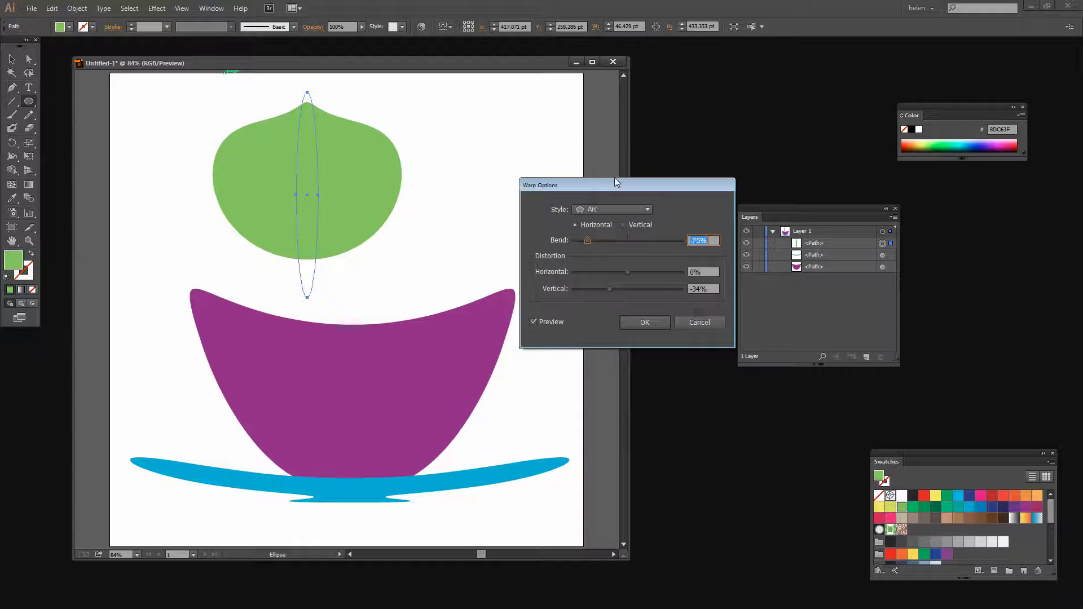
left_click_drag(609, 187, 574, 120)
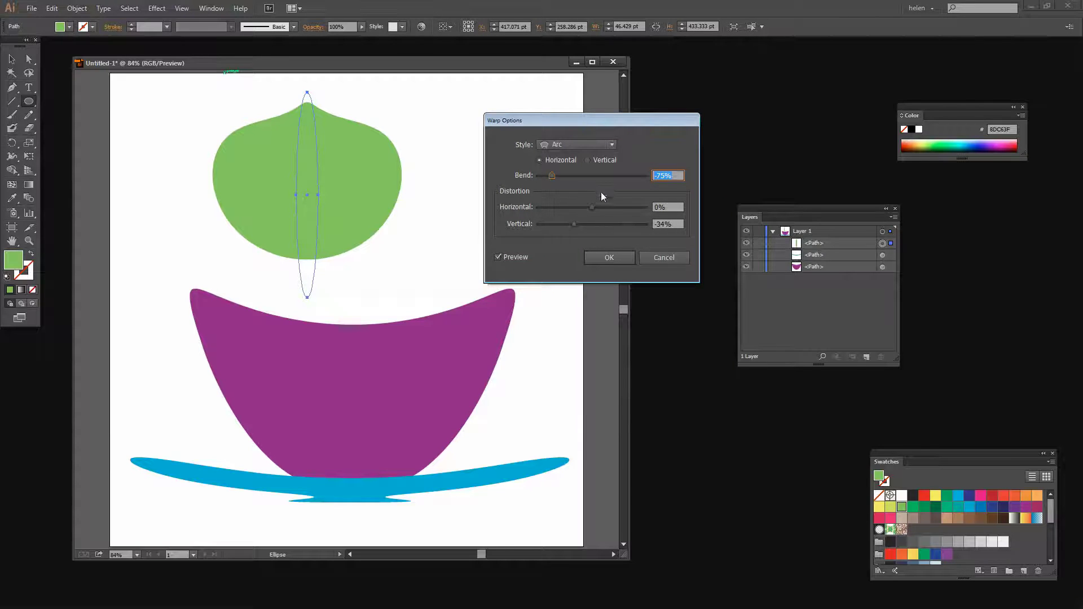
left_click(587, 160)
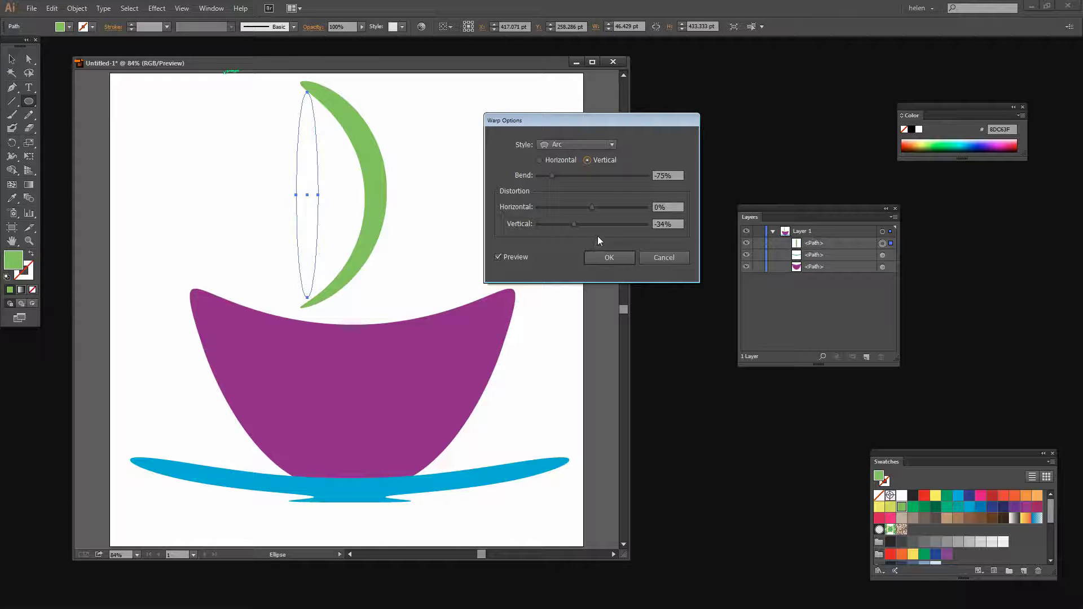
left_click_drag(573, 223, 617, 227)
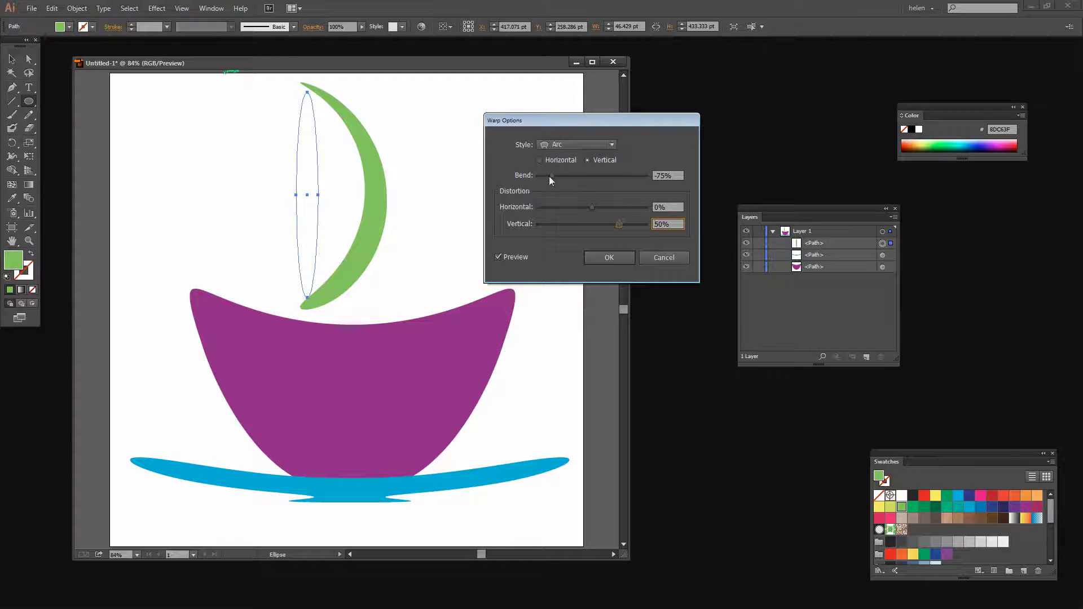
left_click_drag(549, 176, 544, 175)
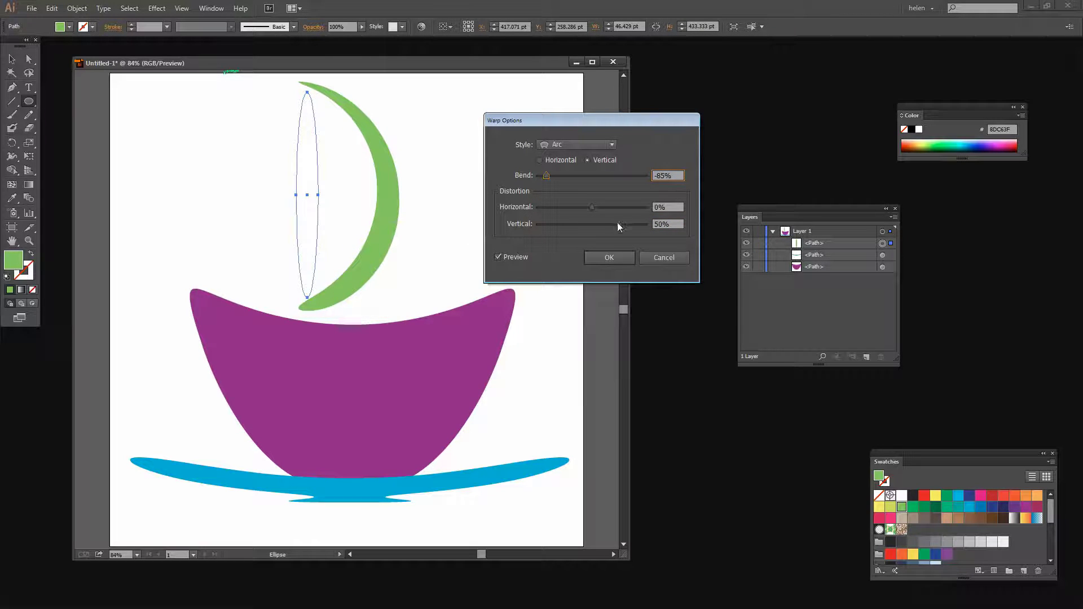
left_click_drag(619, 224, 624, 225)
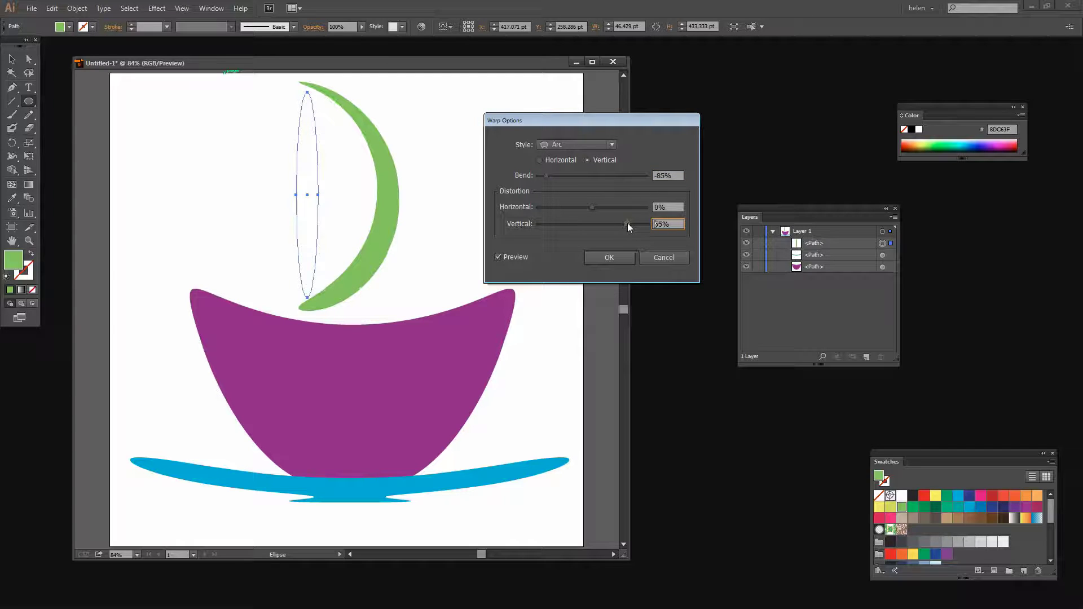
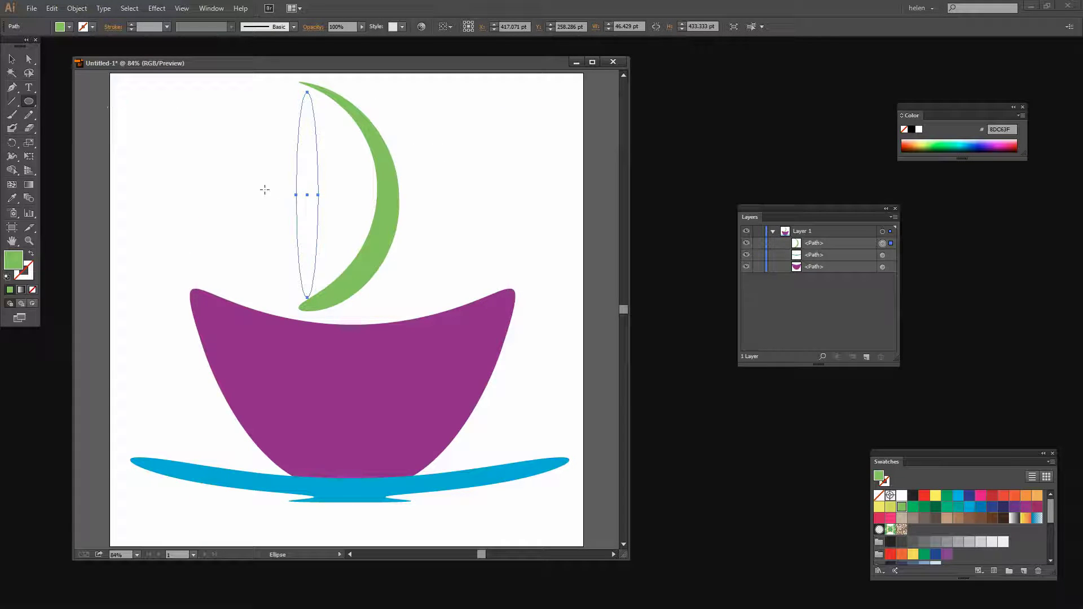
Shorten the warped green ellipse from its upper end to a height of about 294 pt.
left_click(12, 59)
left_click_drag(306, 92, 307, 139)
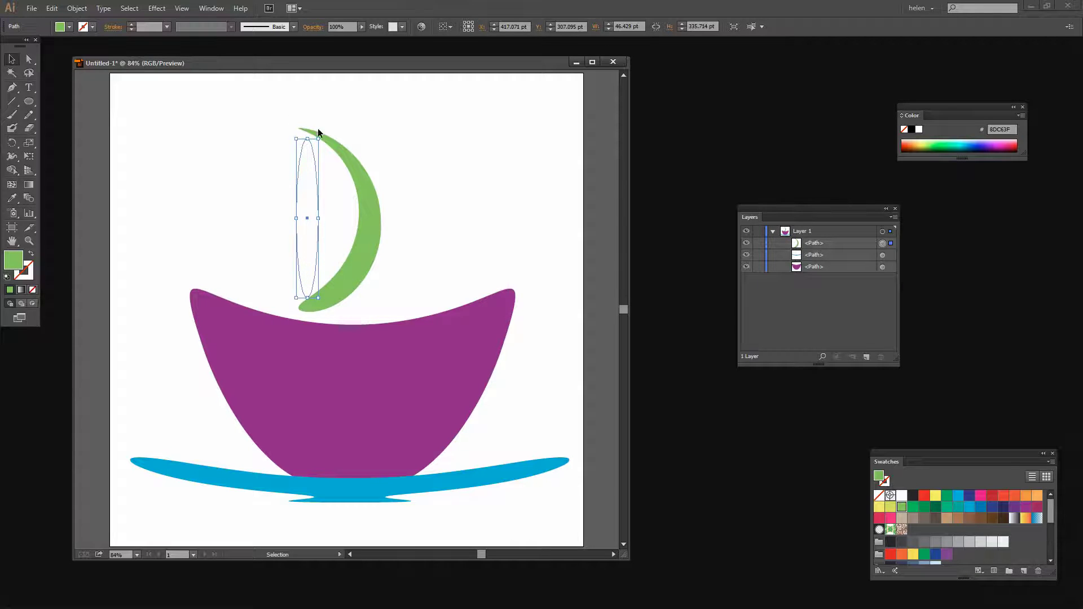
left_click_drag(307, 139, 307, 160)
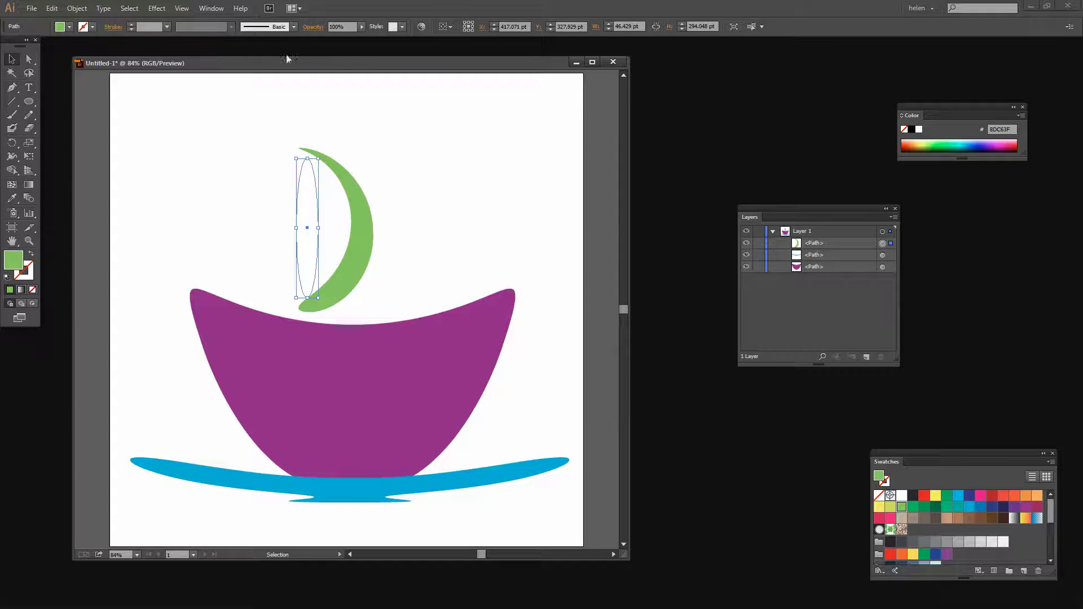
Edit the green shape's existing Arc warp to a bend of -96%, and shorten its ellipse to about 263 pt high.
left_click(210, 8)
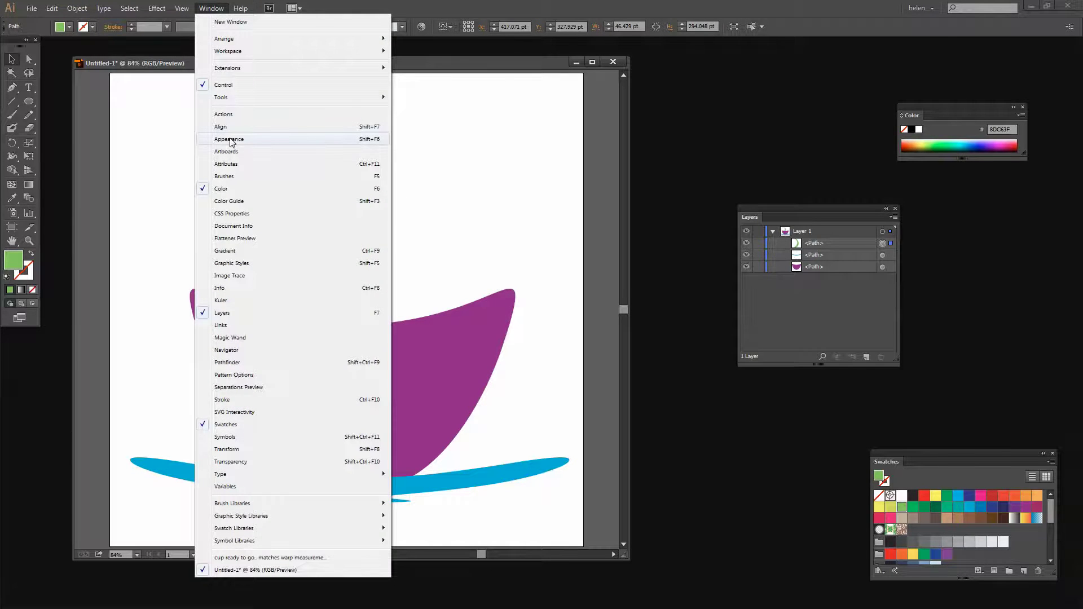
left_click(229, 139)
left_click_drag(824, 146, 713, 188)
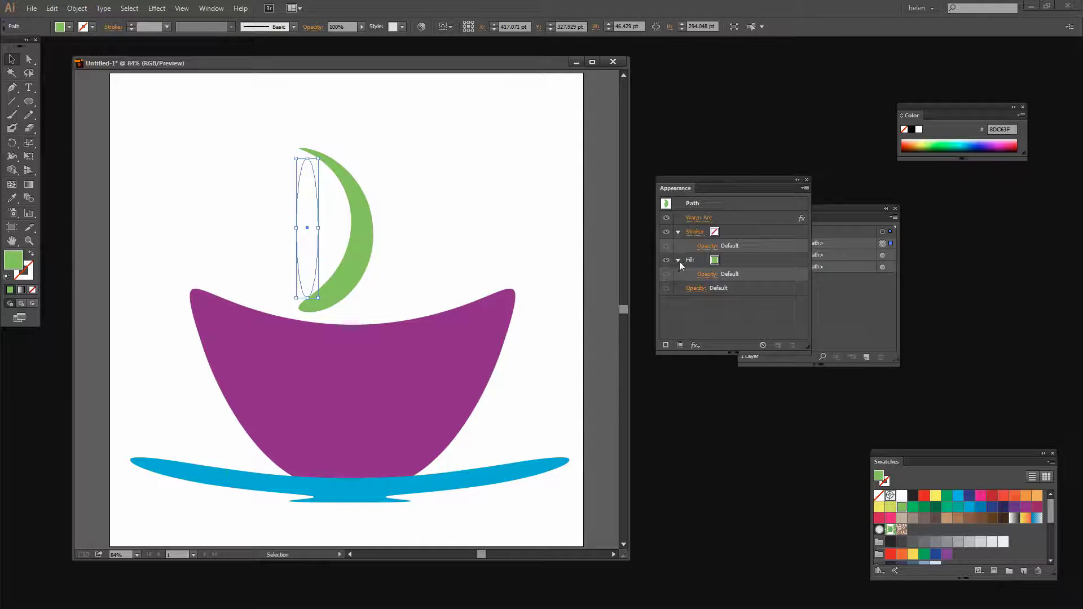
left_click(693, 219)
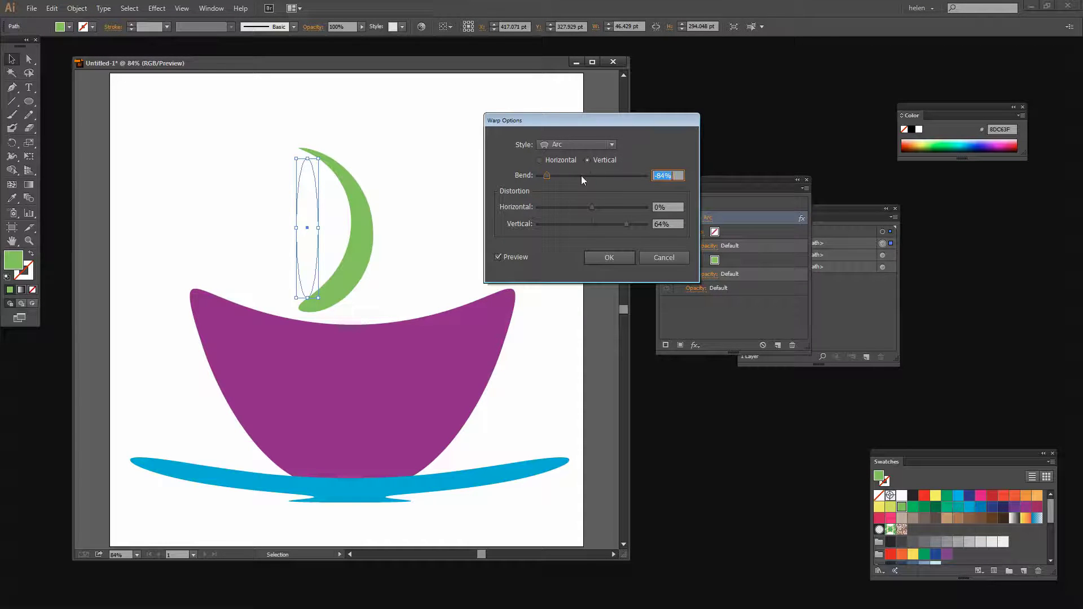
left_click_drag(546, 177, 543, 177)
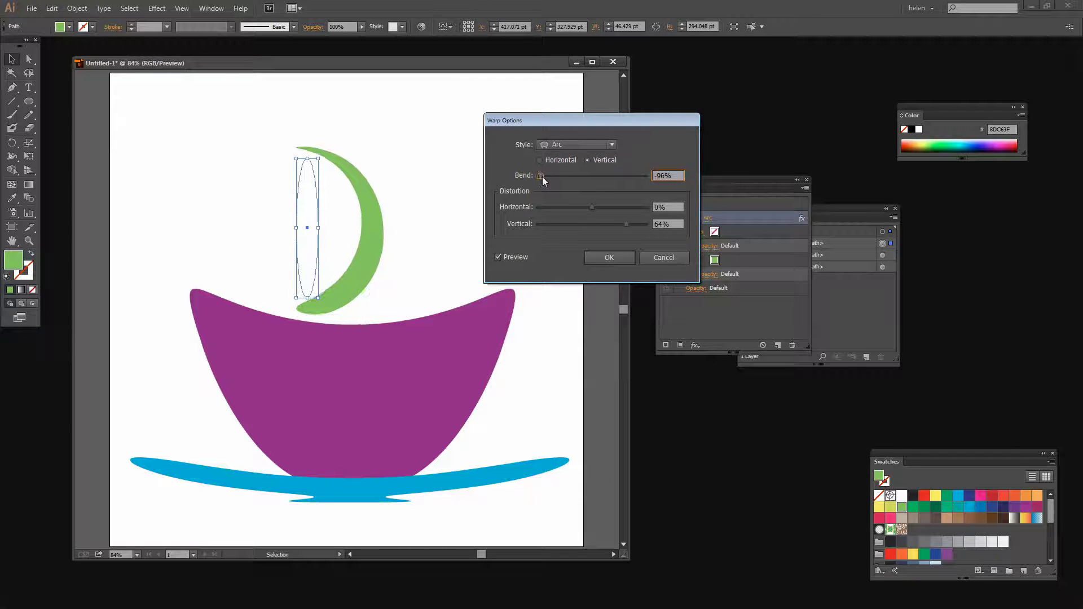
left_click(611, 257)
left_click_drag(308, 159, 309, 174)
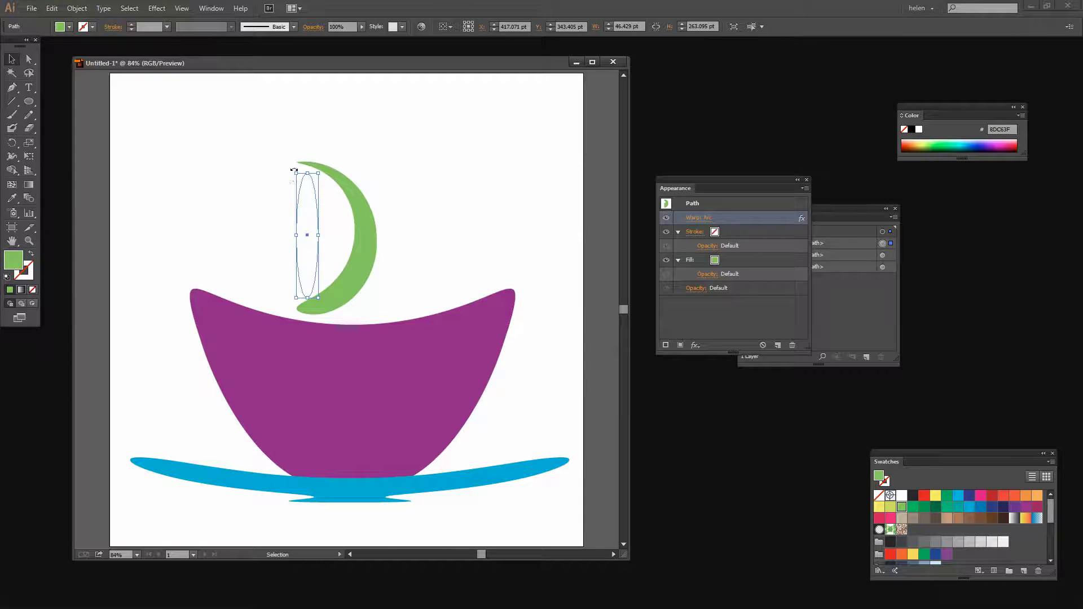
Try rotating the green shape clockwise with its warp still live, and turn it back upright.
left_click_drag(291, 169, 344, 176)
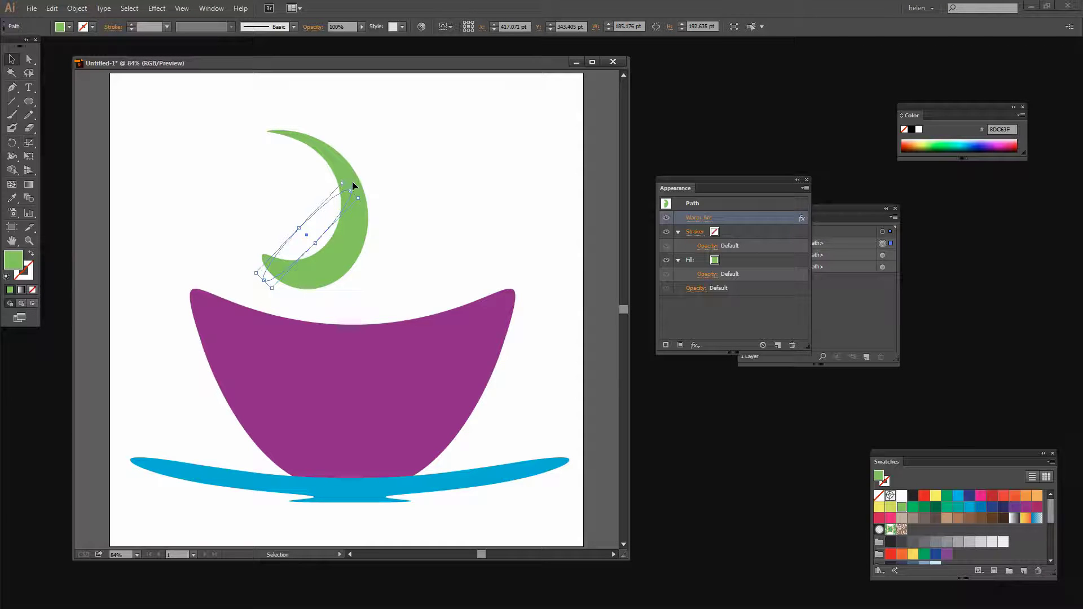
left_click_drag(364, 199, 367, 221)
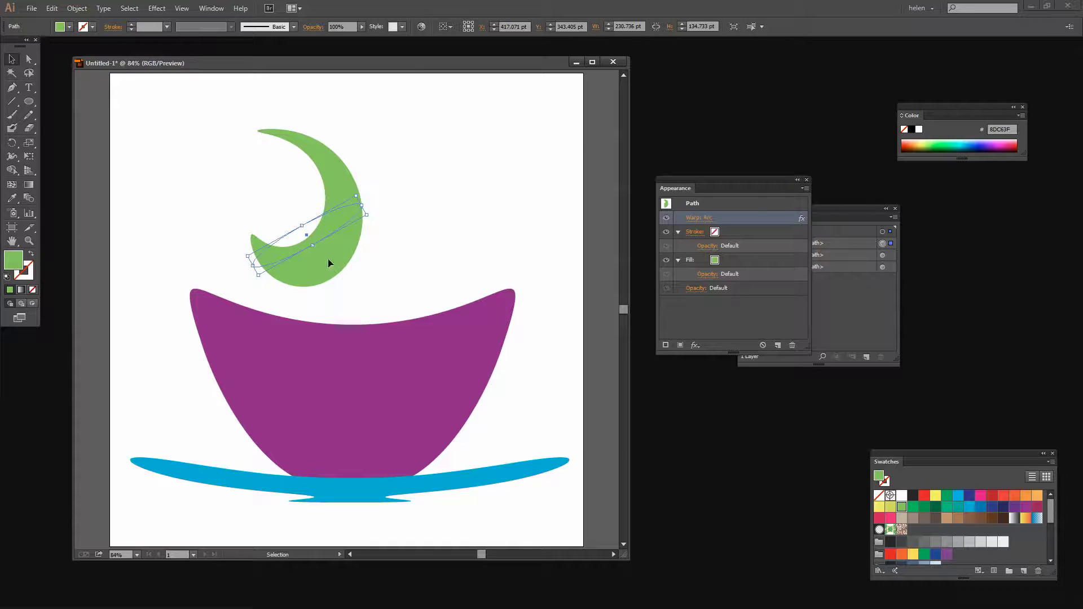
left_click_drag(362, 206, 293, 160)
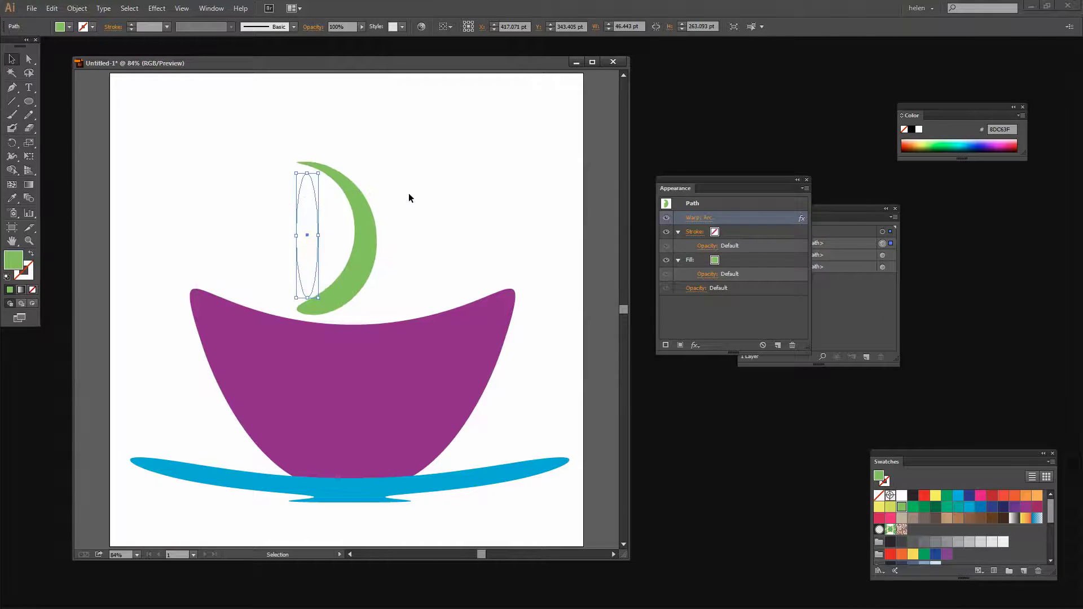
Move the green crescent straight up by about 105 pt, clear of the cup, and expand its appearance.
left_click(400, 231)
left_click(348, 184)
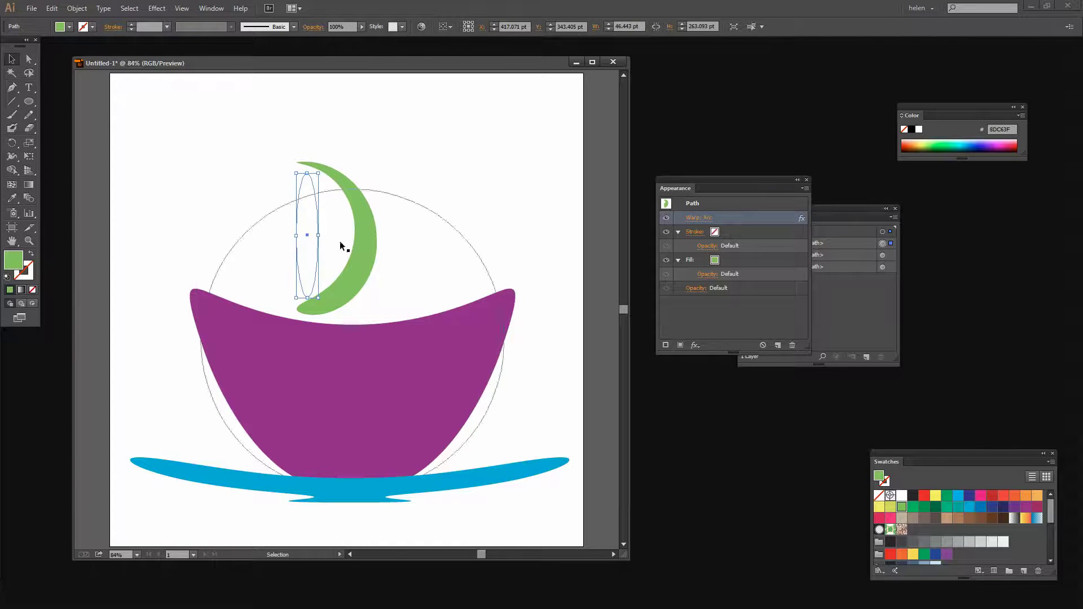
left_click_drag(308, 175, 307, 125)
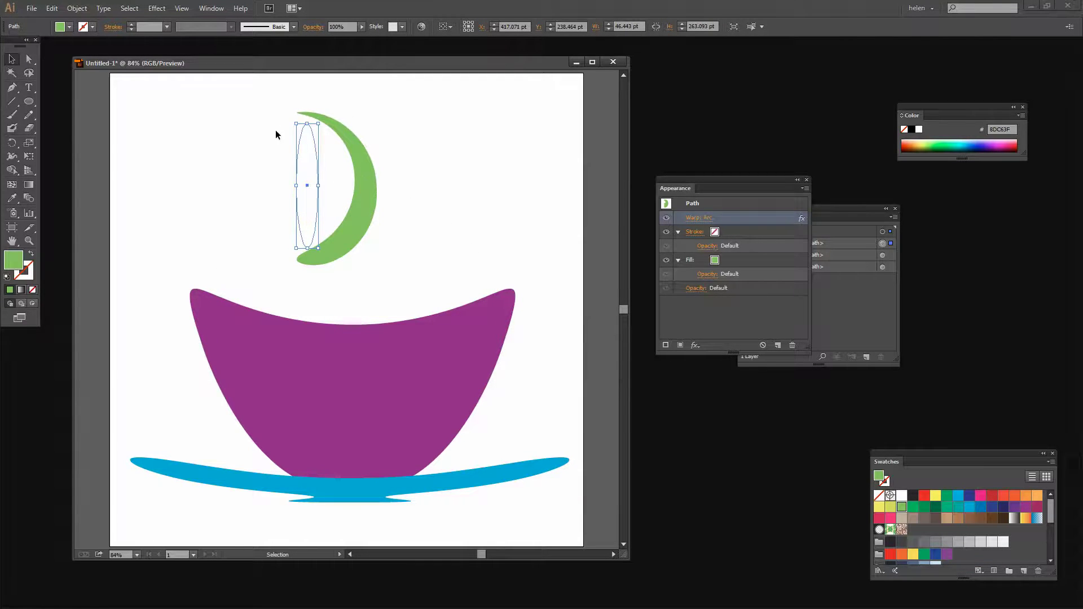
left_click(77, 8)
left_click(105, 142)
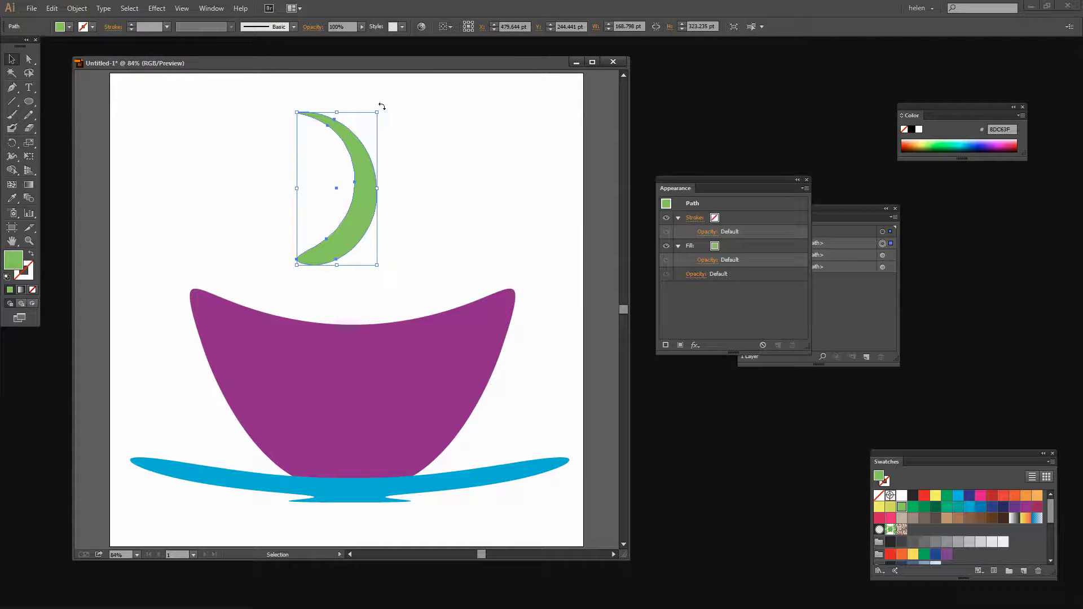
Rotate the green crescent clockwise and place it against the cup's right side as the handle, about 228 by 318 pt overall.
left_click_drag(381, 106, 416, 153)
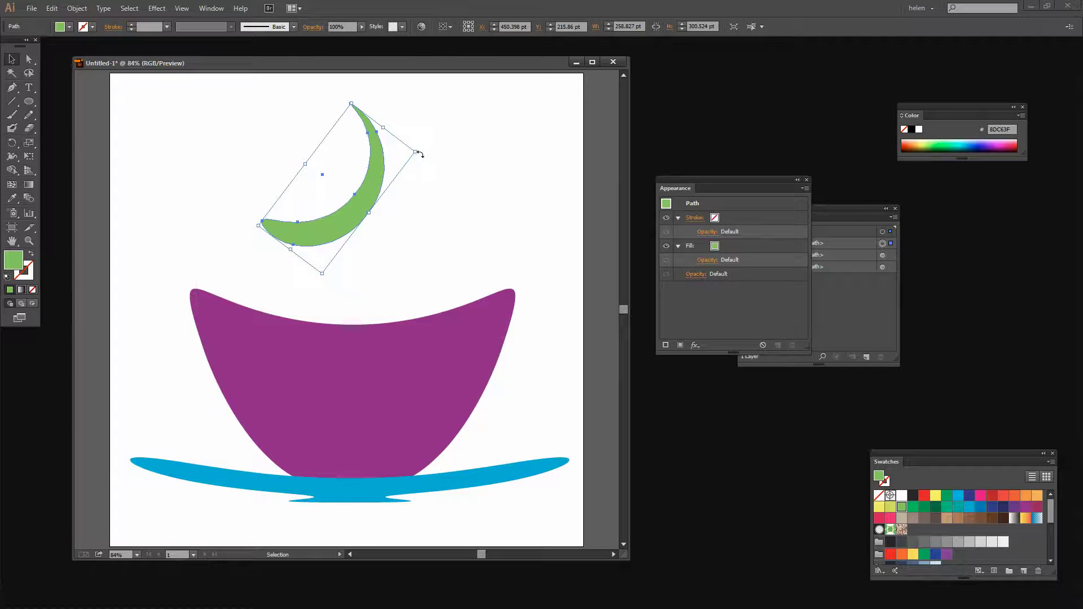
key("ctrl+z")
left_click_drag(360, 197, 535, 398)
left_click(591, 392)
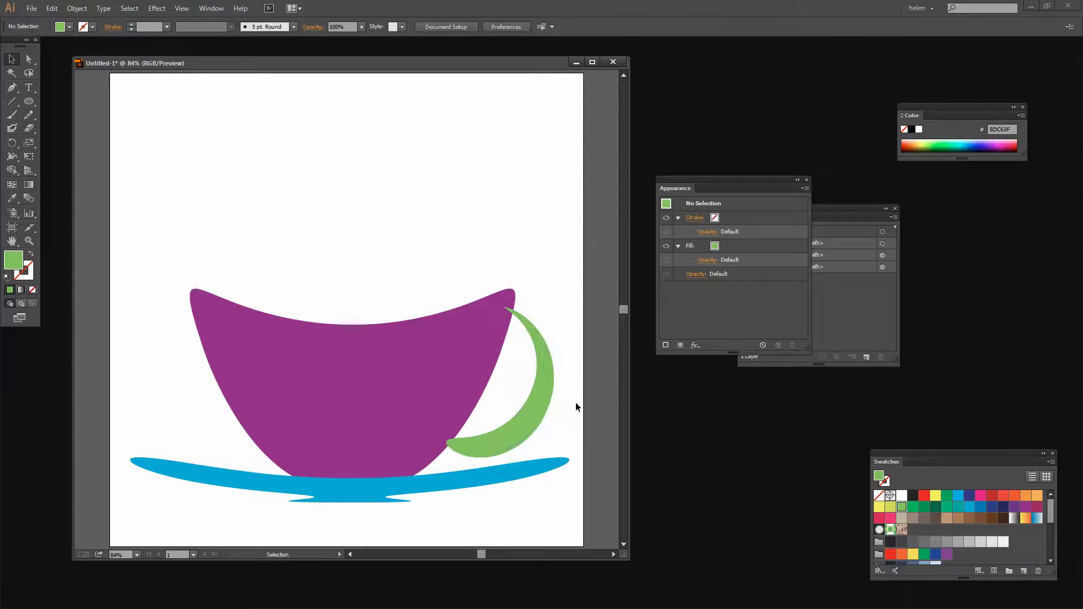
Dock the Layers panel beneath Appearance and move the green handle's path below the cup and saucer in the stacking order.
left_click(529, 423)
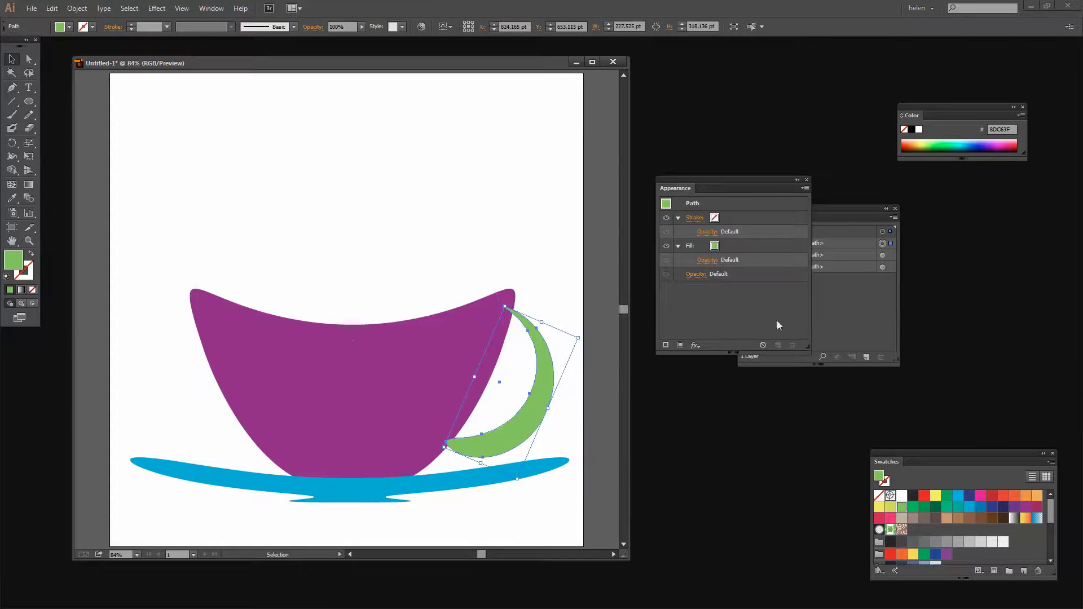
left_click(837, 287)
left_click_drag(792, 210, 713, 358)
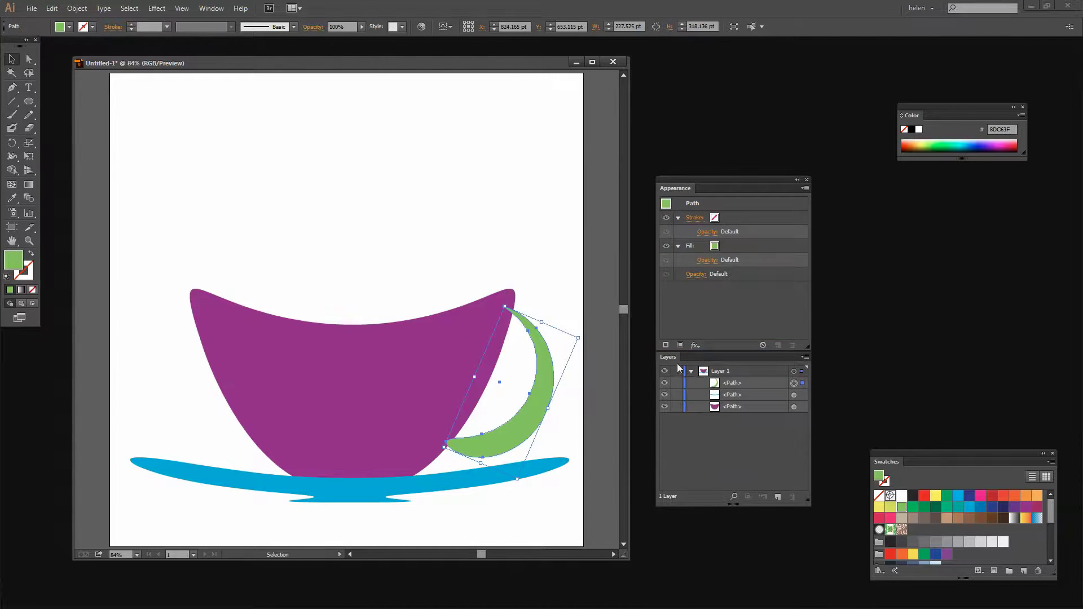
left_click(731, 386)
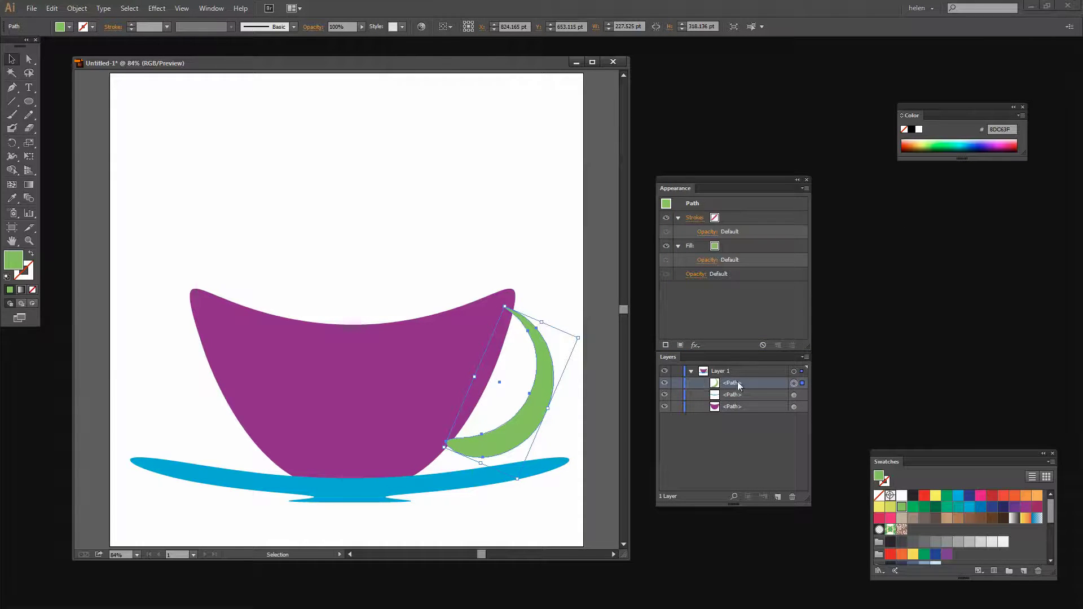
left_click_drag(738, 382, 735, 412)
left_click(734, 407)
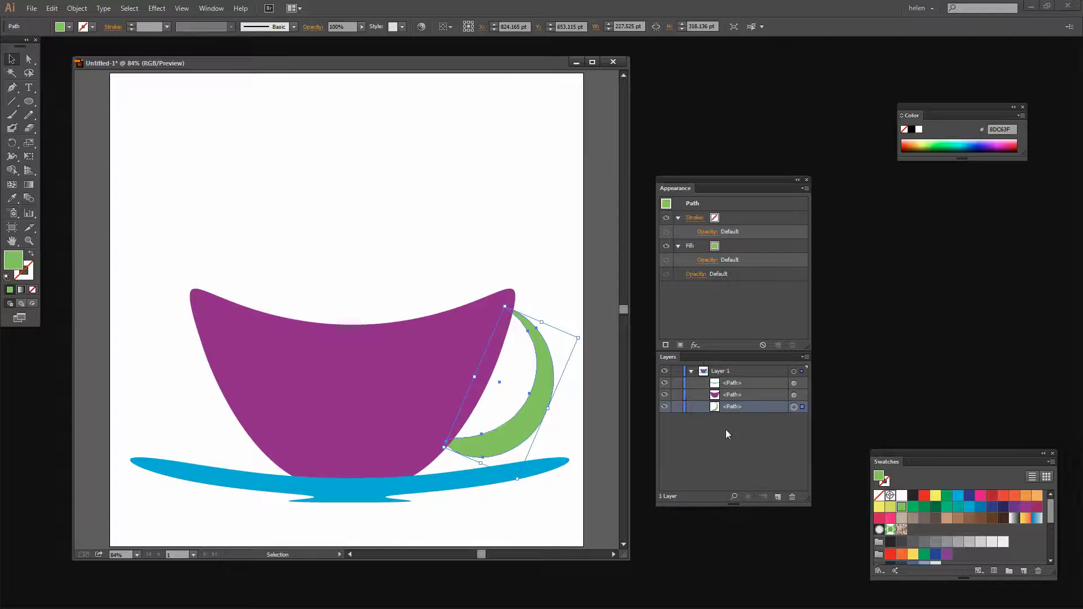
left_click(567, 513)
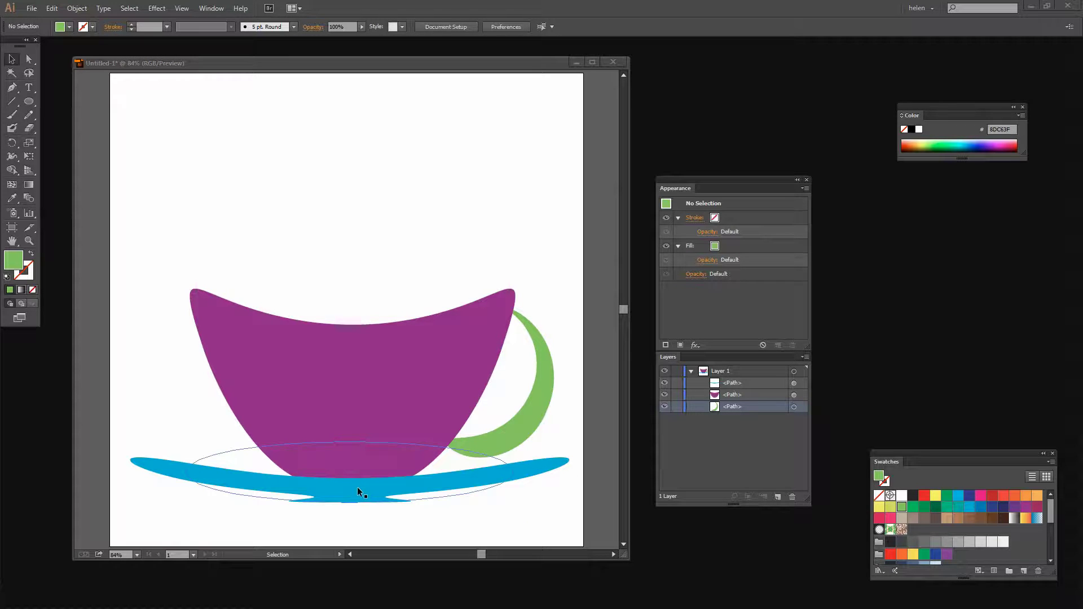
Expand the appearance of the blue saucer and of the purple cup, turning their live warps into plain paths.
left_click(337, 417)
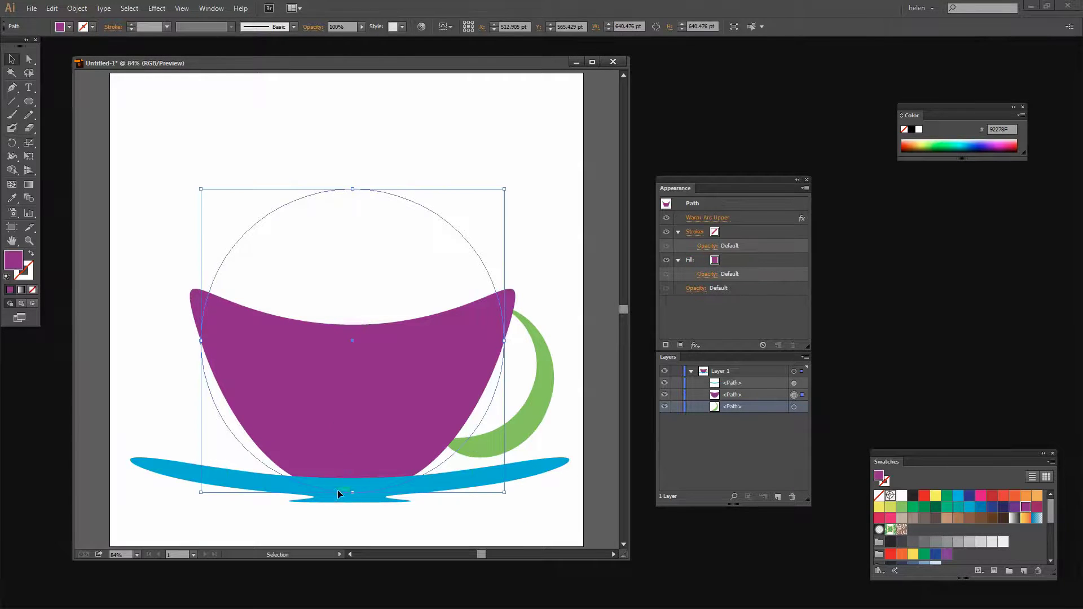
left_click(334, 491)
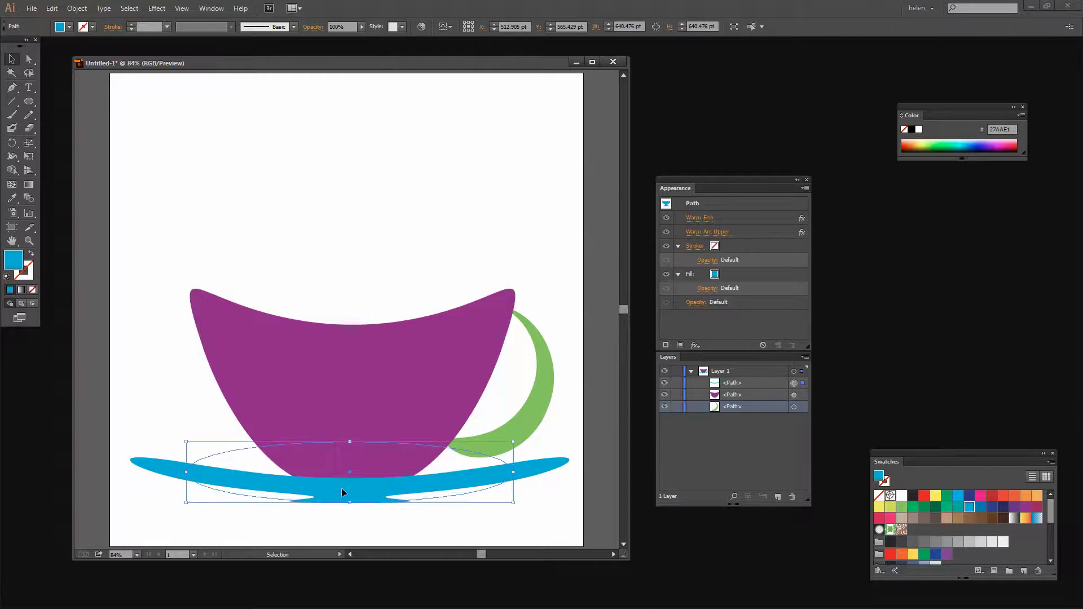
left_click(79, 10)
left_click(113, 143)
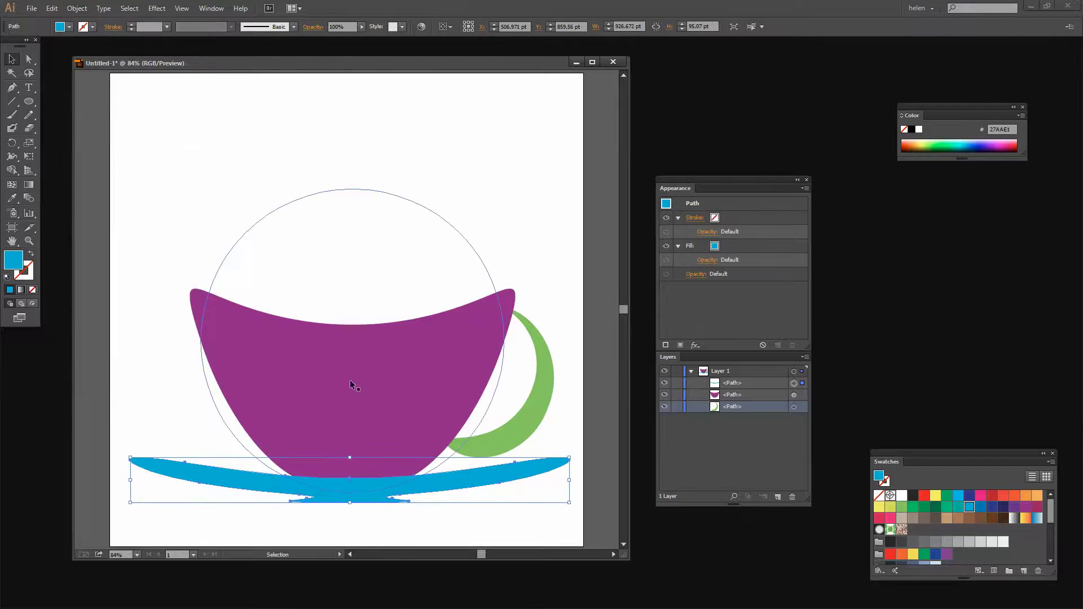
left_click(373, 382)
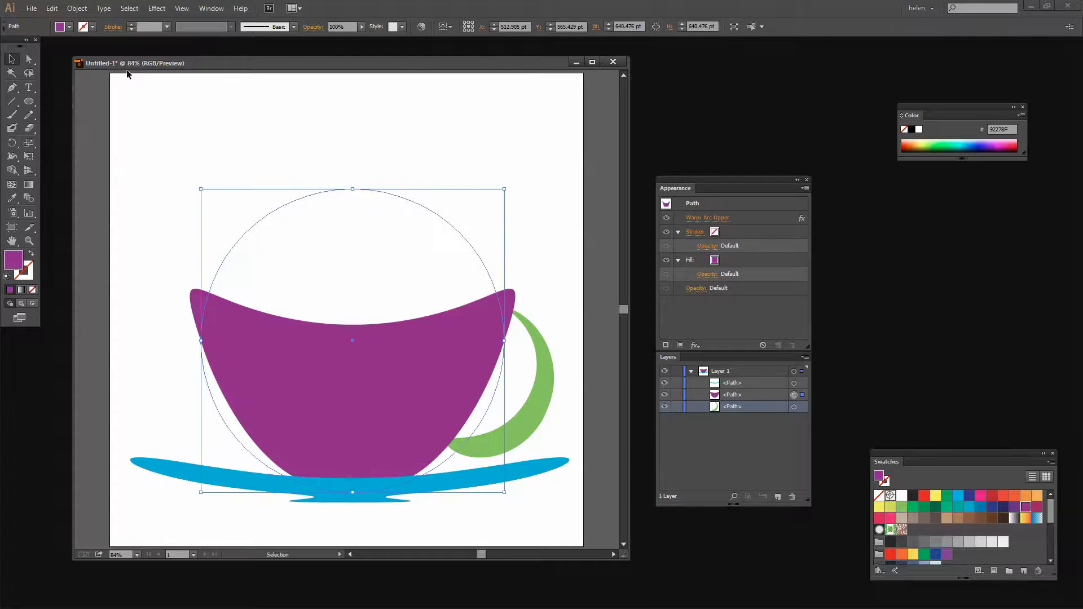
left_click(77, 8)
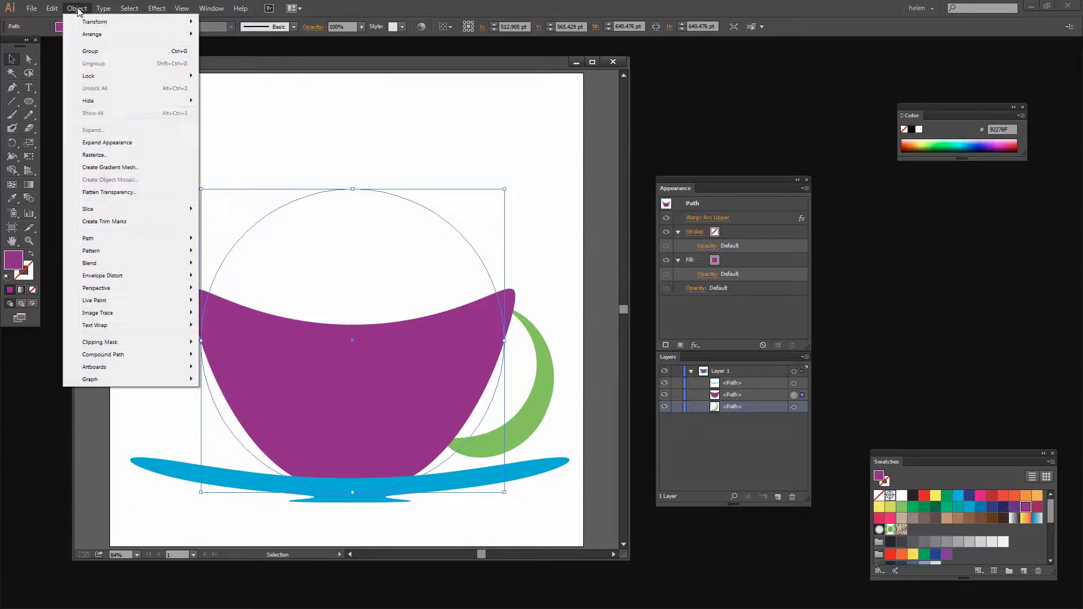
left_click(111, 142)
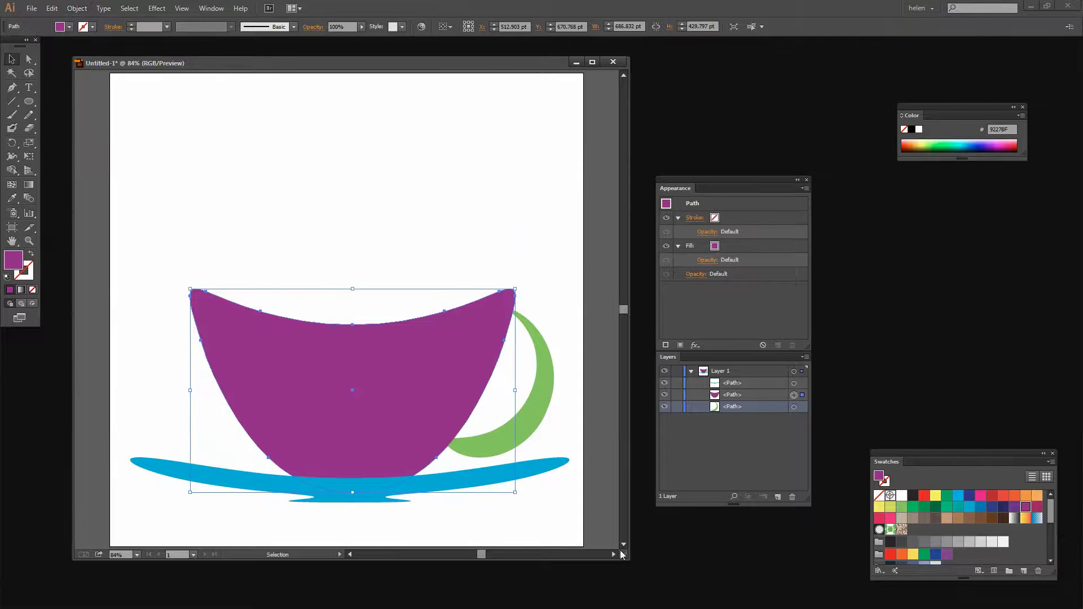
Enlarge the document window slightly, scale the whole cup and saucer to about 587 by 286 pt, and move it near the artboard's lower edge.
left_click_drag(629, 563, 651, 578)
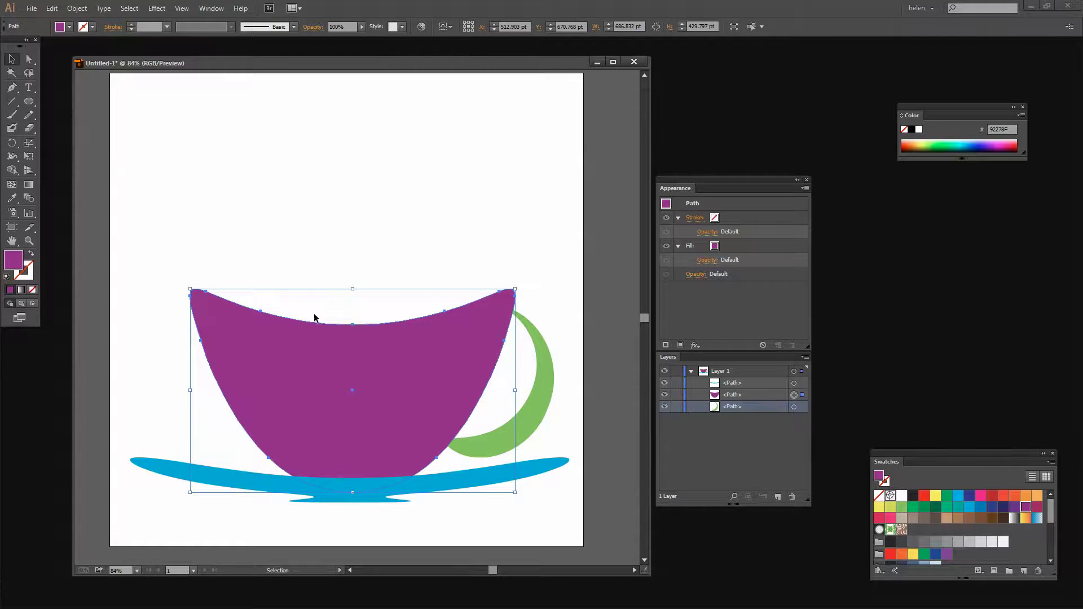
left_click(273, 210)
left_click_drag(150, 259, 551, 538)
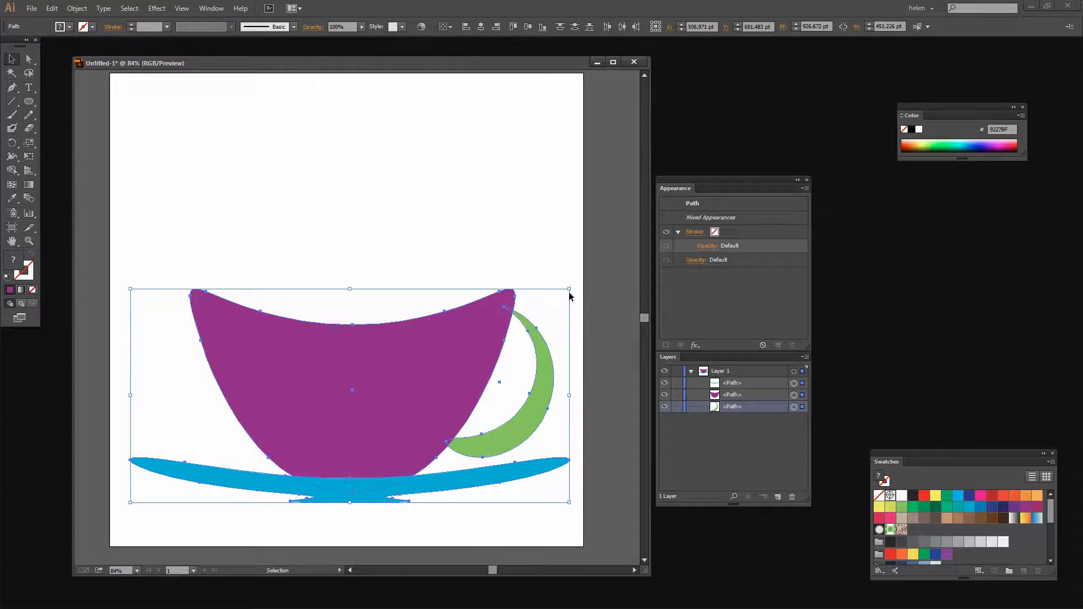
left_click_drag(570, 288, 488, 367)
left_click(455, 508)
left_click_drag(142, 344, 425, 530)
left_click_drag(289, 470, 378, 502)
left_click(528, 495)
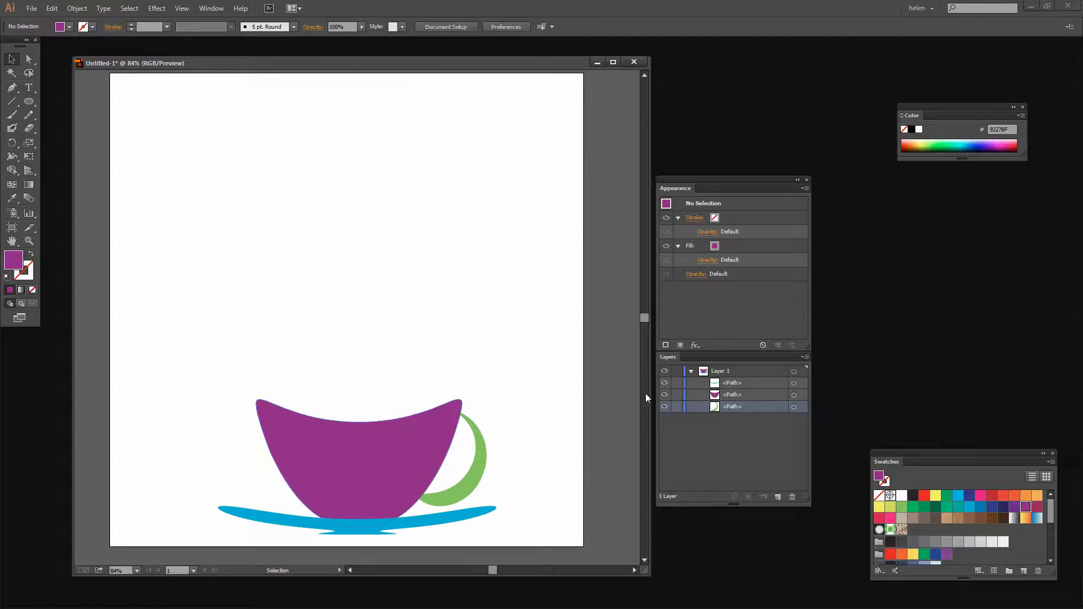
Group the cup, saucer and handle into one object.
left_click_drag(491, 551, 210, 361)
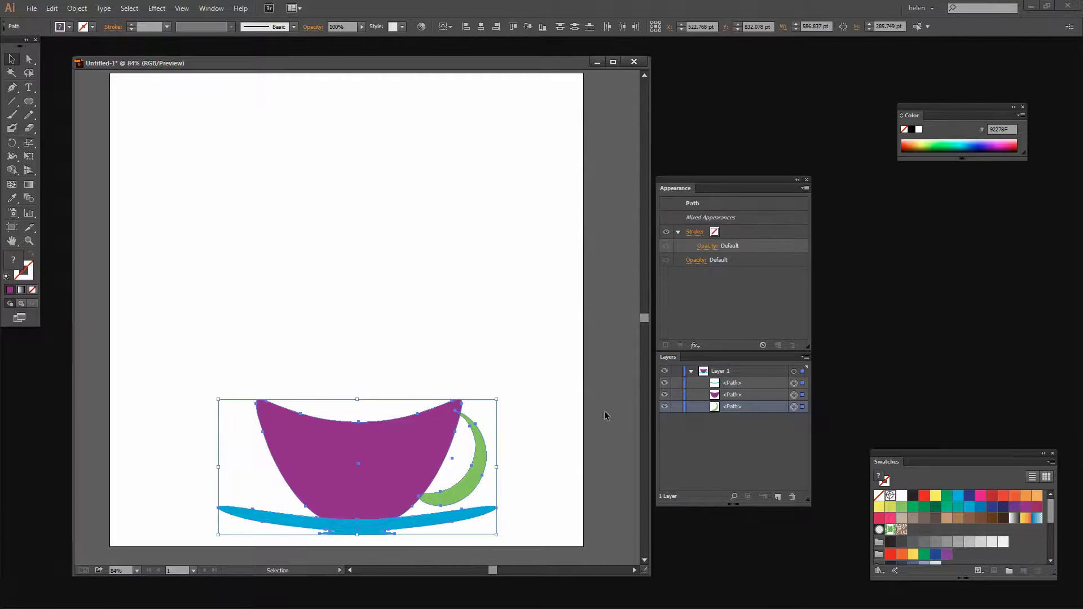
left_click(76, 9)
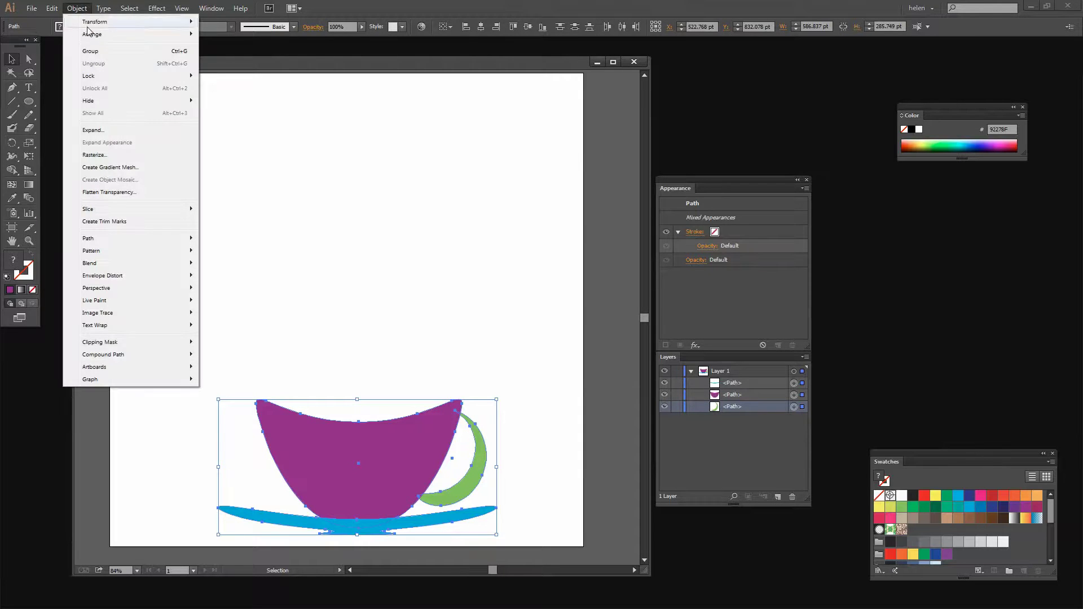
left_click(94, 51)
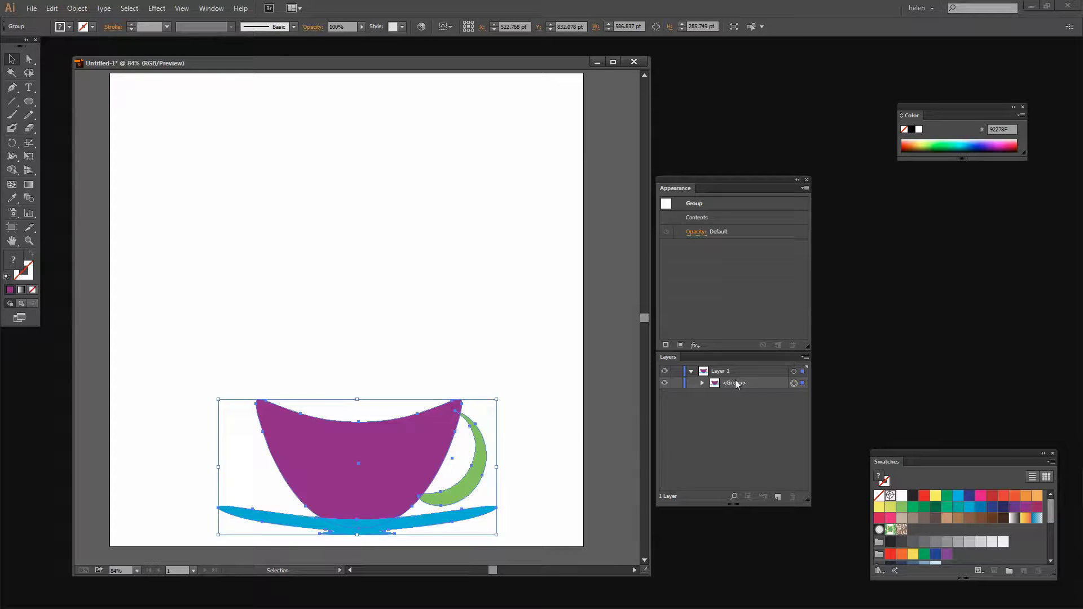
Set the row size of the Layers panel to Large.
left_click(805, 357)
left_click(848, 344)
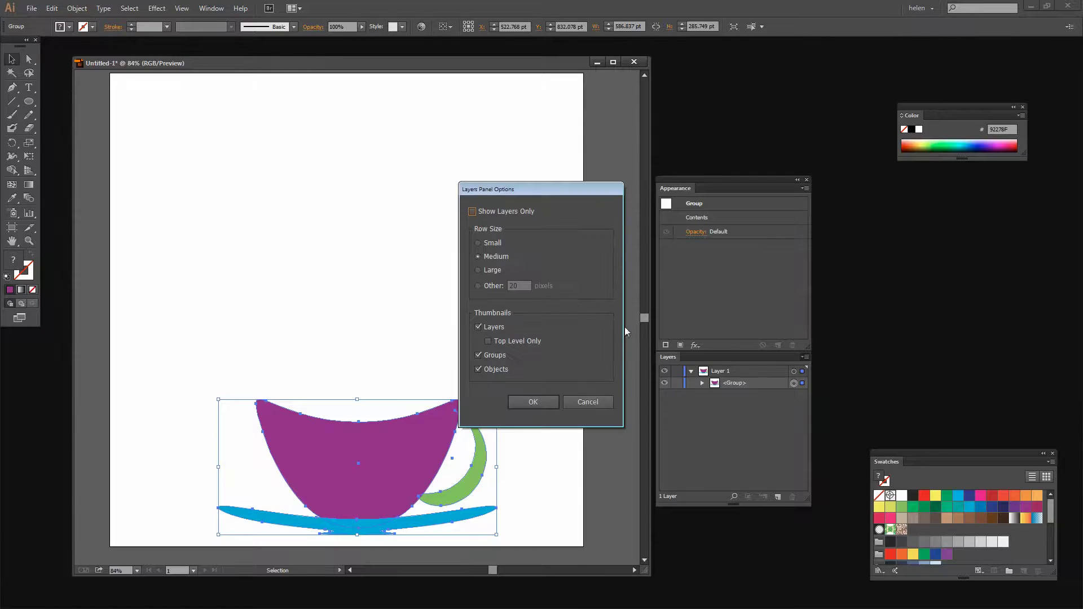
left_click(477, 269)
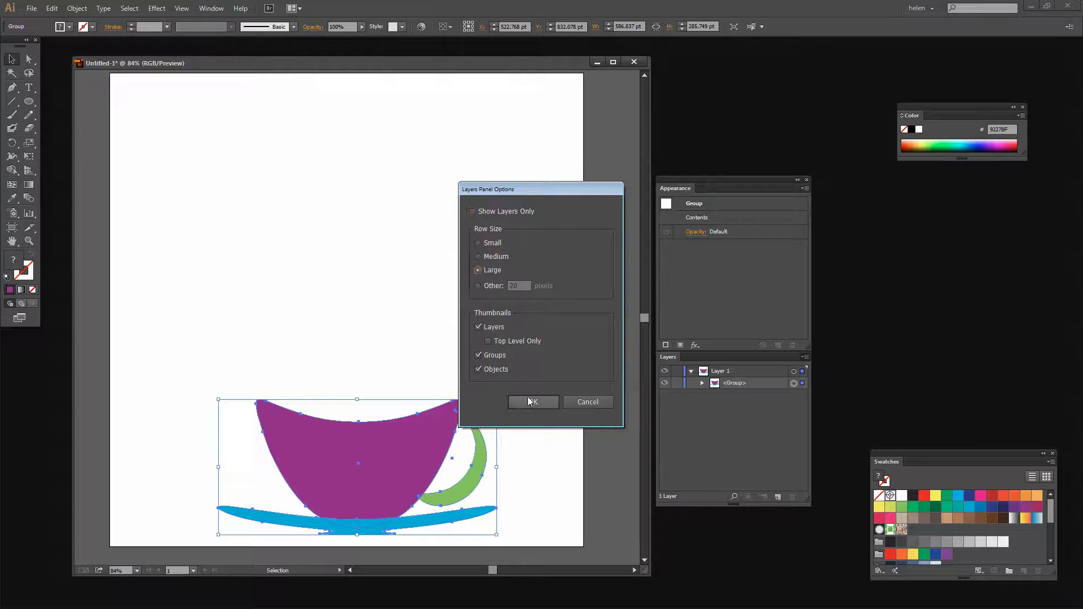
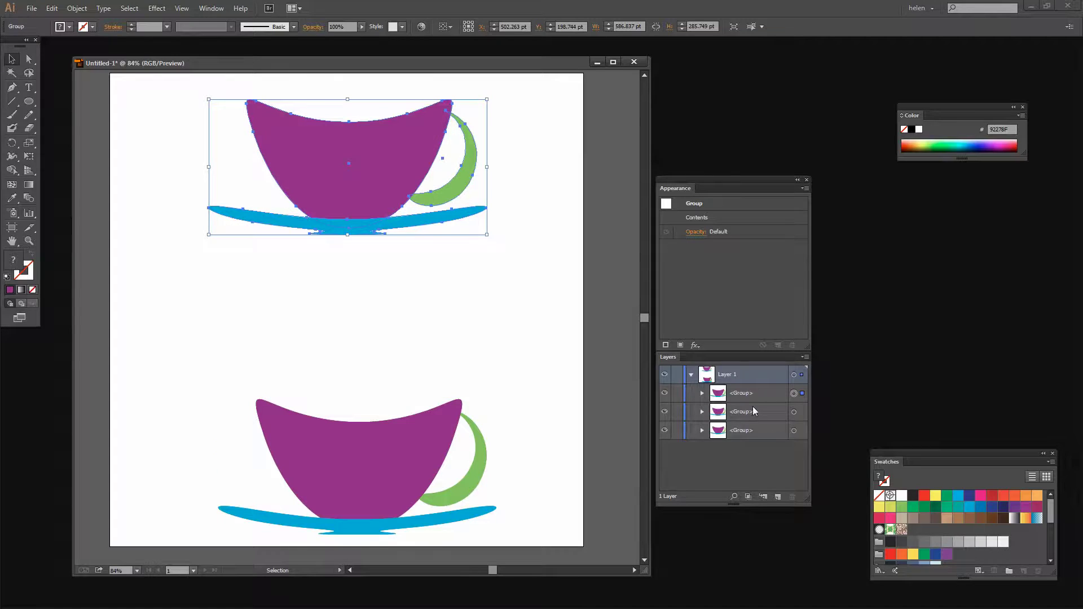
Move the second cup group up between the other two and reflect it across the vertical axis.
left_click(754, 411)
left_click_drag(417, 478, 398, 342)
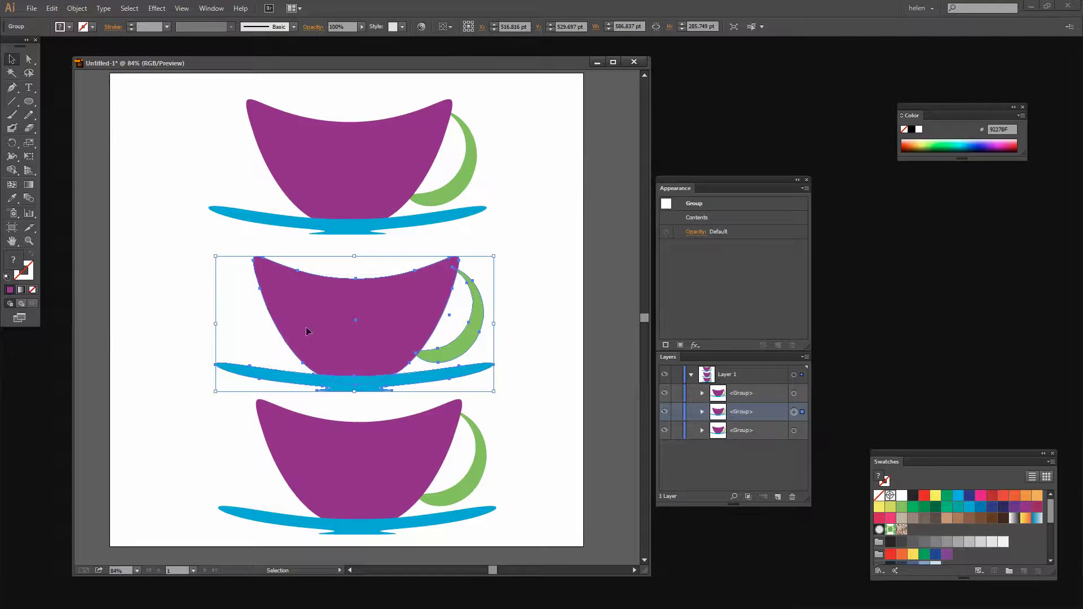
left_click(76, 8)
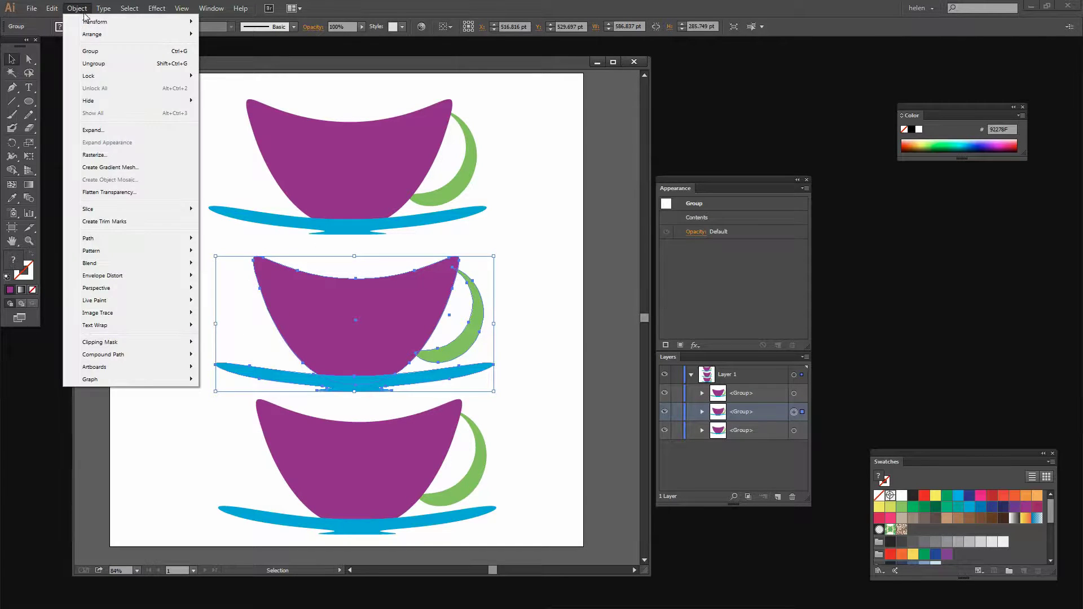
mouse_move(93, 21)
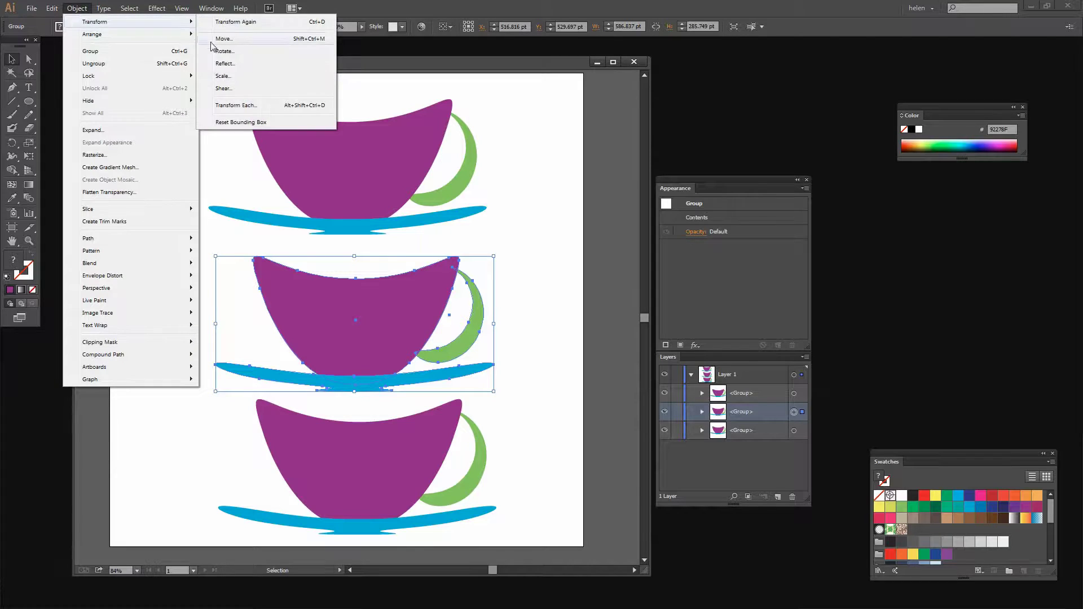
left_click(229, 64)
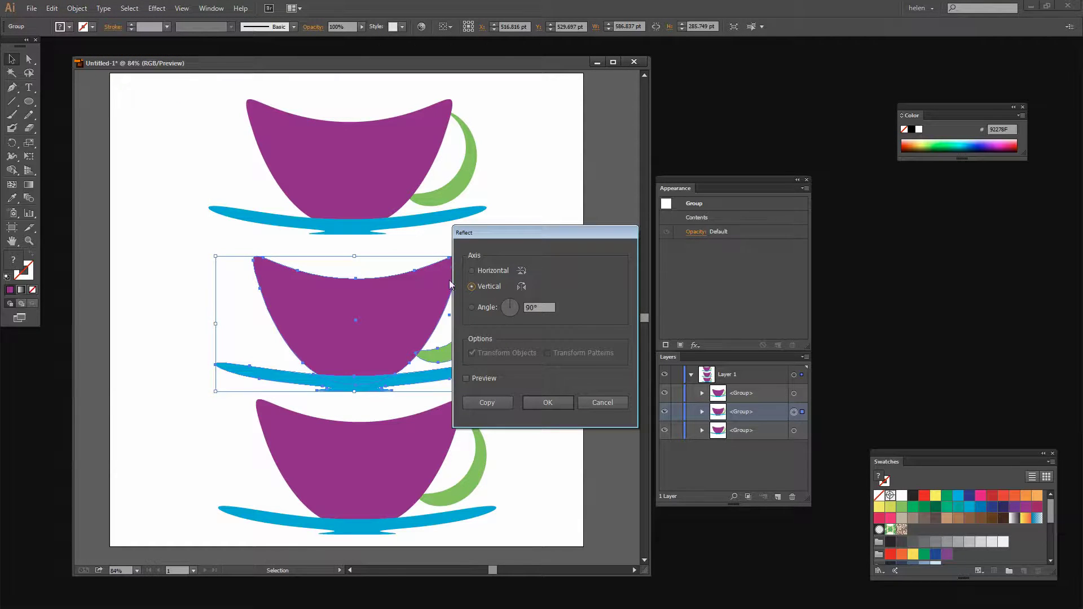
left_click(466, 378)
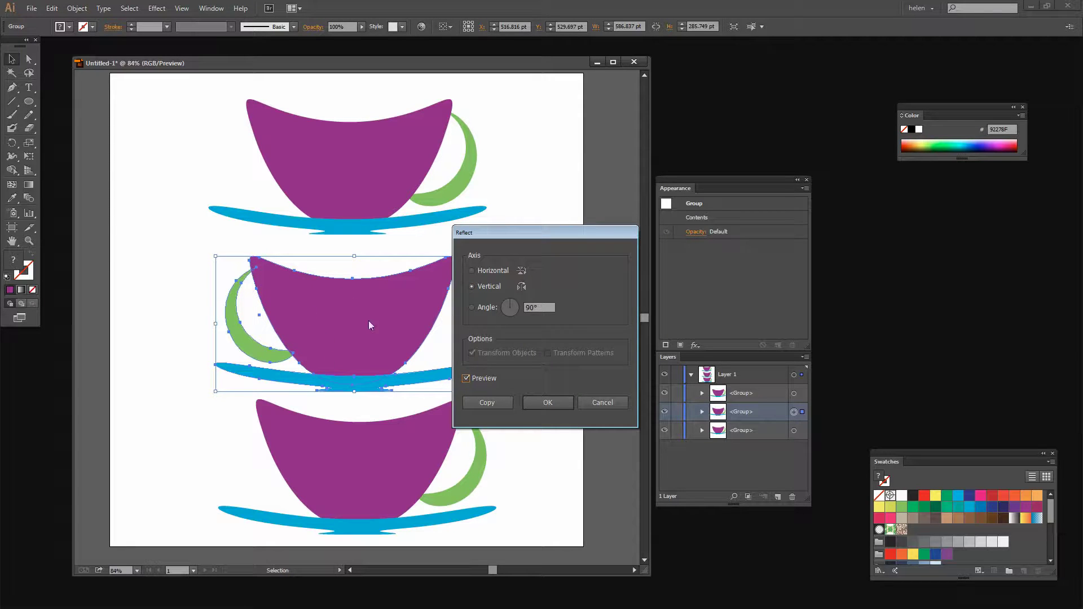
left_click(544, 402)
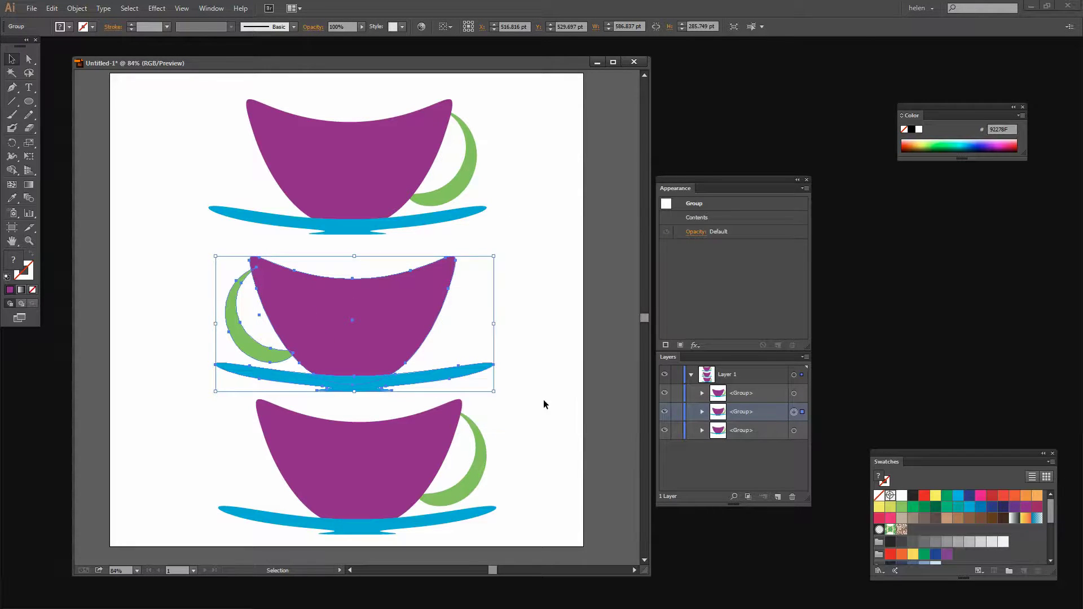
Tilt the mirrored cup clockwise, rest its saucer on the bottom cup's rim, and move its group below the bottom cup's in the layer order.
left_click_drag(495, 252, 497, 300)
left_click_drag(369, 344, 344, 374)
left_click(509, 341)
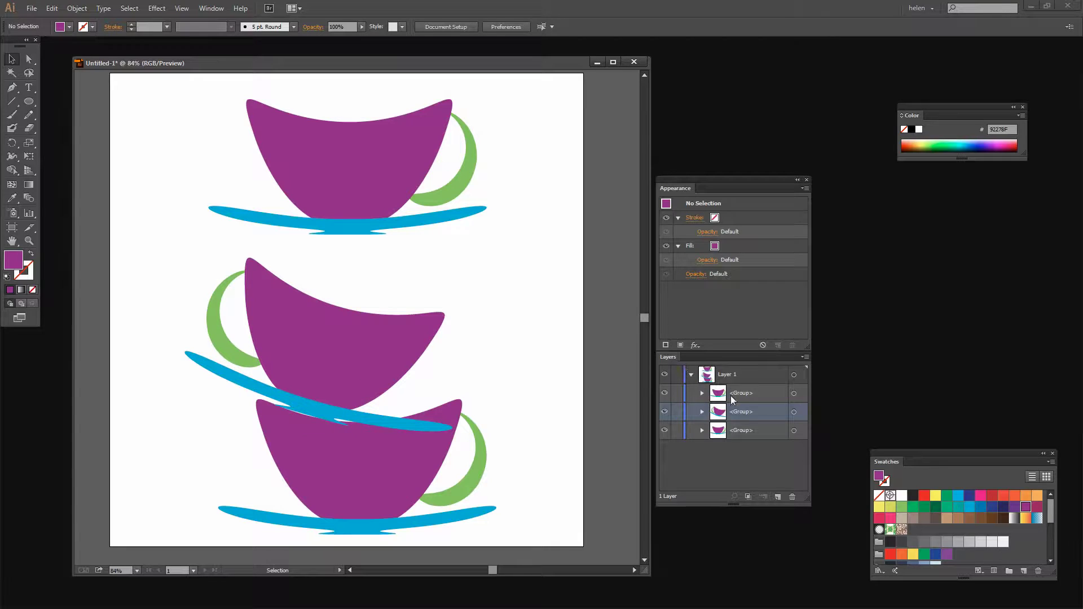
left_click_drag(742, 413, 740, 435)
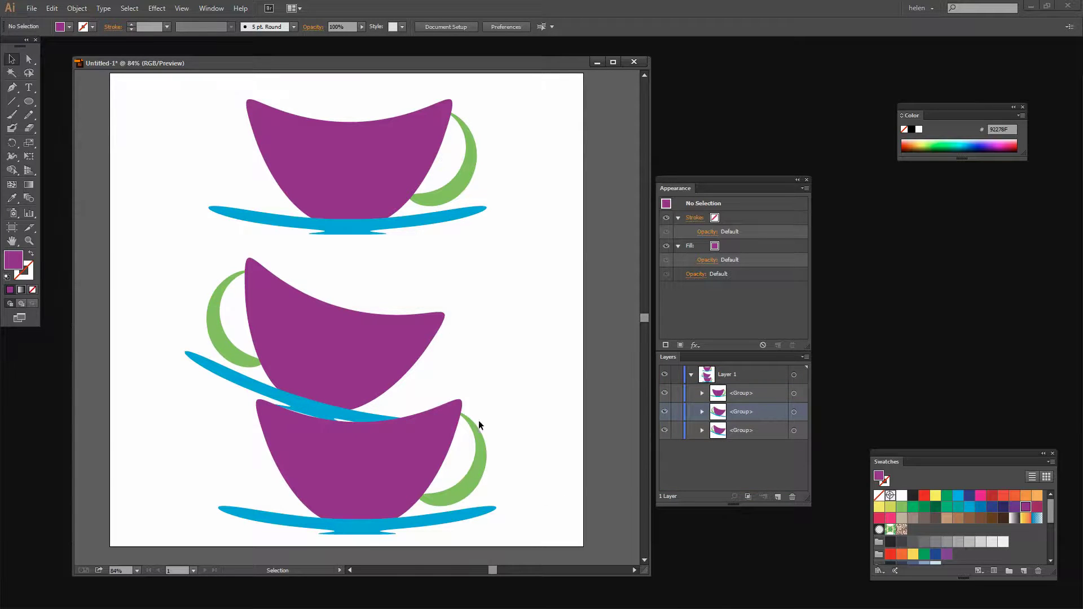
left_click(731, 432)
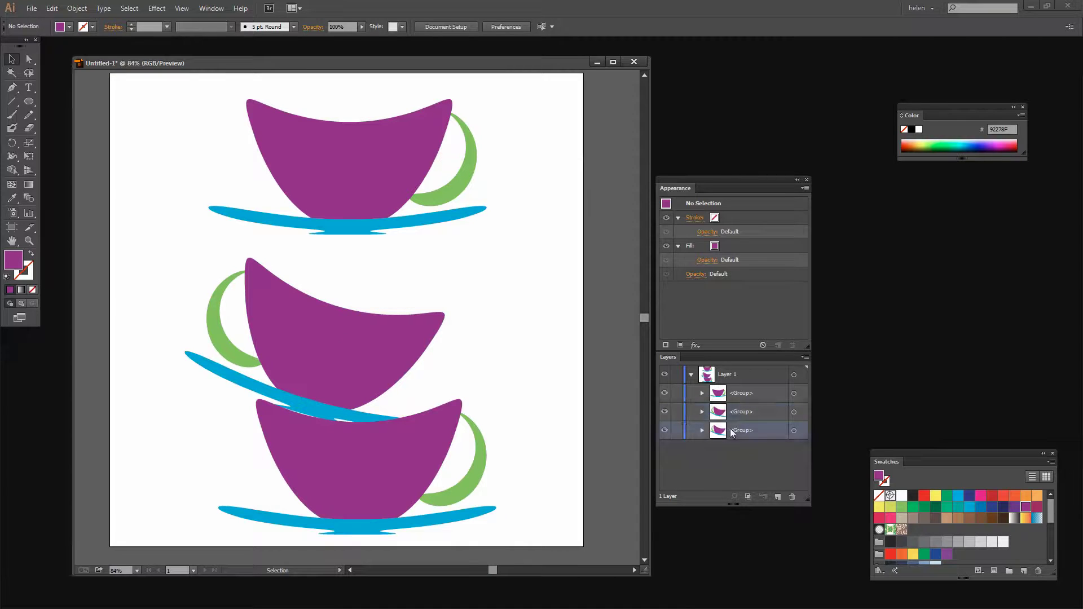
Nudge the tilted cup group 4 pt to the right and 6 pt down so it sits inside the bottom cup.
left_click(345, 351)
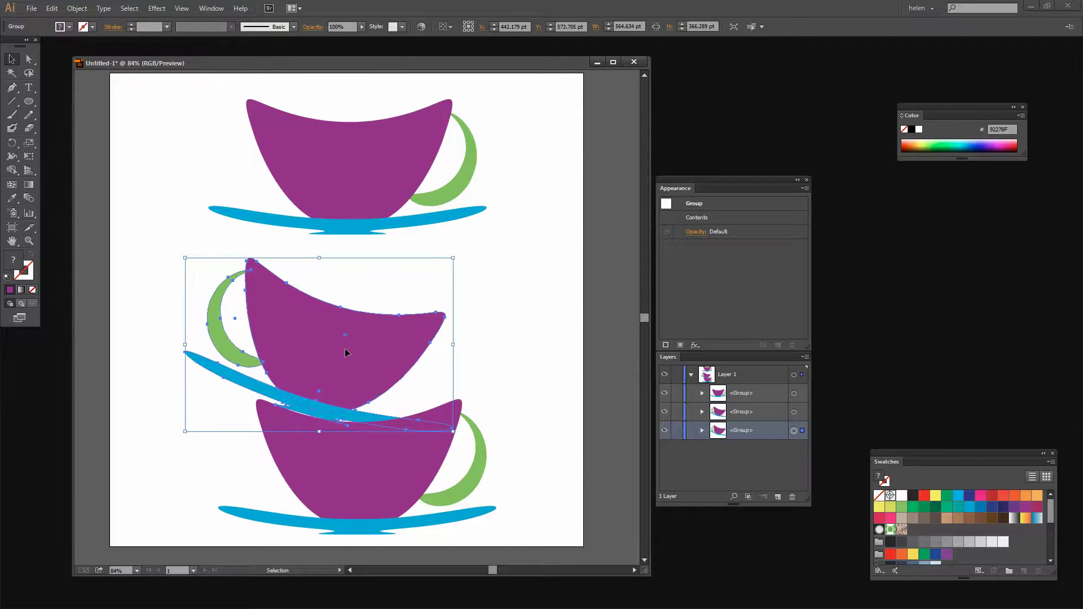
key("Right")
key("Right")
key("Right")
key("Right")
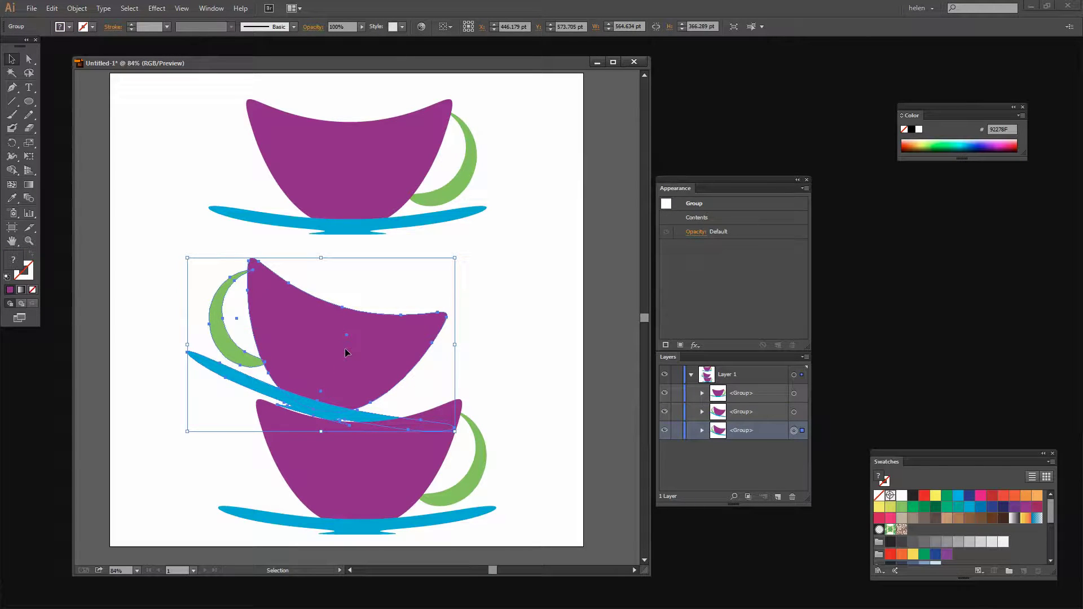
key("Down")
key("Down")
key("Down")
key("Down")
key("Down")
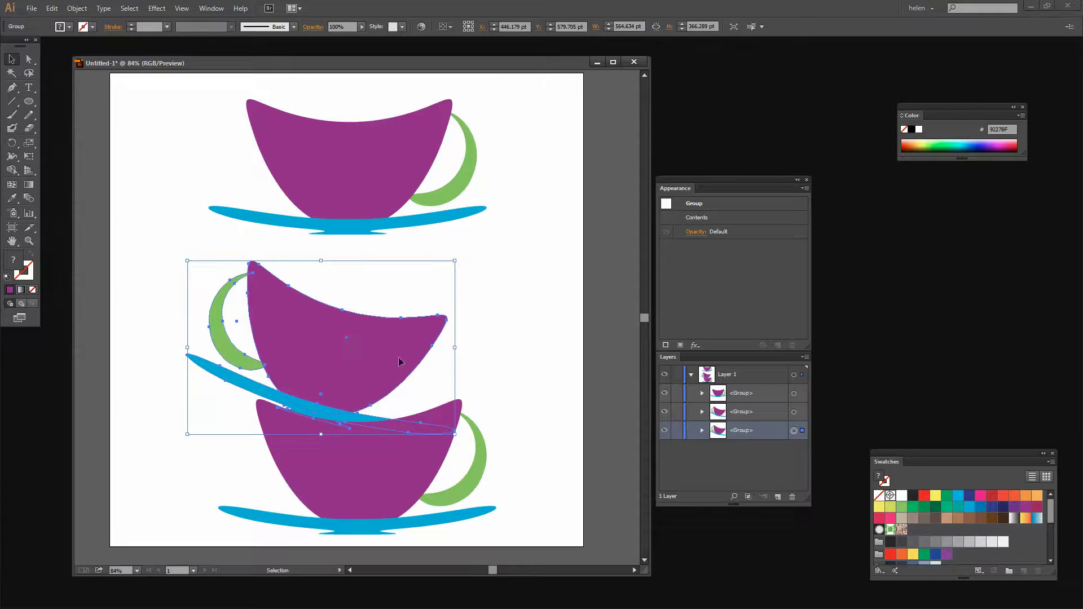
left_click(507, 374)
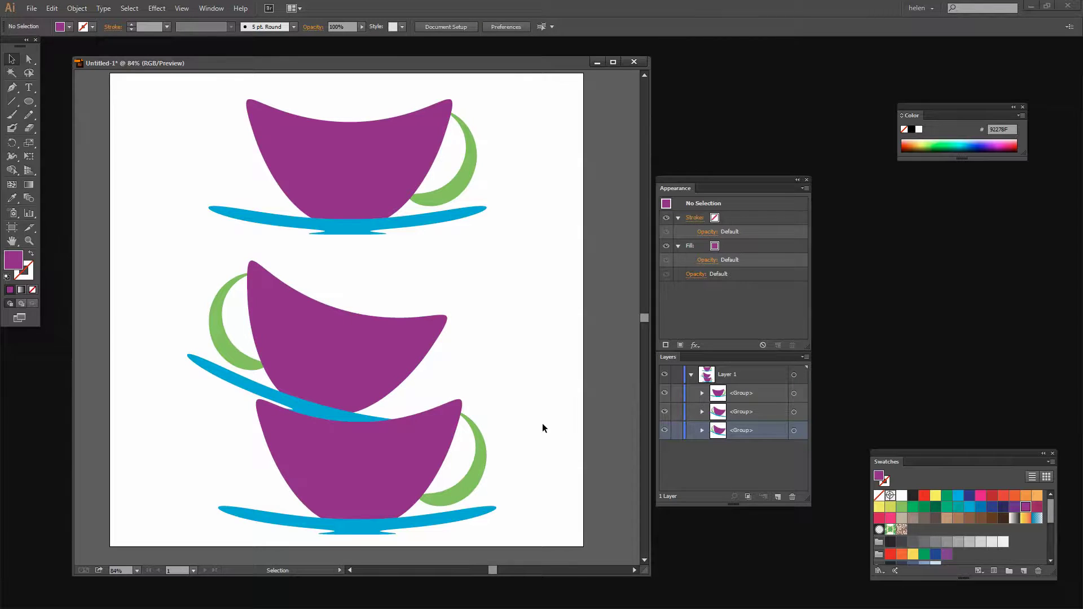
Tilt the top cup group slightly counterclockwise, rest its saucer on the middle cup's rim, and move its group to the bottom of the layer order.
left_click(357, 186)
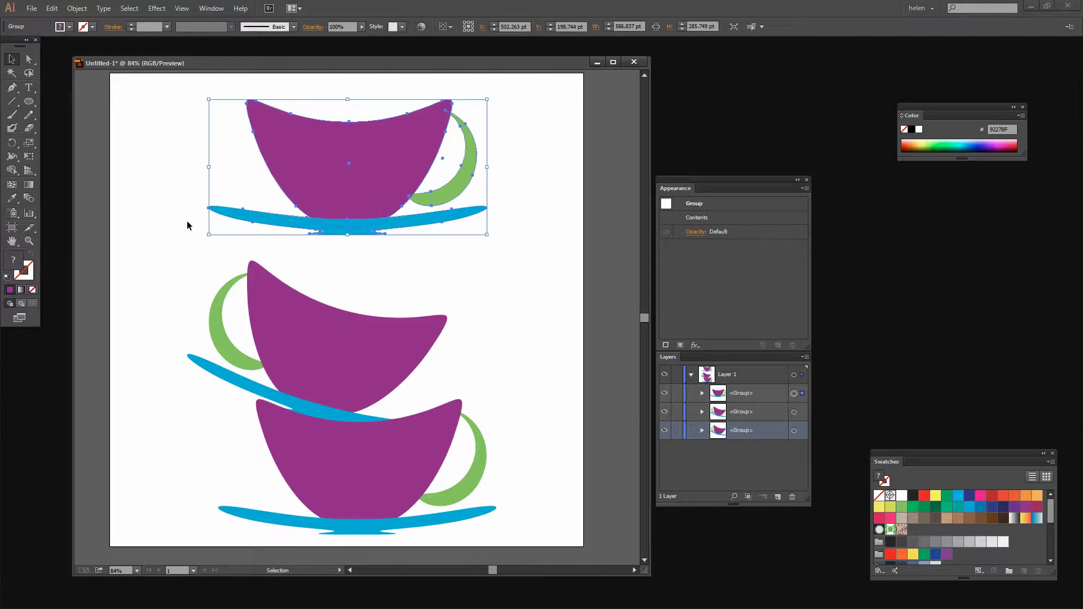
left_click_drag(205, 239, 210, 240)
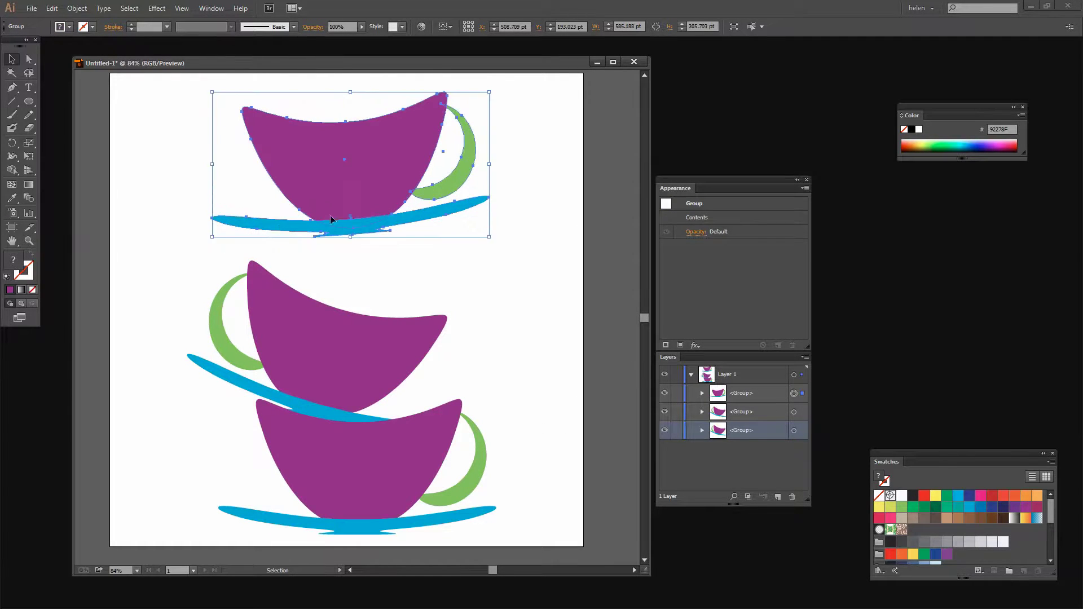
left_click_drag(357, 198, 398, 290)
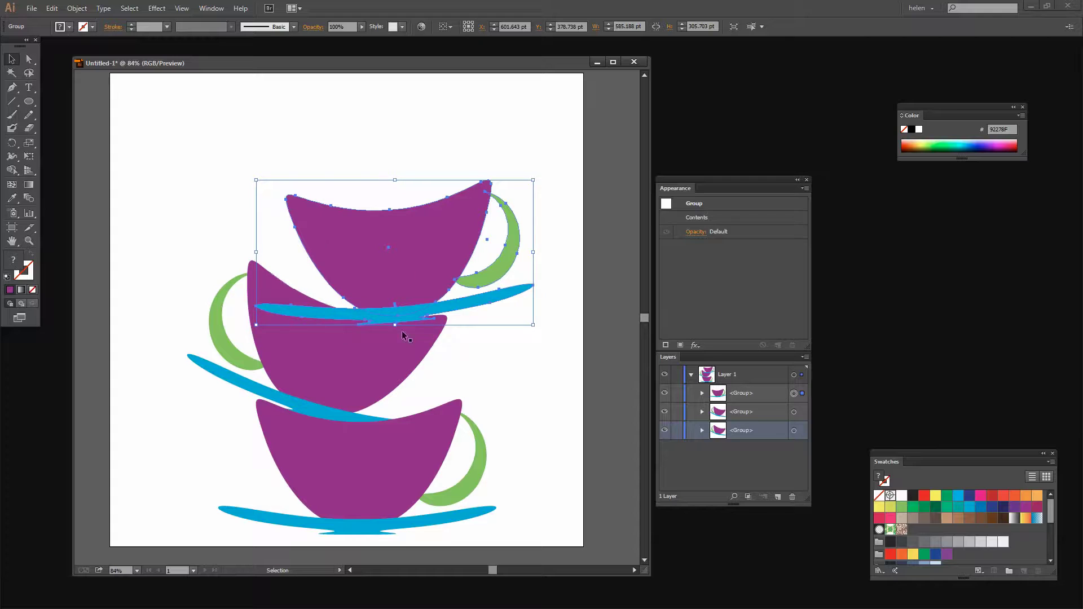
left_click(751, 394)
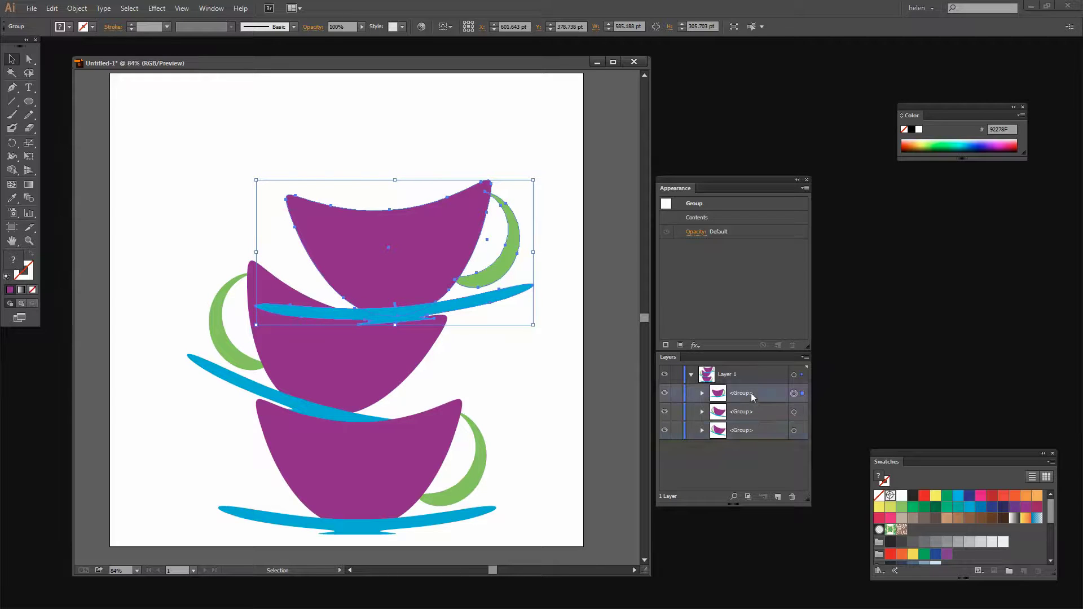
left_click_drag(750, 394, 739, 431)
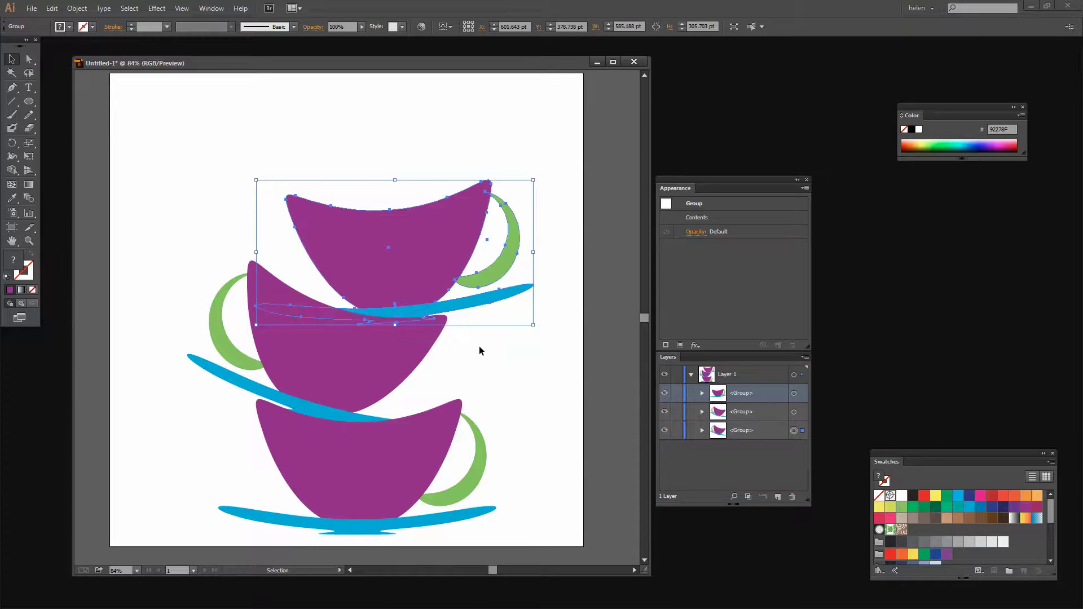
left_click(479, 347)
Select the top cup group and enlarge the Swatches panel so that all its color groups fit.
left_click(410, 259)
left_click(334, 350)
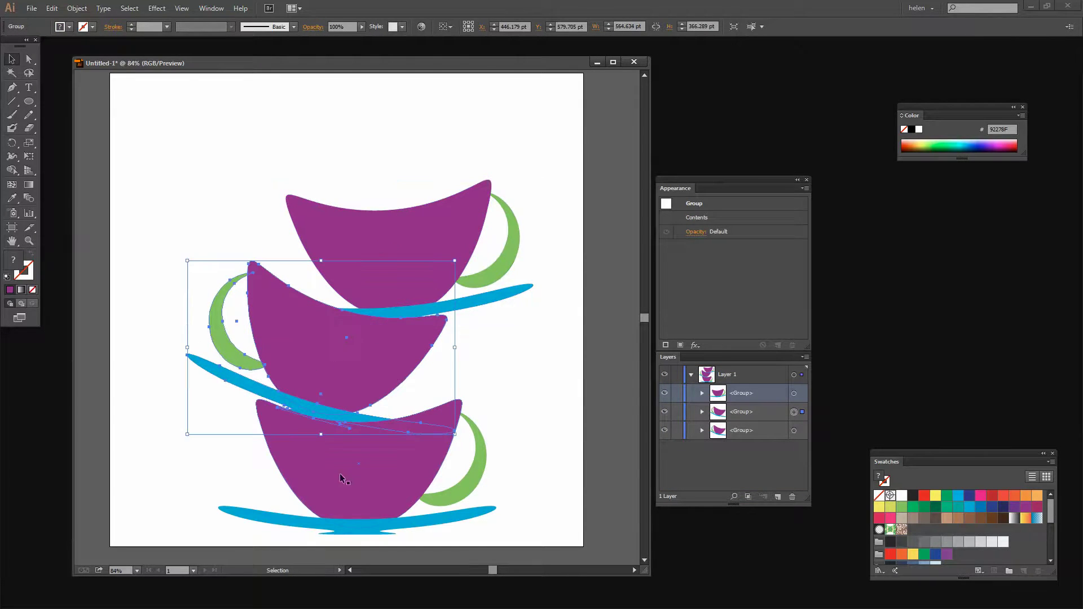
left_click(400, 481)
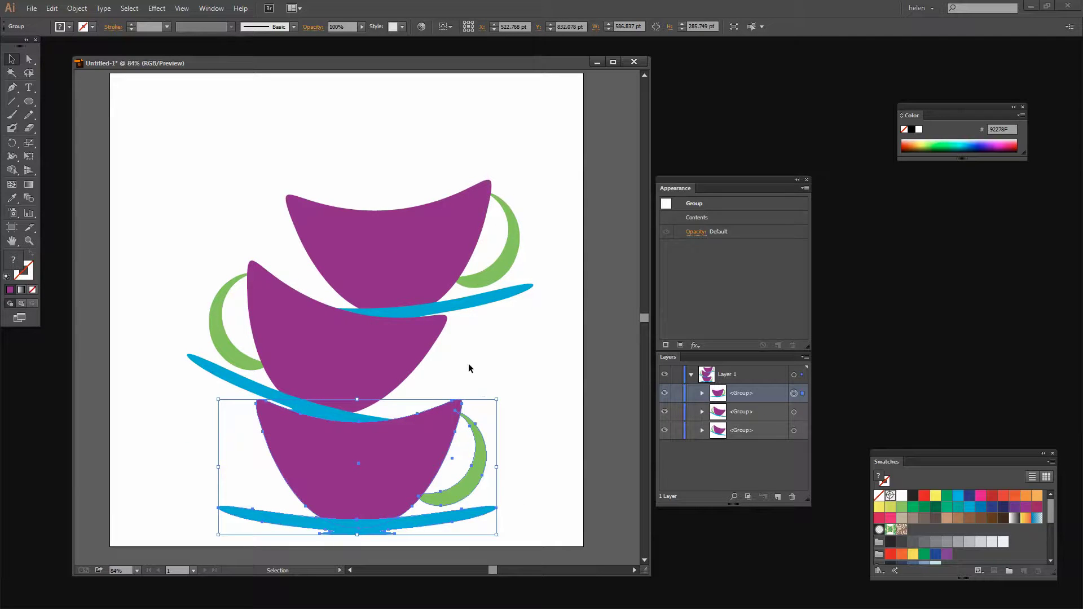
left_click(406, 242)
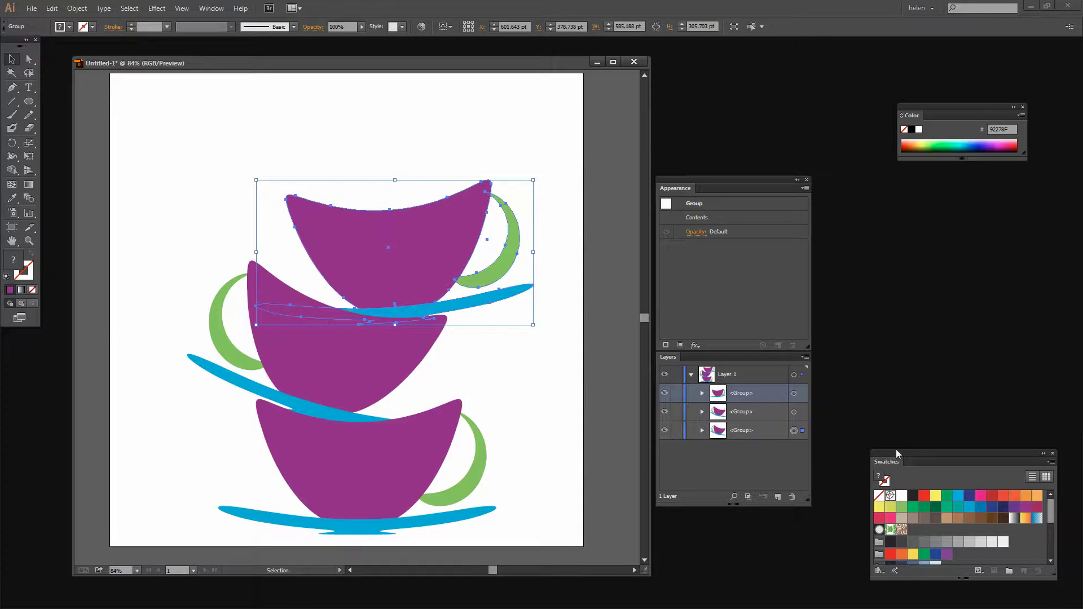
left_click_drag(900, 450, 773, 229)
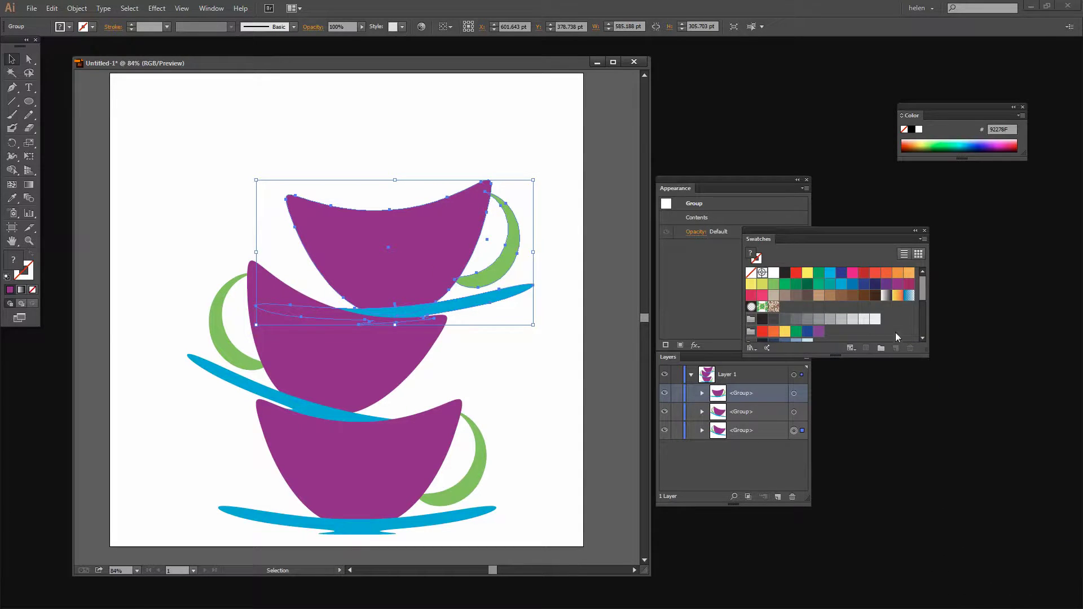
left_click_drag(927, 355, 970, 453)
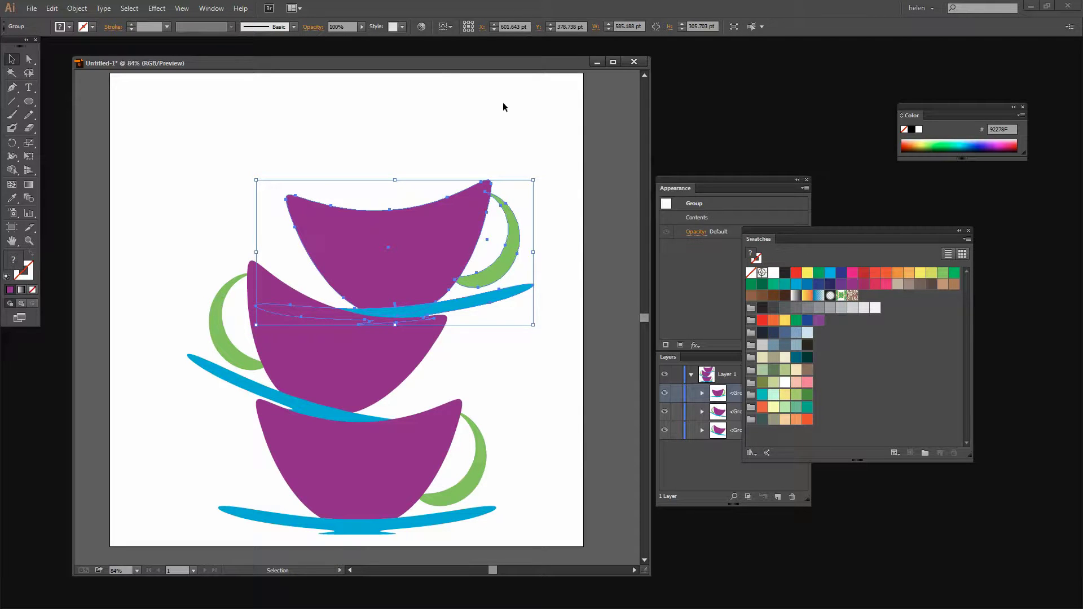
left_click(212, 8)
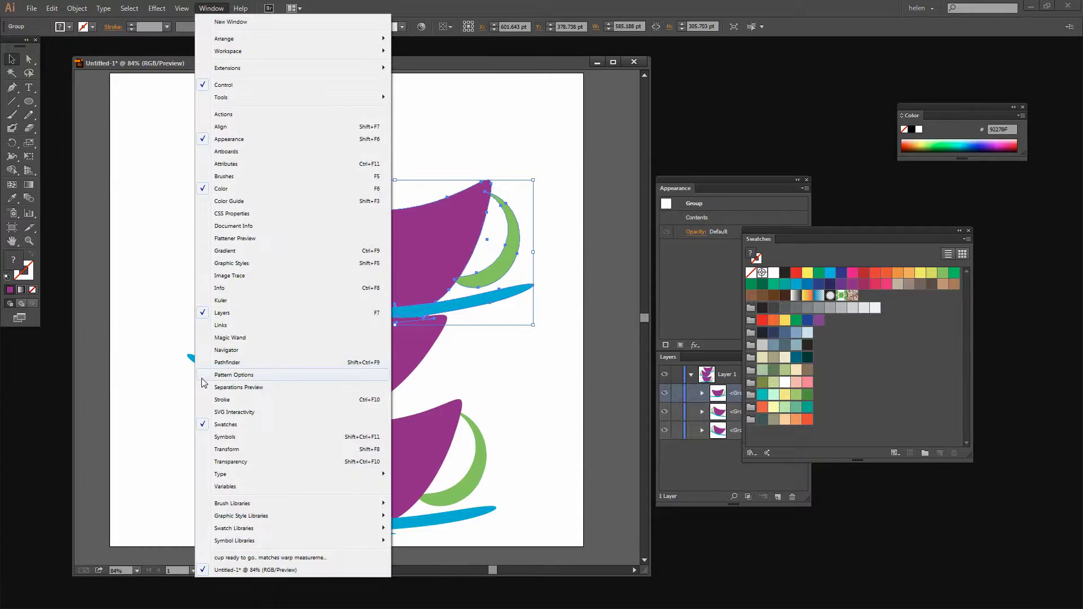
left_click(898, 439)
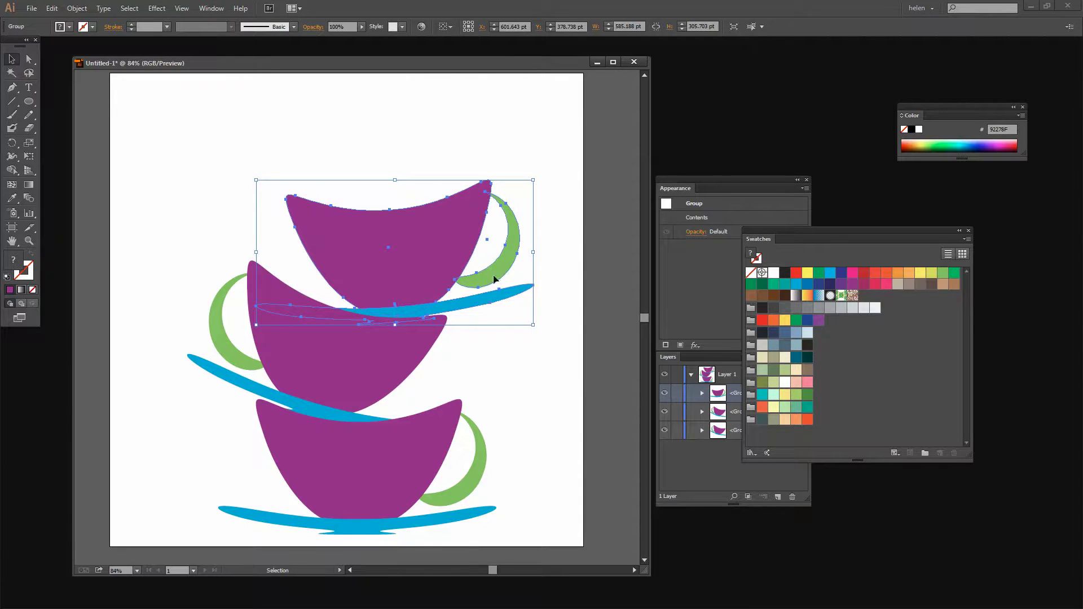
Create a new color group named Color Group 1 from the selected artwork.
left_click(925, 452)
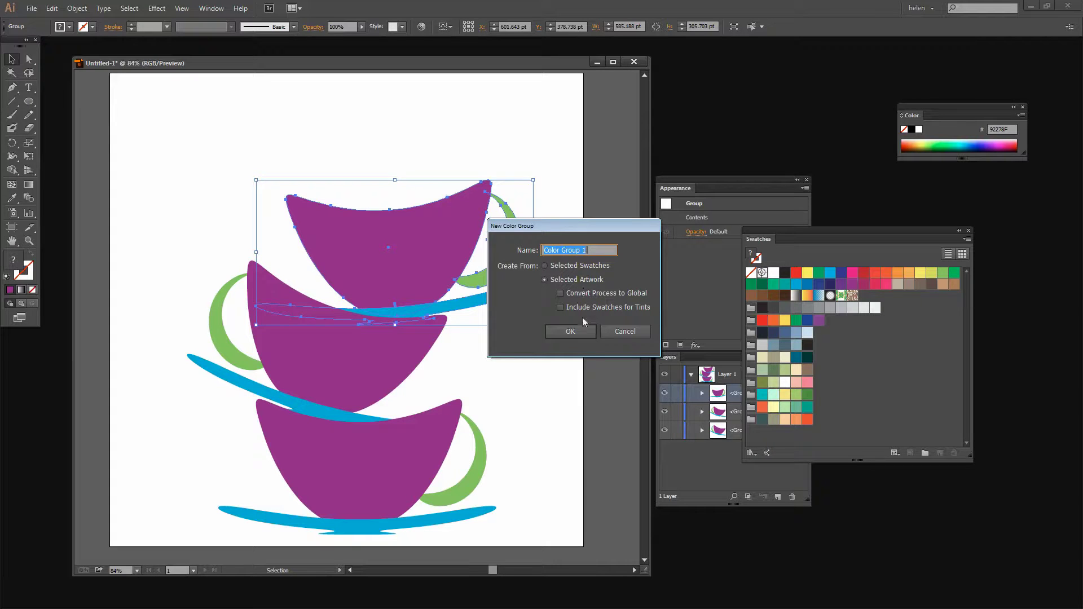
left_click(543, 279)
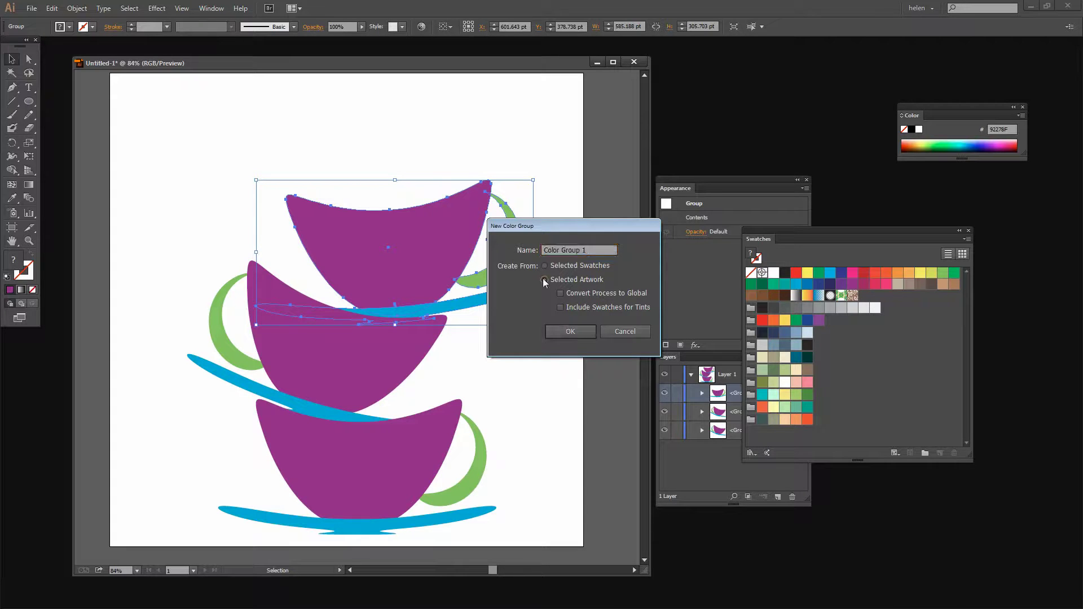
left_click(576, 332)
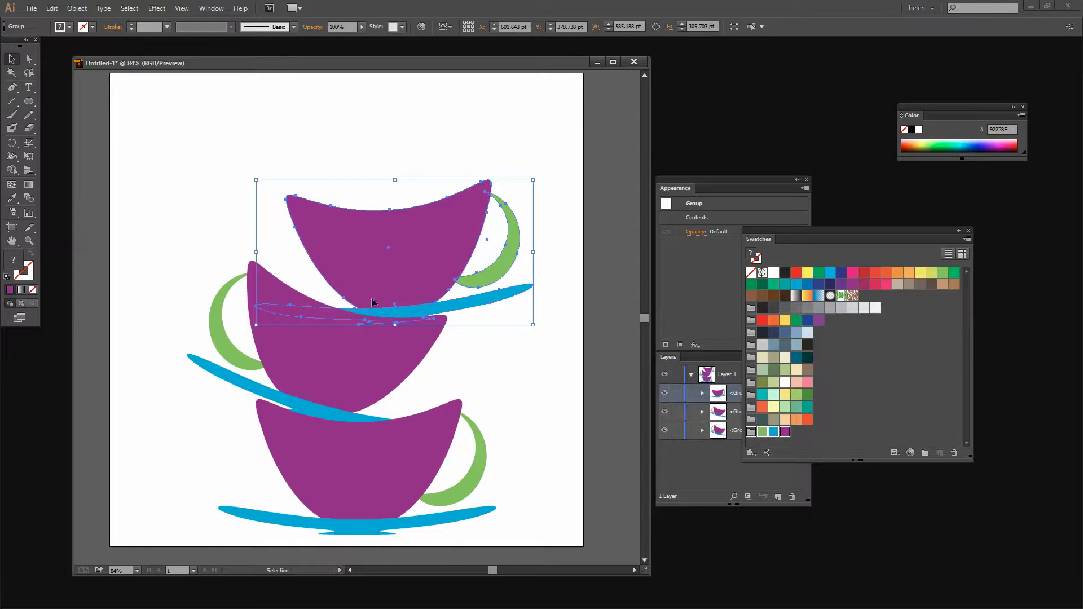
Start Recolor Artwork from Color Group 1 and randomize the saturation and brightness until the cup is light pink with a dark teal saucer.
left_click(910, 452)
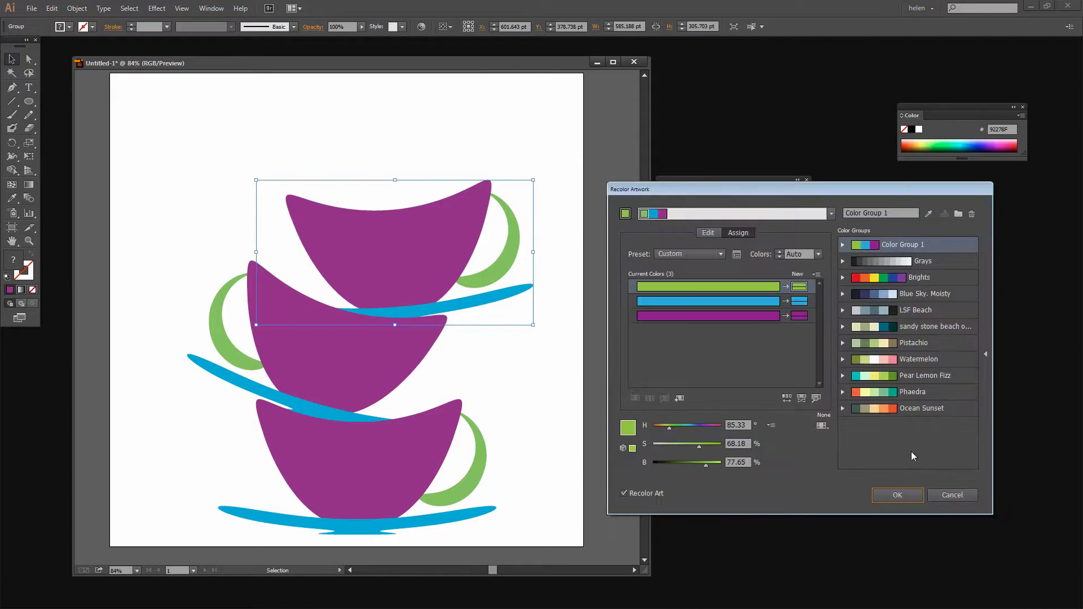
left_click_drag(700, 187, 709, 144)
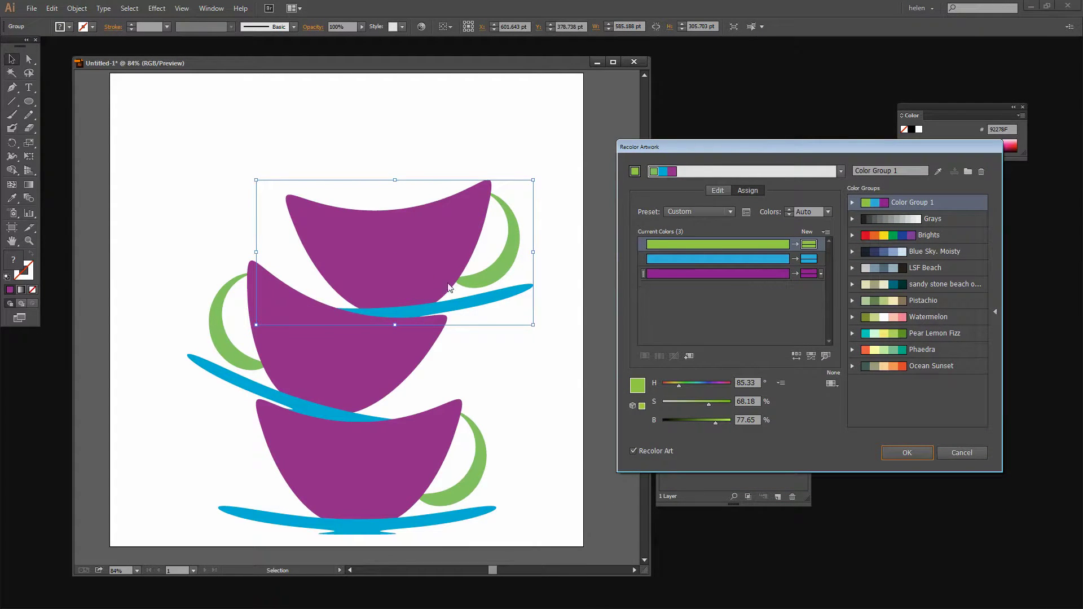
left_click(812, 354)
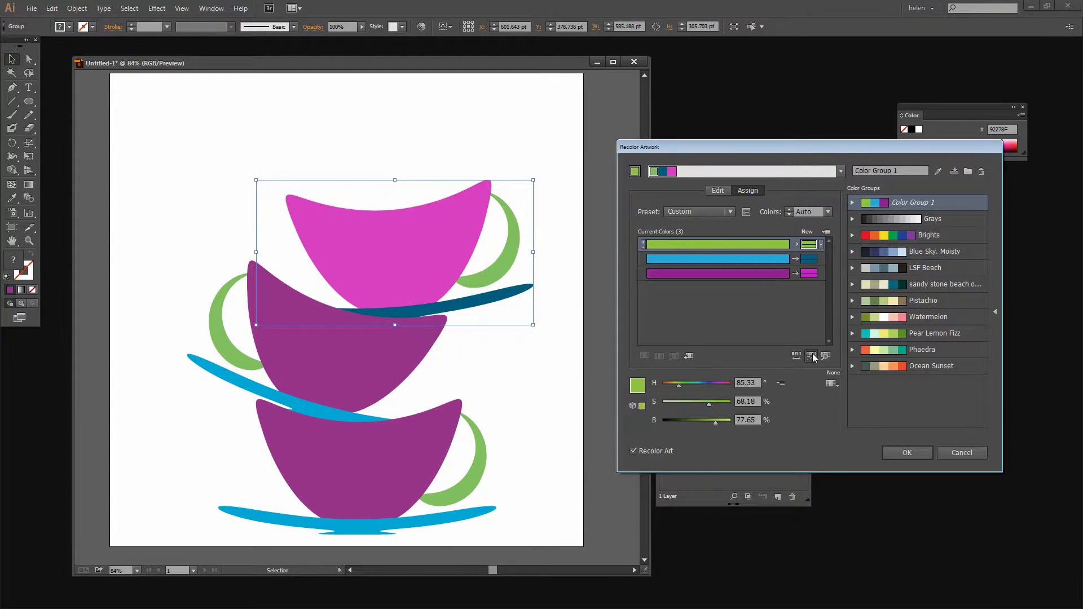
left_click(813, 354)
left_click(812, 354)
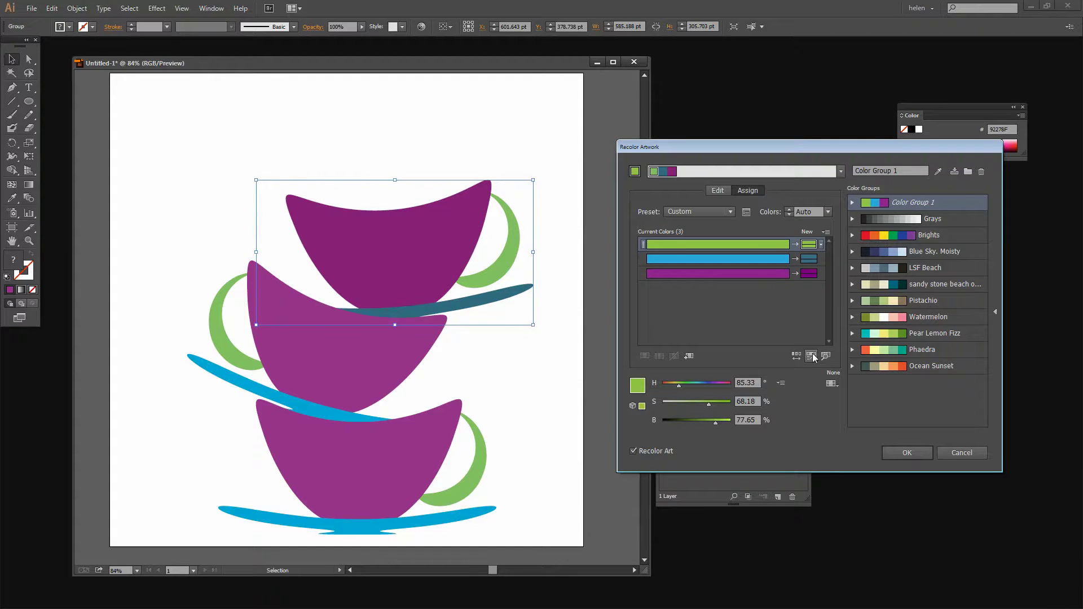
left_click(813, 353)
left_click(812, 353)
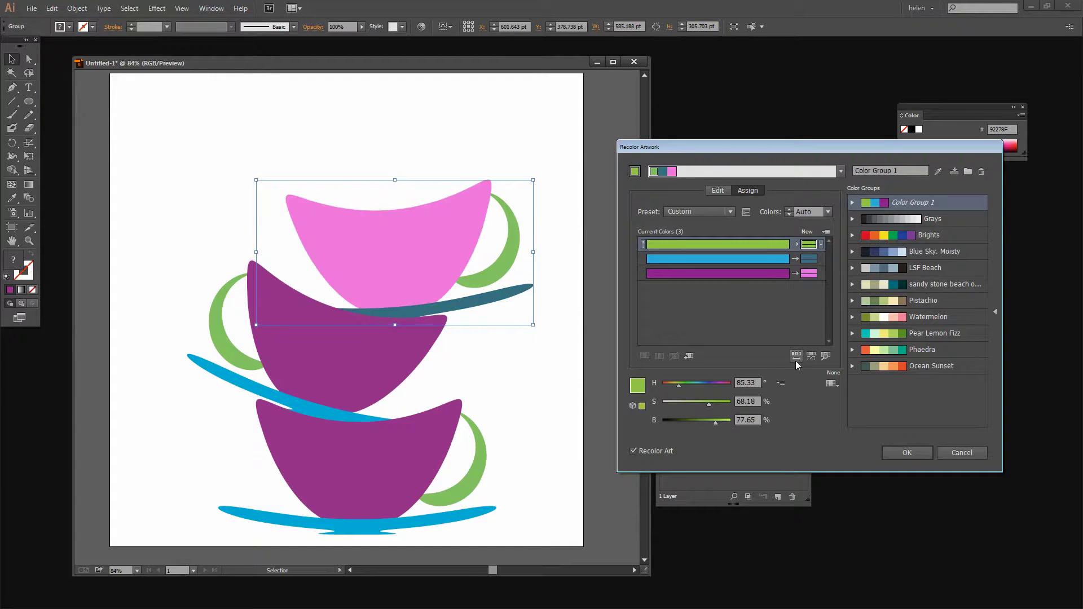
Randomly change the color order several times to swap colors among the top cup, handle and saucer.
left_click(796, 356)
left_click(797, 355)
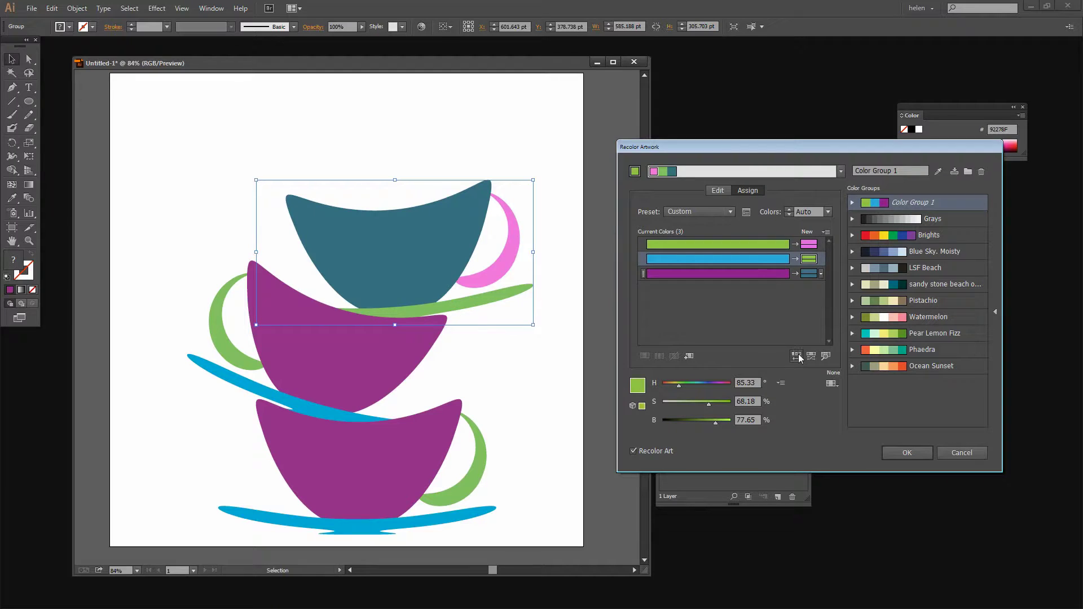
left_click(797, 356)
left_click(796, 355)
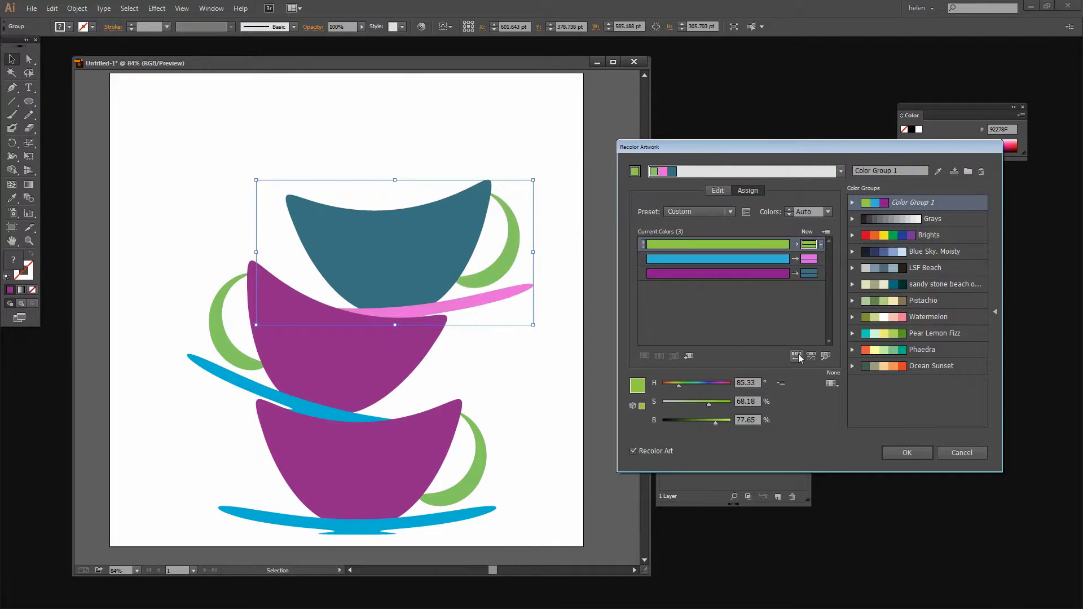
left_click(796, 356)
Edit the linked colors on the color wheel to get an olive cup, an orange handle and a cyan saucer.
left_click(718, 191)
left_click_drag(702, 245, 742, 238)
left_click(727, 321)
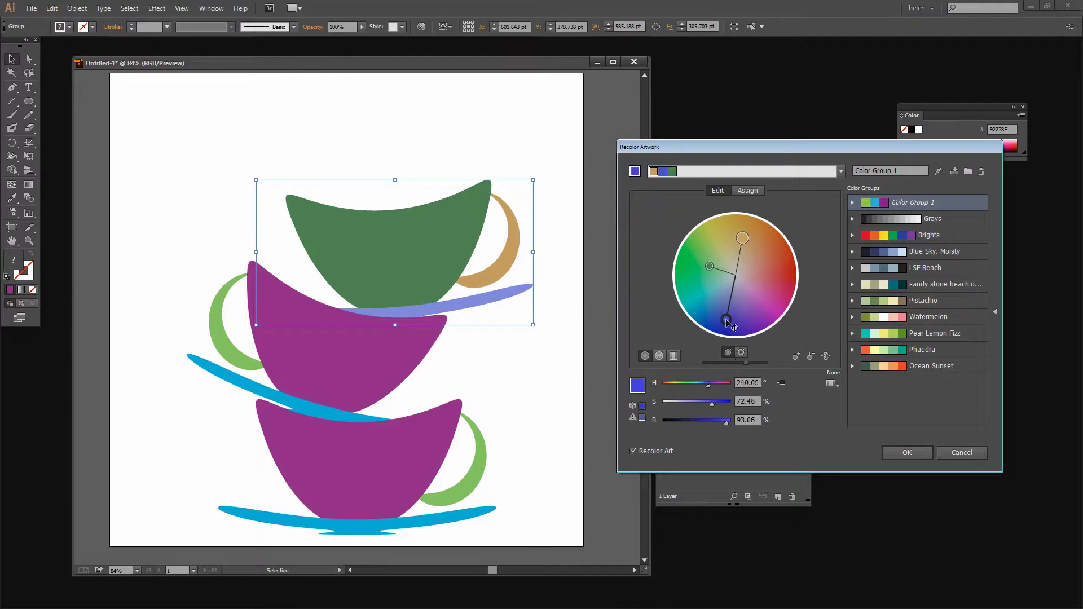
left_click_drag(727, 322, 744, 330)
left_click(728, 238)
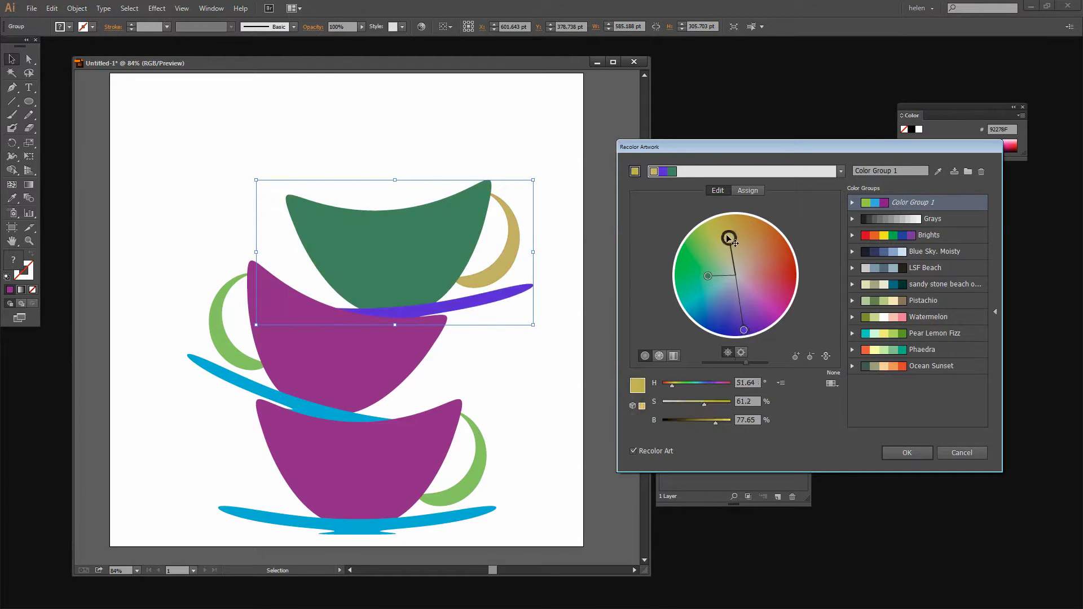
mouse_move(732, 242)
left_mouse_down()
mouse_move(750, 232)
mouse_move(770, 247)
left_mouse_up()
left_click(713, 233)
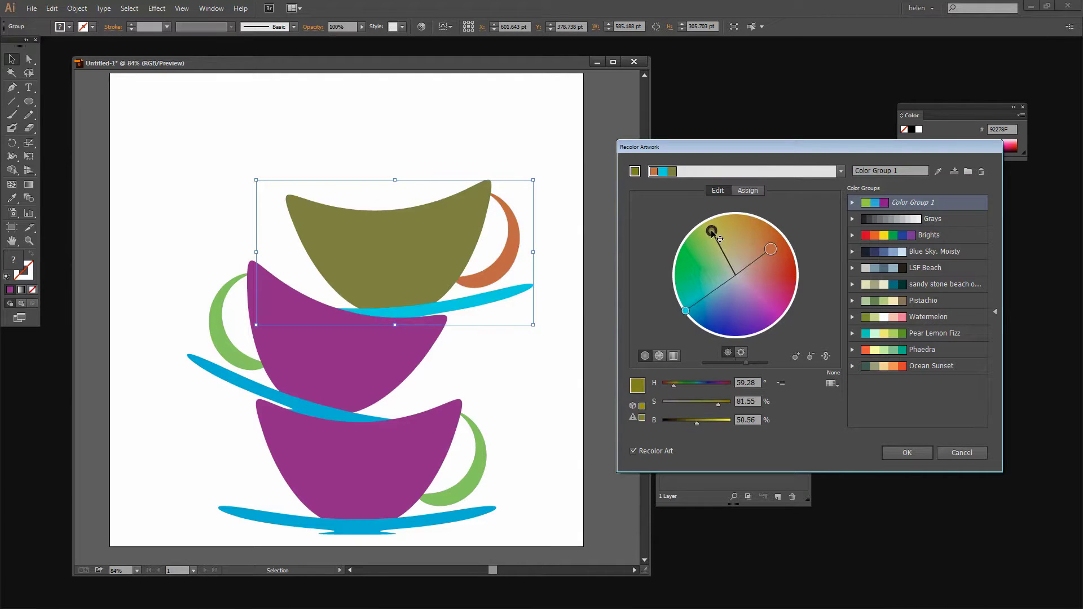
left_click_drag(686, 310, 696, 299)
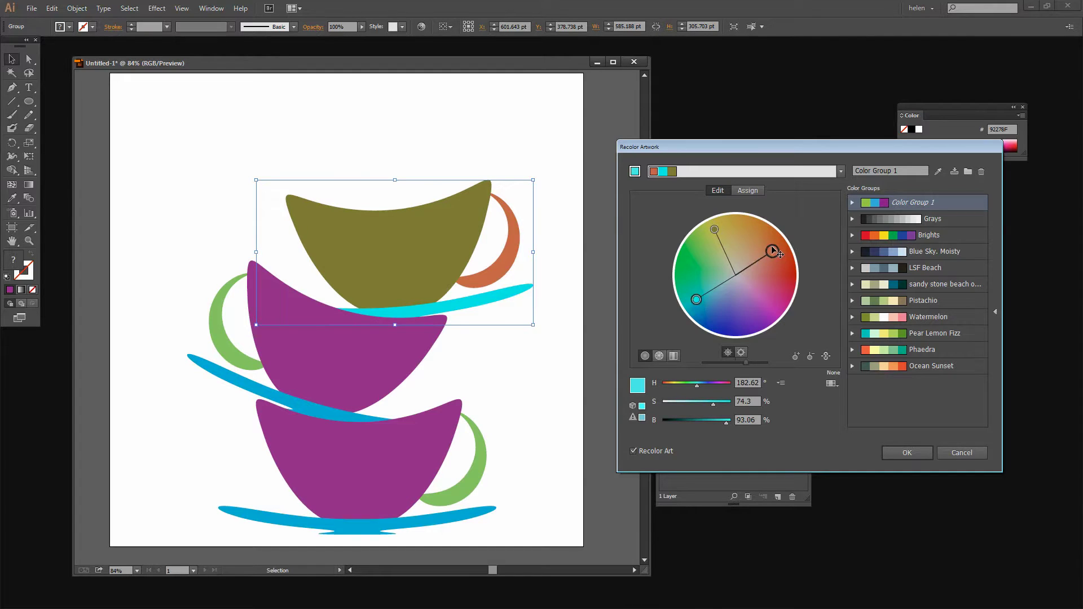
left_click_drag(772, 251, 777, 250)
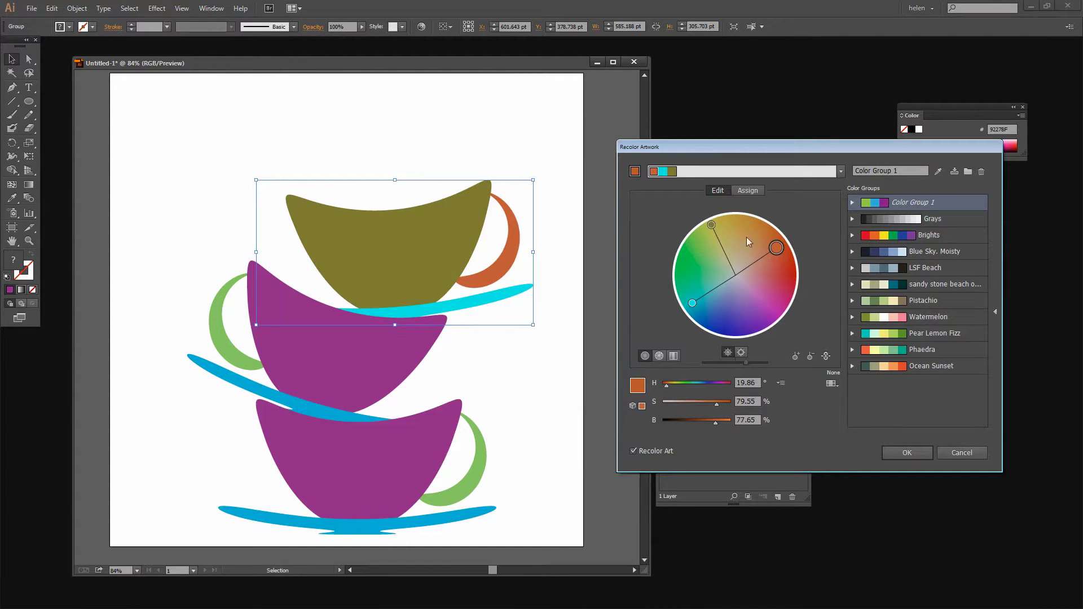
Rotate the linked harmony further around the color wheel, reaching a green cup with an ochre handle and a lavender saucer.
mouse_move(778, 250)
left_mouse_down()
mouse_move(783, 300)
mouse_move(747, 288)
left_mouse_up()
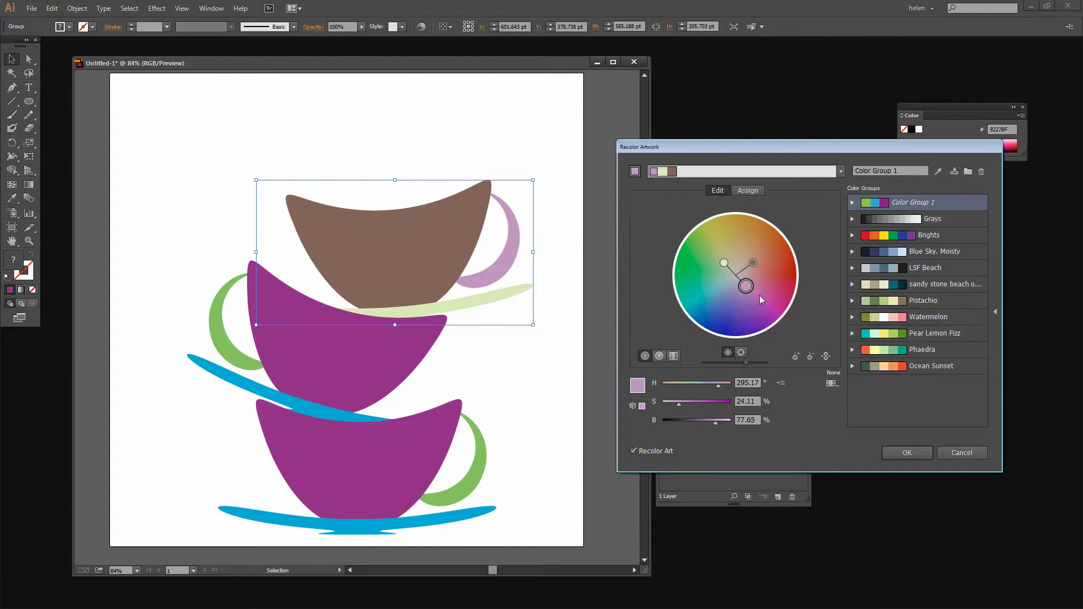
left_click_drag(747, 292, 774, 316)
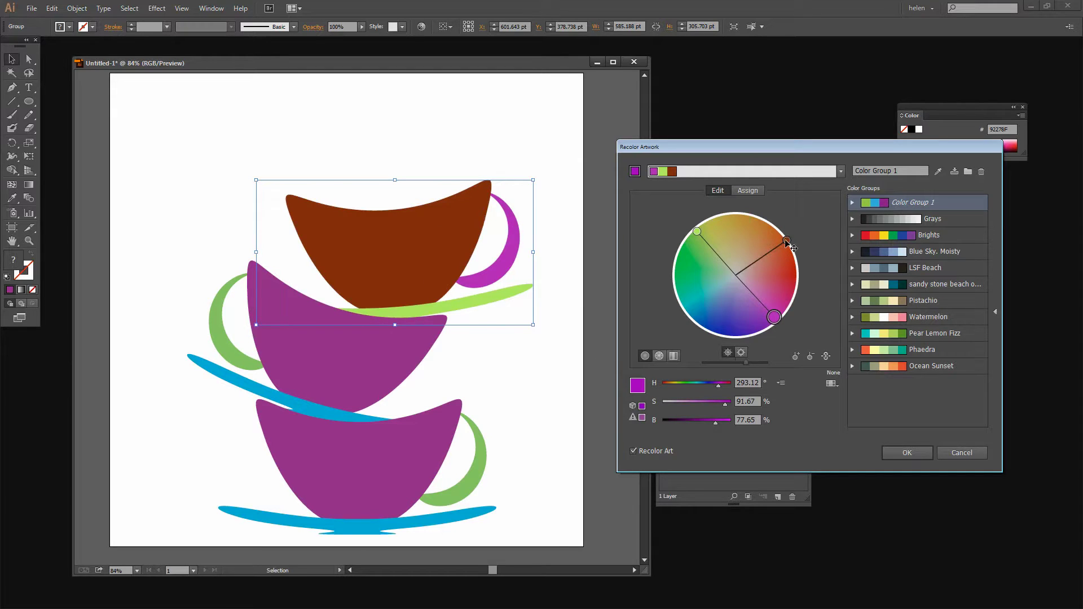
mouse_move(786, 241)
left_mouse_down()
mouse_move(767, 256)
mouse_move(778, 249)
left_mouse_up()
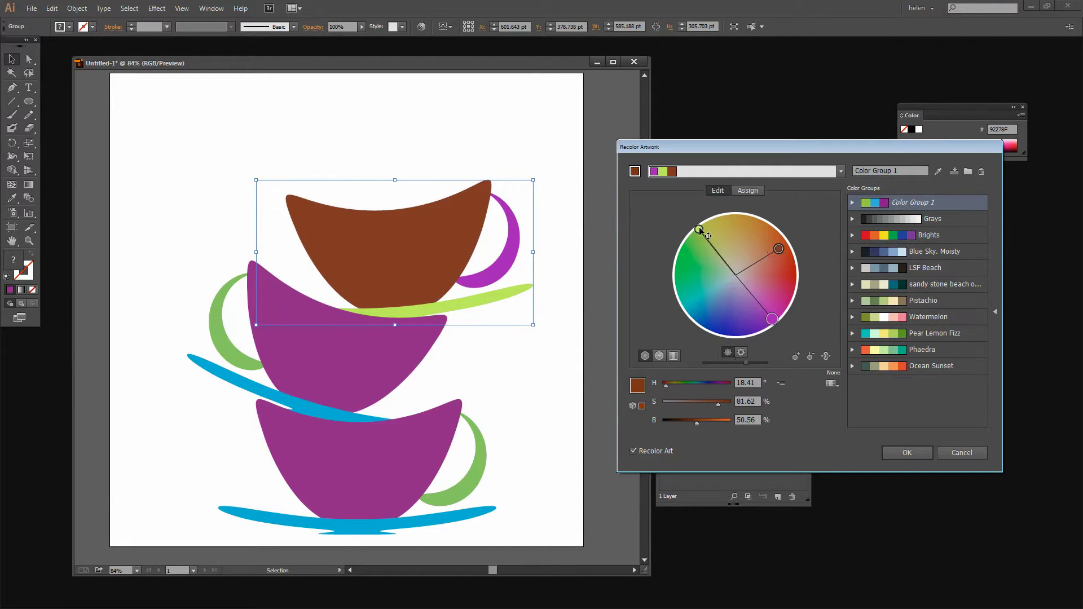
mouse_move(699, 229)
left_mouse_down()
mouse_move(725, 249)
mouse_move(718, 233)
left_mouse_up()
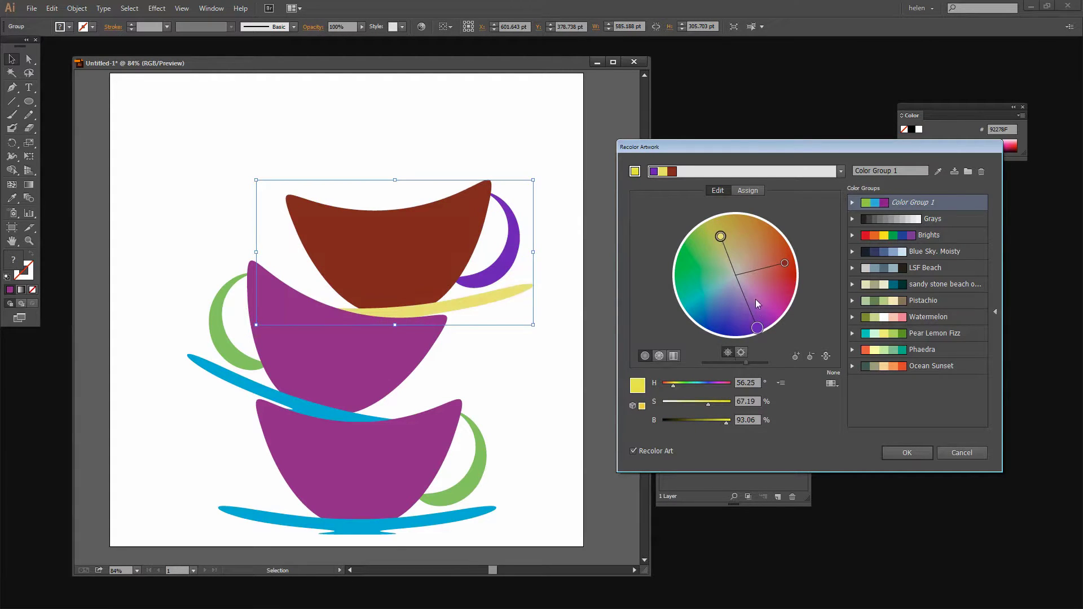
mouse_move(758, 326)
left_mouse_down()
mouse_move(719, 328)
mouse_move(709, 315)
mouse_move(750, 327)
mouse_move(776, 314)
mouse_move(787, 261)
left_mouse_up()
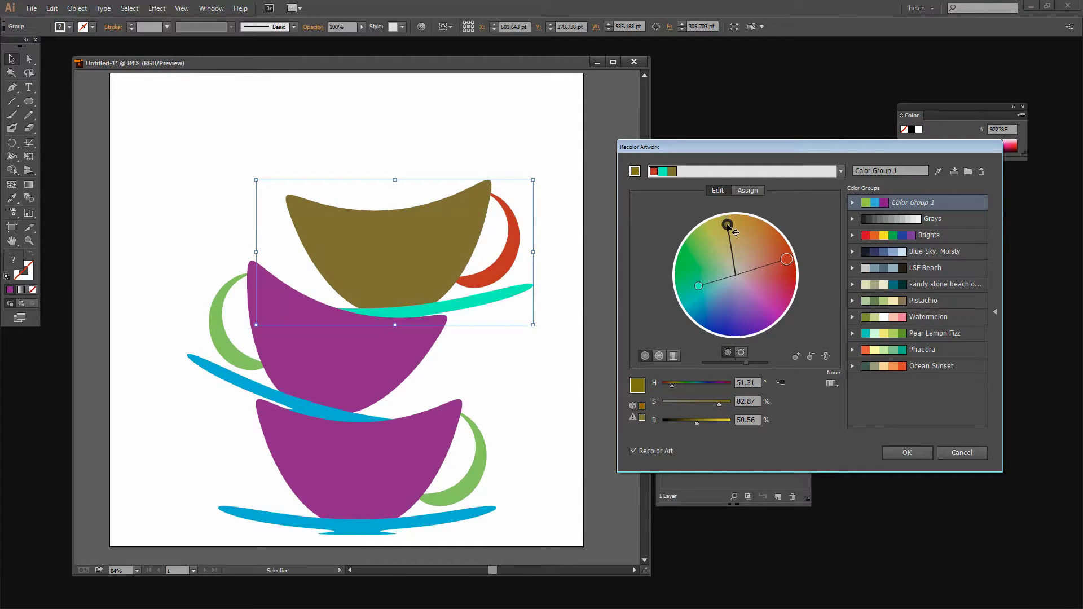
mouse_move(699, 286)
left_mouse_down()
mouse_move(700, 309)
mouse_move(729, 296)
left_mouse_up()
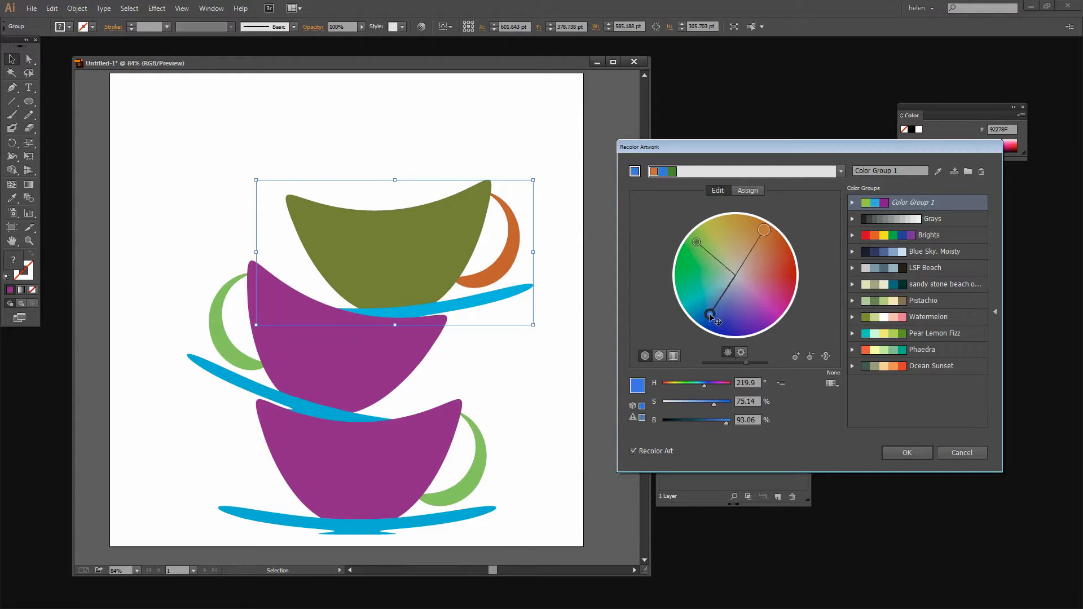
Return to the color assignment and shuffle the color order so the handle is lavender and the saucer ochre.
left_click(742, 192)
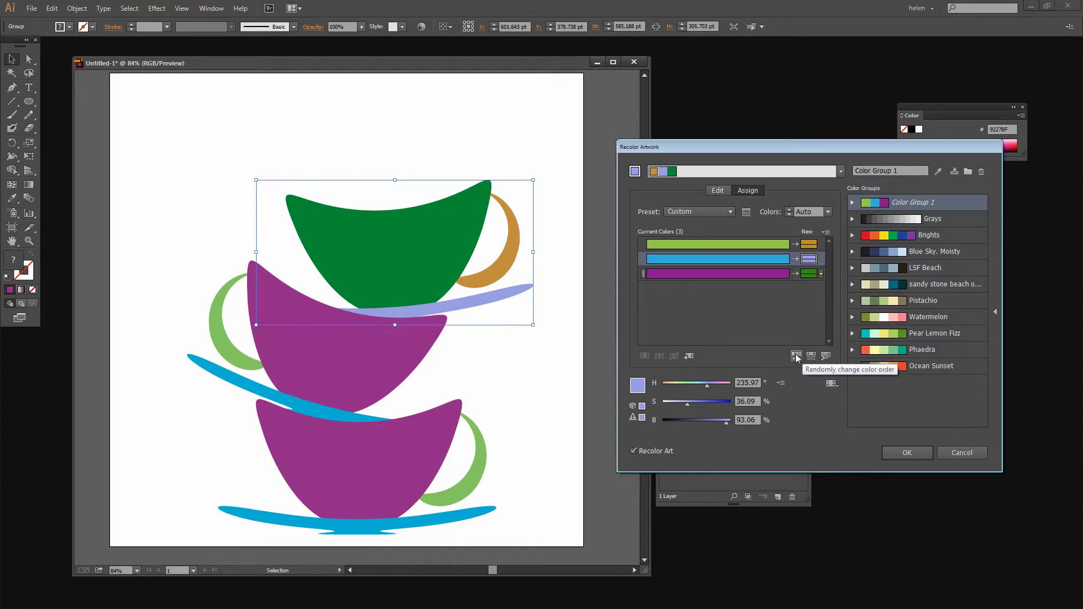
left_click(796, 356)
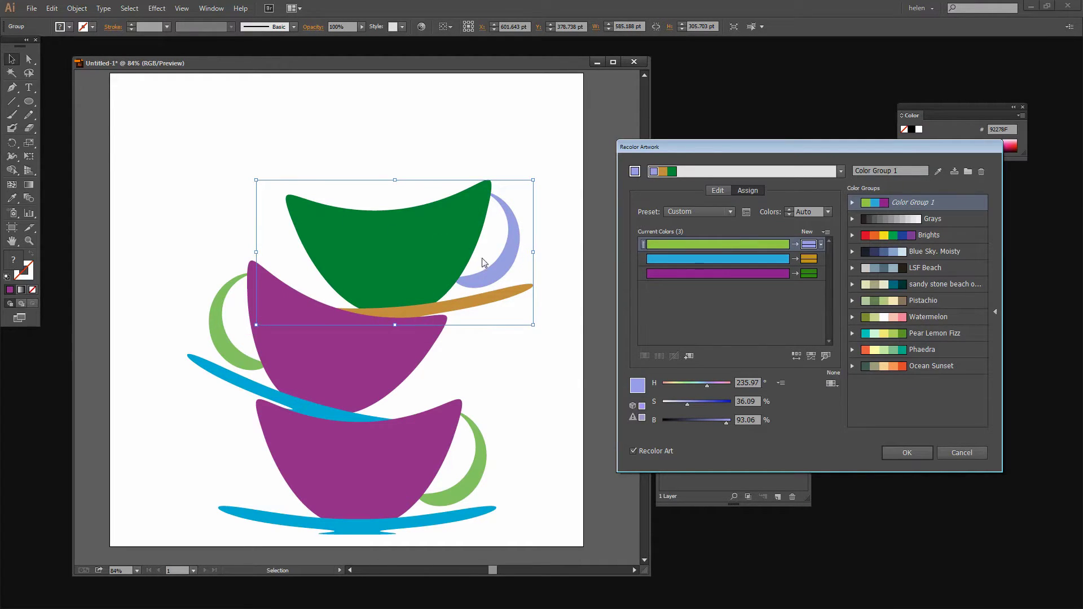
Apply the recoloring to the top cup group and save the changes to Color Group 1.
left_click(907, 453)
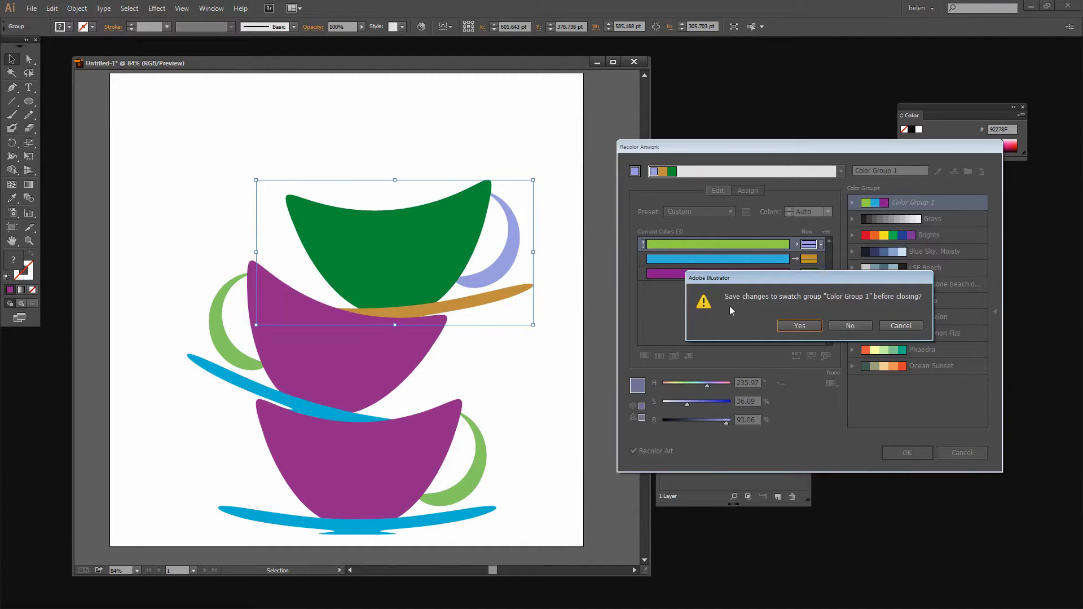
left_click(795, 327)
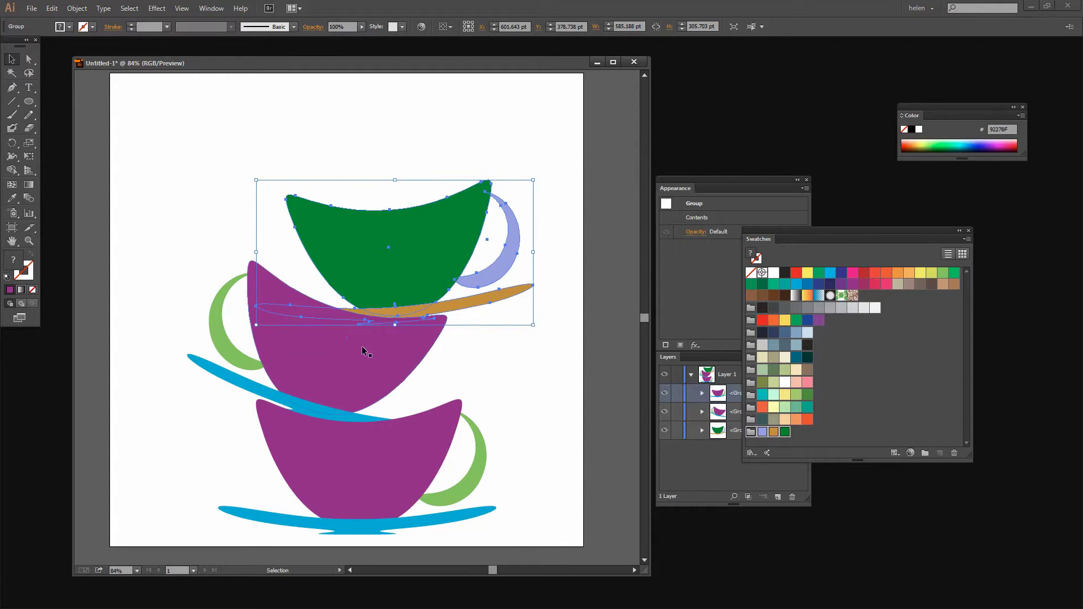
Create a new color group named Color Group 2 from the middle cup's selected artwork.
left_click(346, 370)
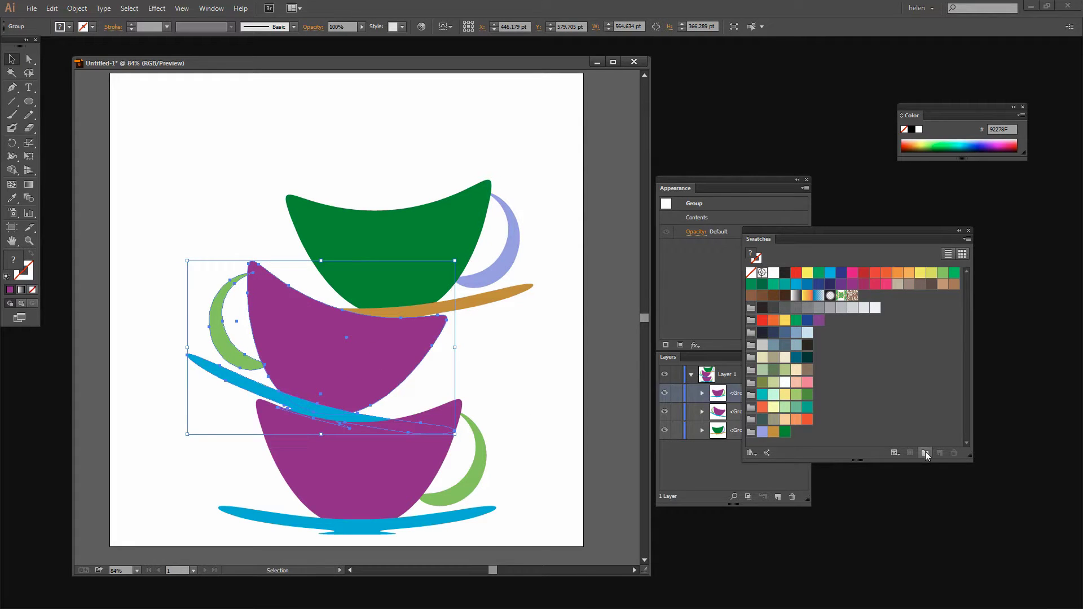
left_click(925, 454)
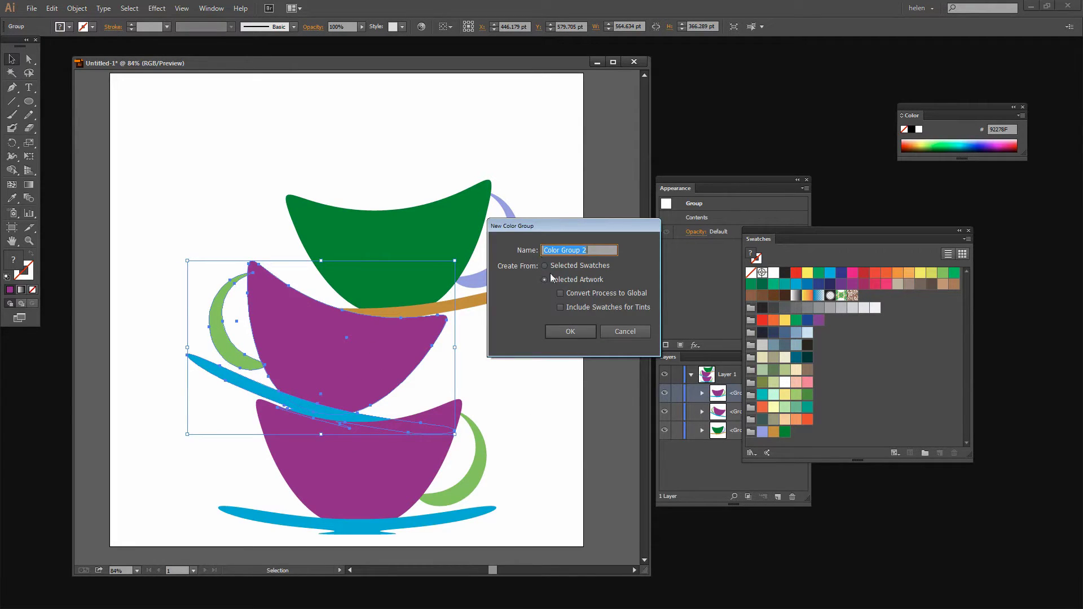
left_click(570, 332)
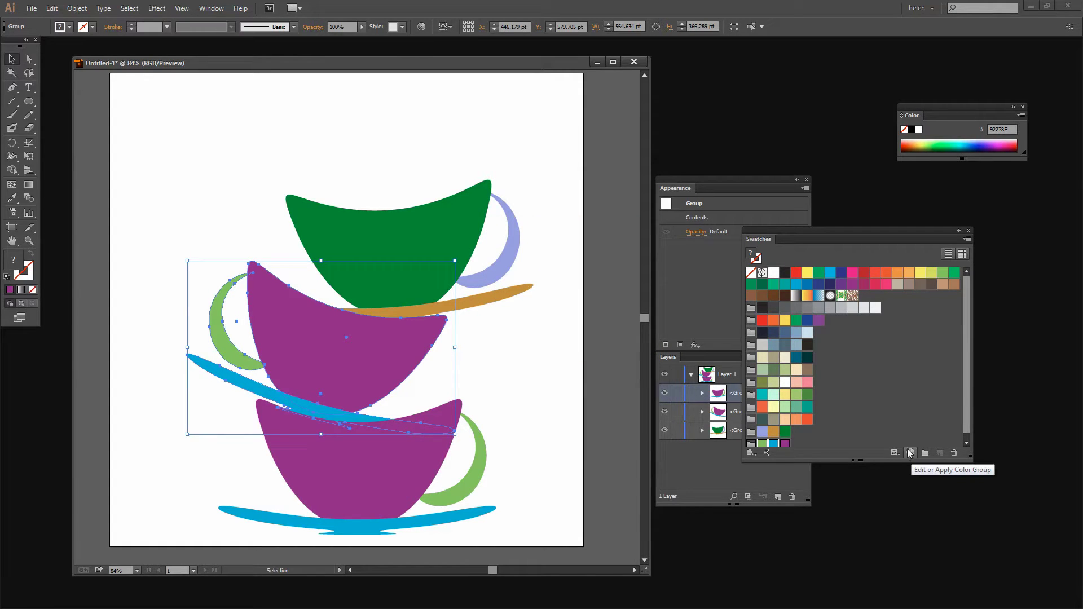
Edit Color Group 2 with unlinked harmony colors on the color wheel, making the cup dark red, the handle mustard yellow and the saucer blue.
left_click(911, 454)
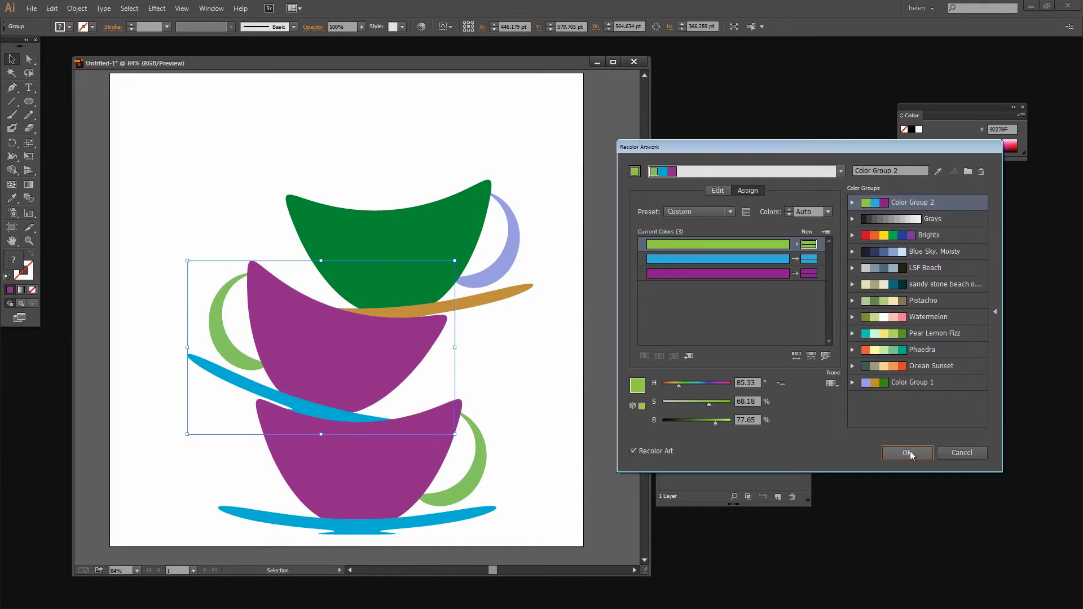
left_click(717, 190)
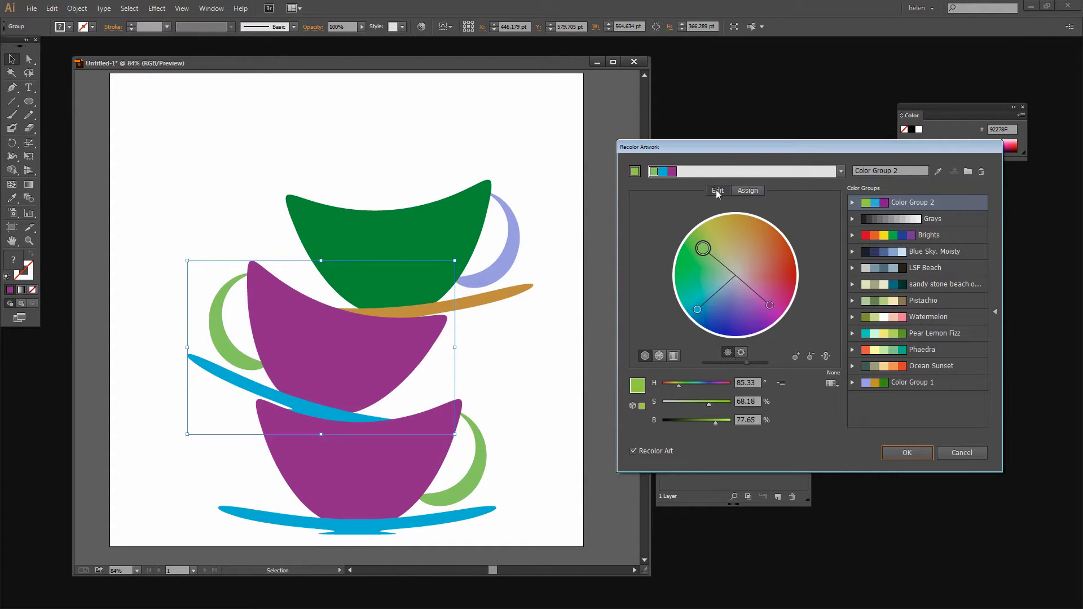
left_click(827, 358)
left_click_drag(770, 306, 786, 275)
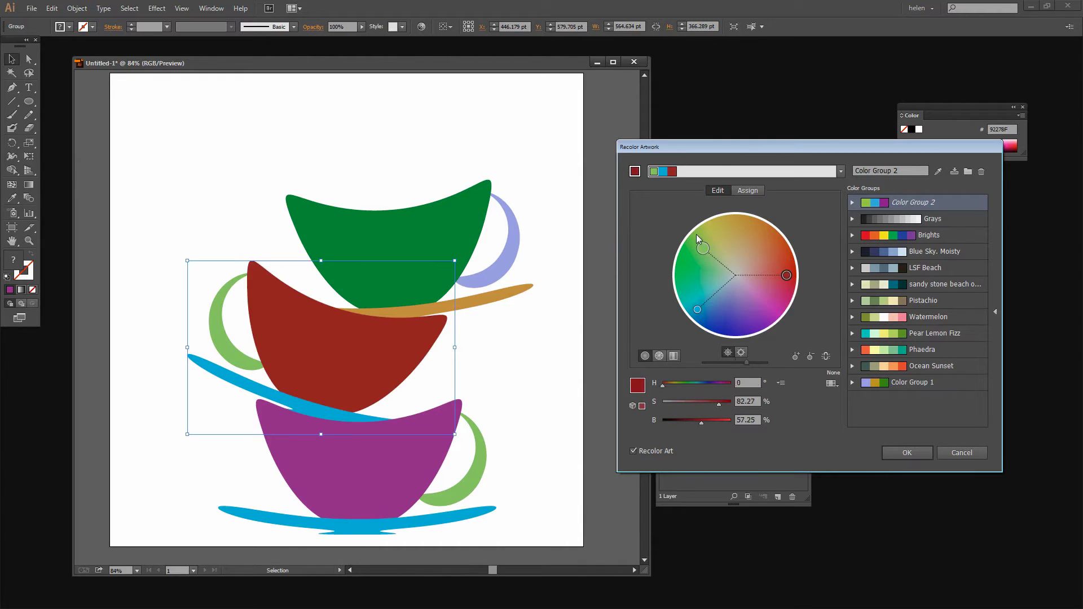
left_click_drag(702, 248, 718, 231)
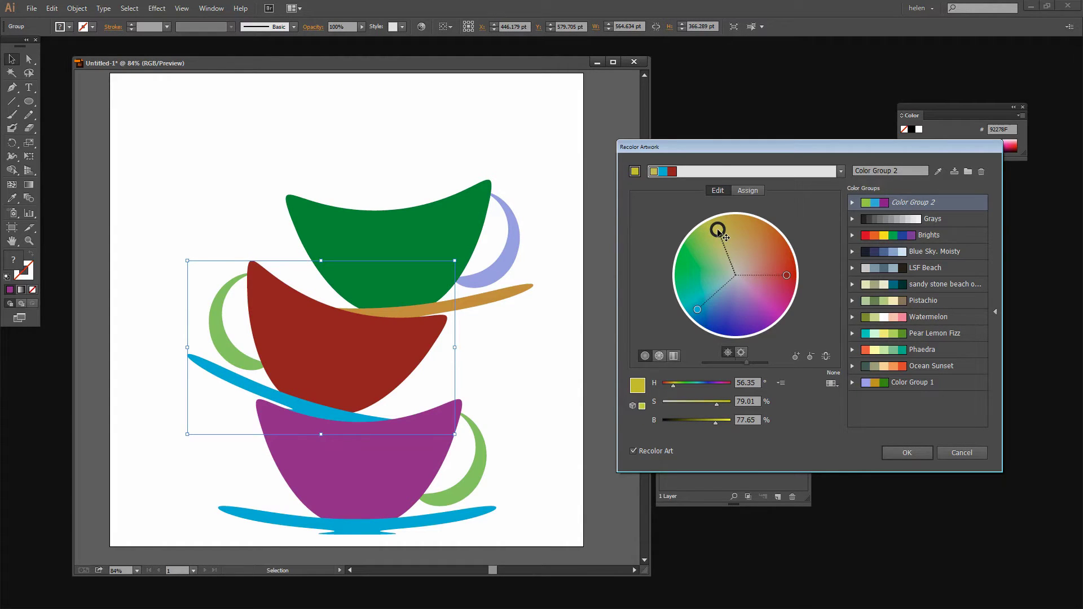
left_click_drag(698, 311, 726, 330)
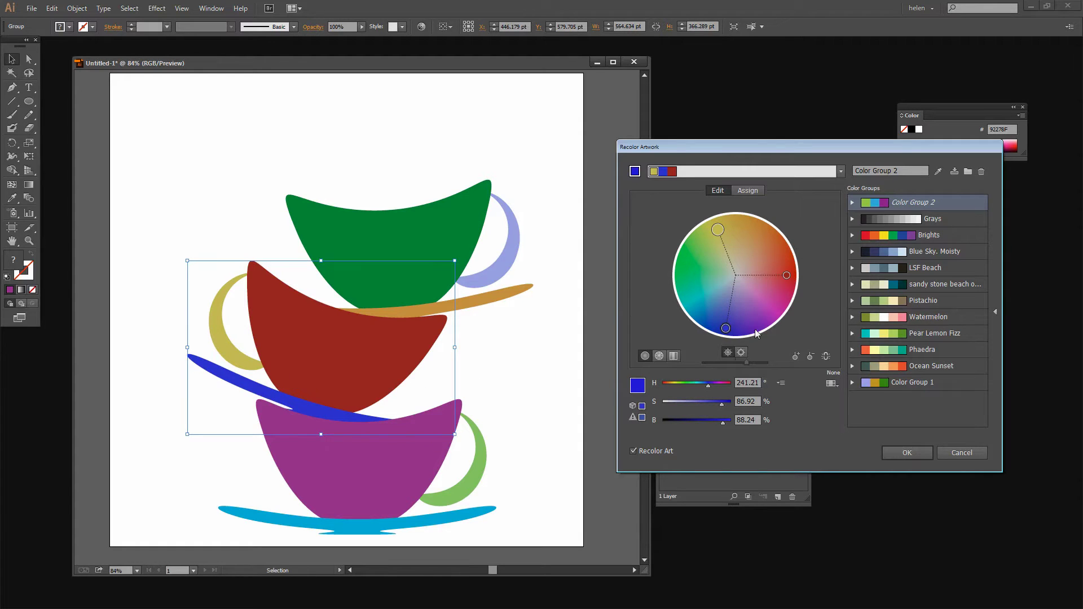
left_click_drag(786, 276, 792, 271)
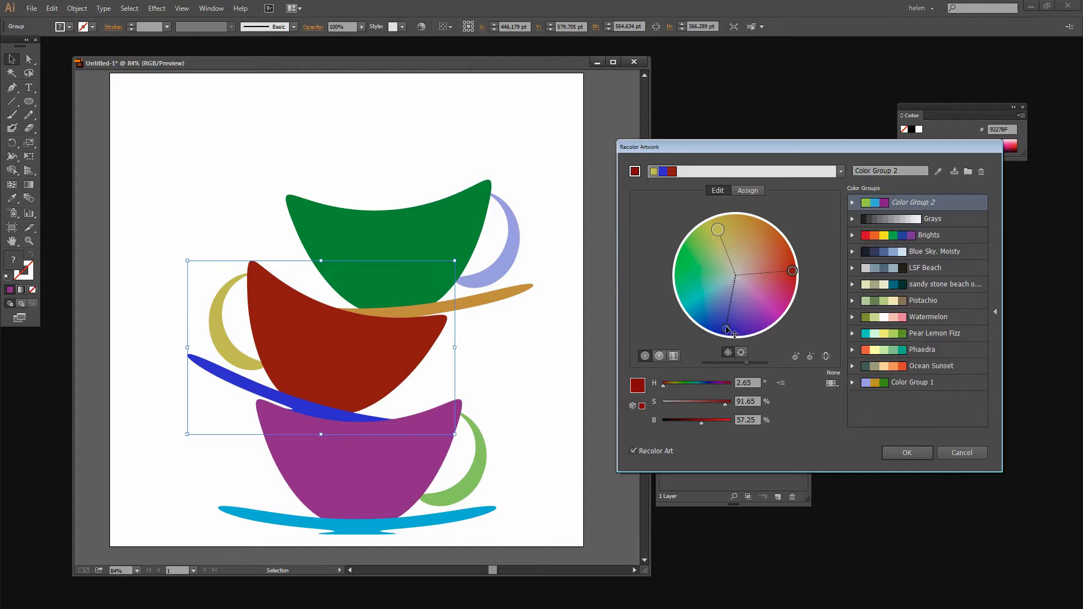
left_click_drag(725, 328, 720, 328)
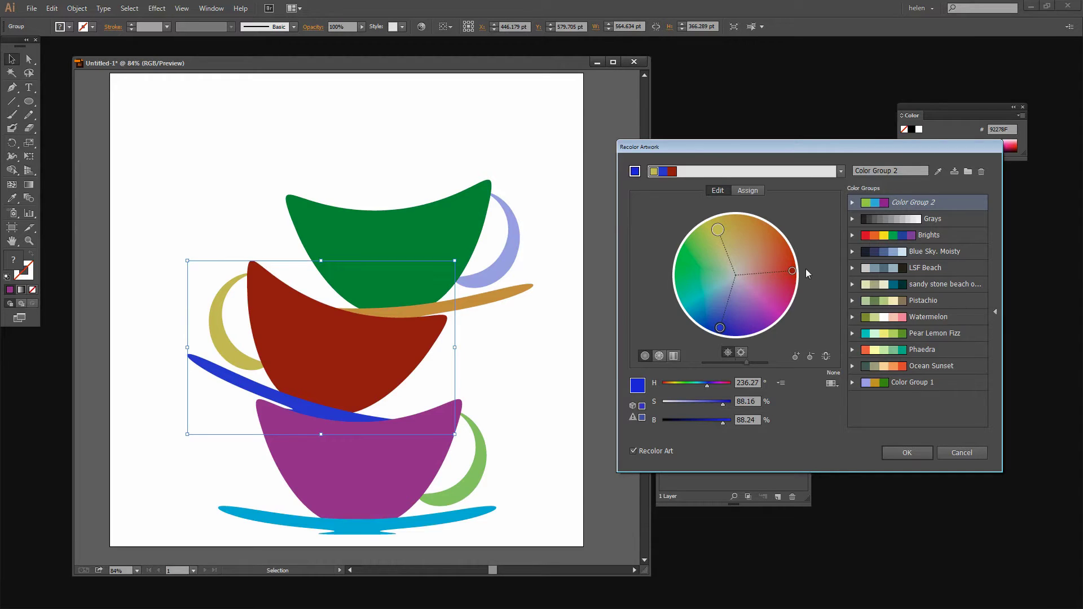
Randomly vary the saturation, brightness and color order of the middle cup until the cup is brownish red and the saucer navy.
left_click(739, 191)
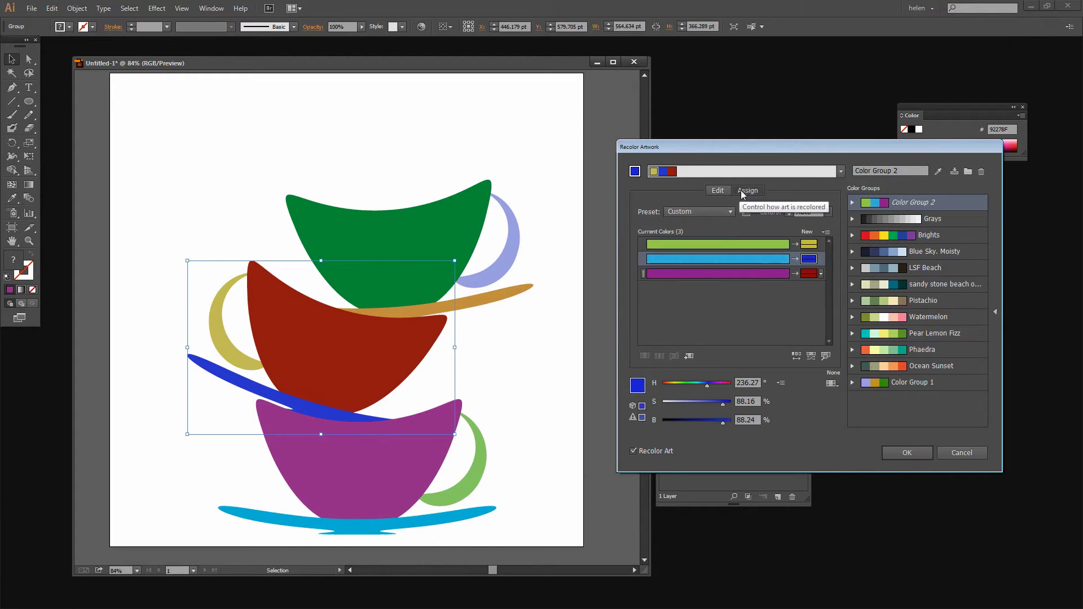
left_click(811, 356)
left_click(810, 356)
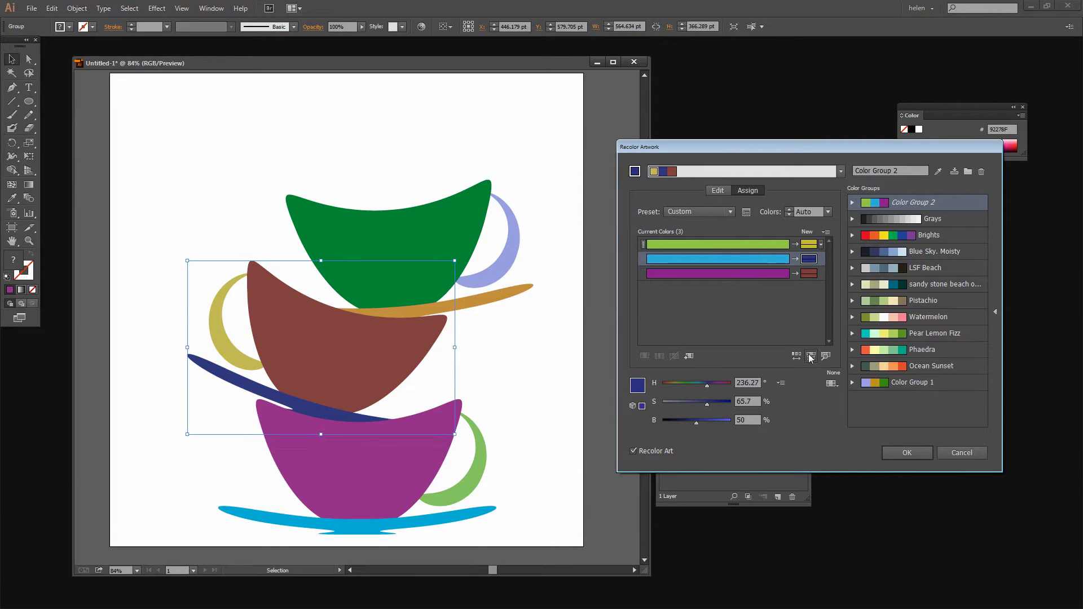
left_click(810, 356)
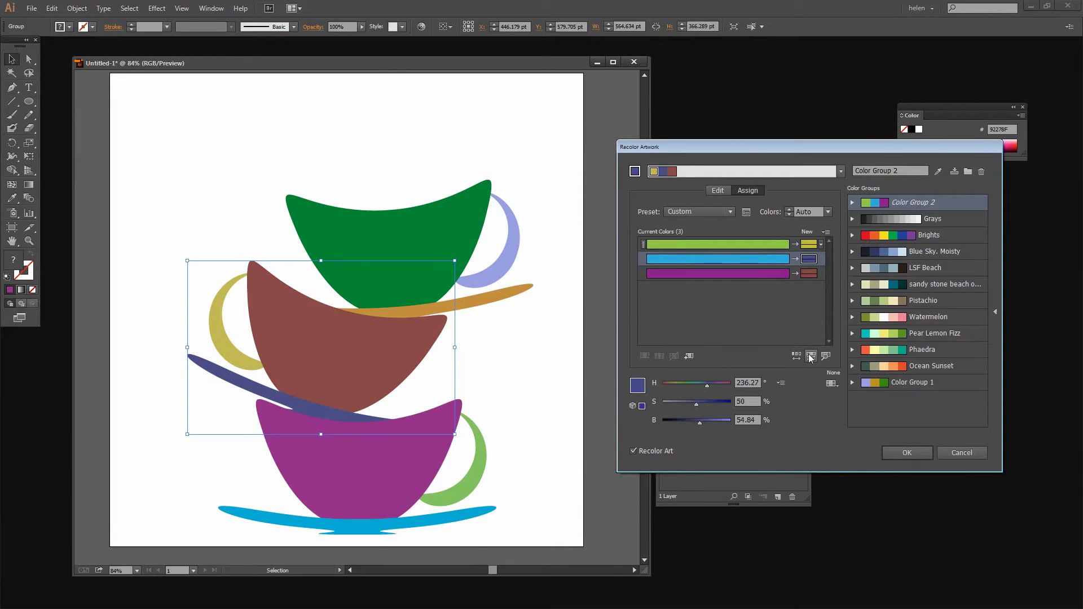
left_click(810, 355)
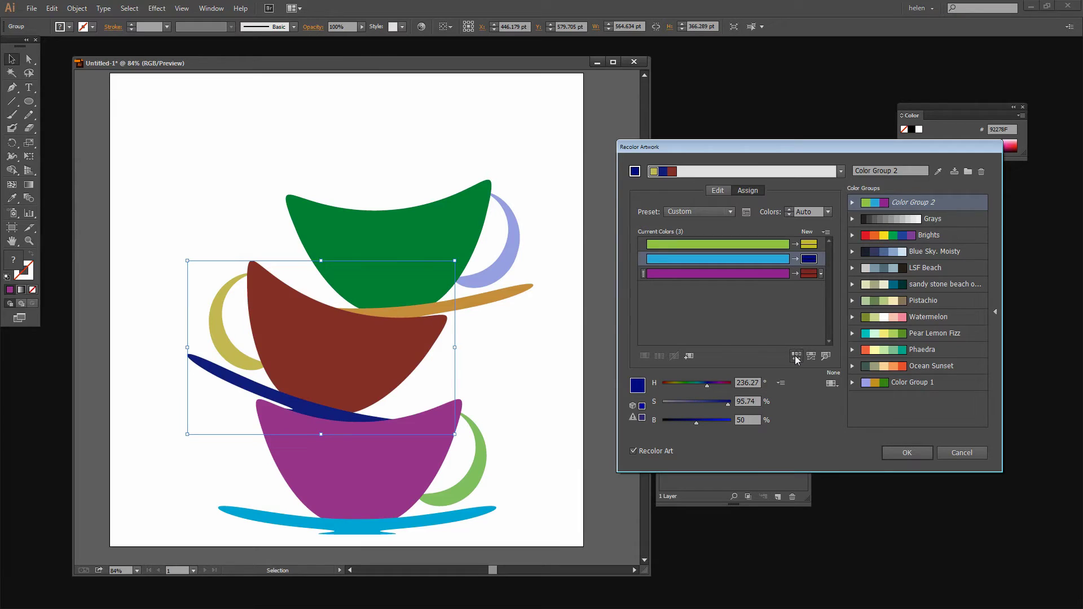
left_click(795, 356)
left_click(796, 356)
Apply the recoloring to the middle cup, save the changes to Color Group 2 and deselect the artwork.
left_click(903, 452)
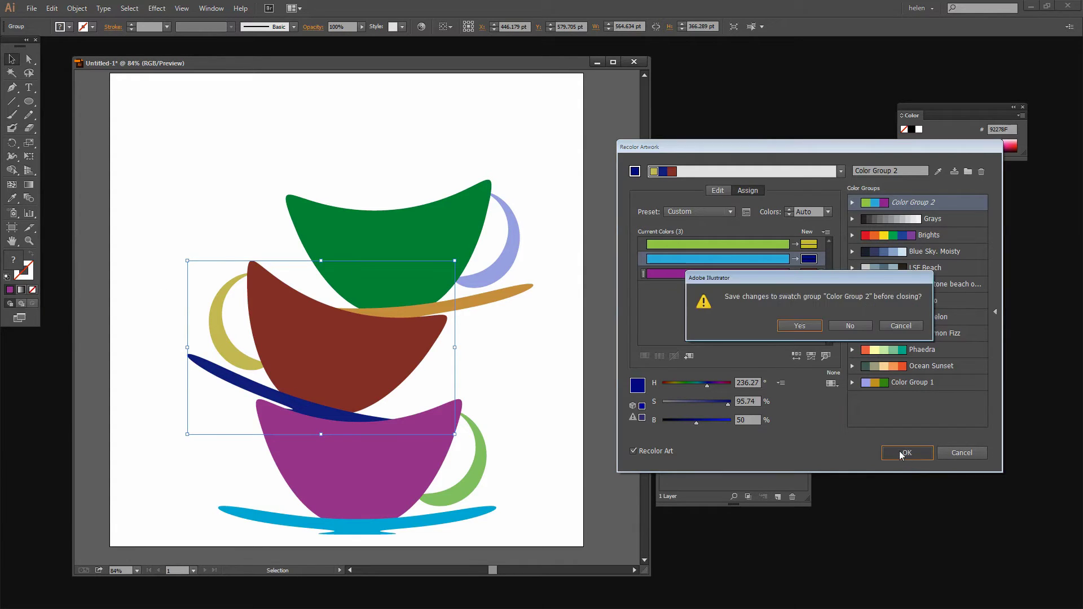
left_click(798, 333)
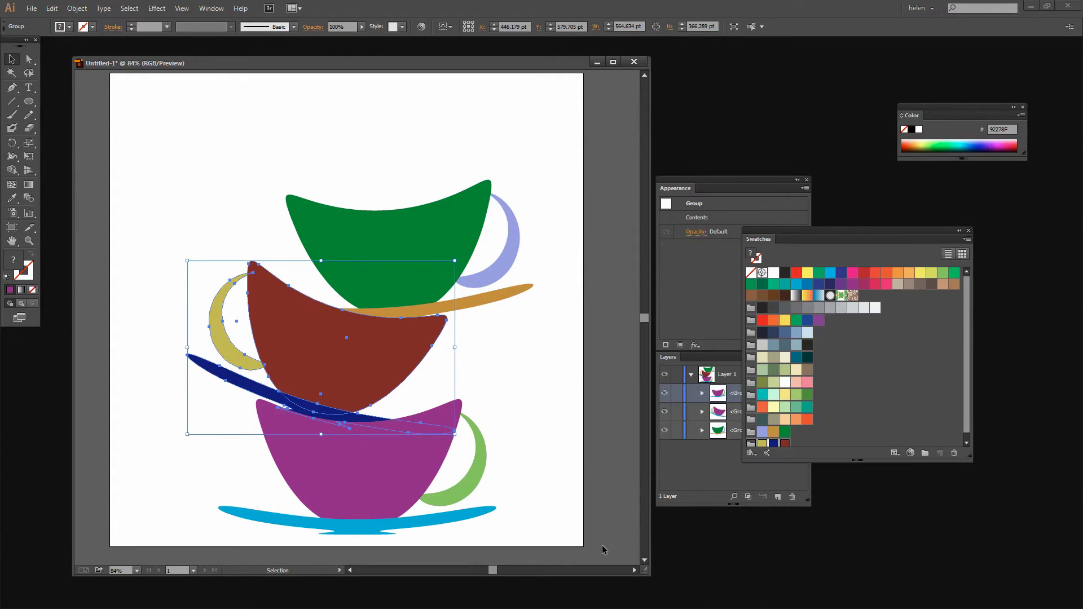
left_click(573, 546)
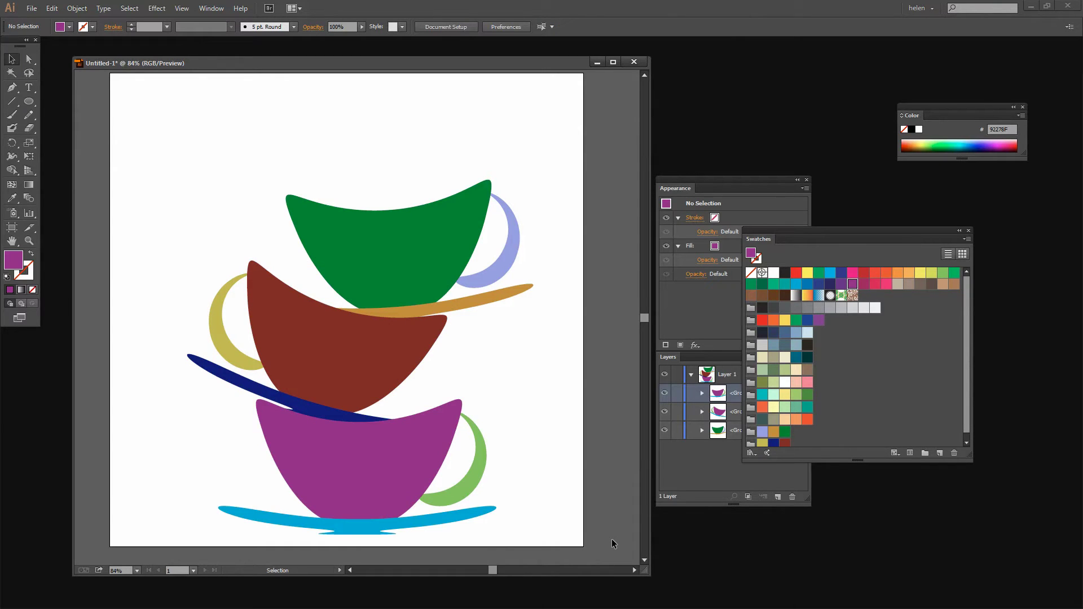